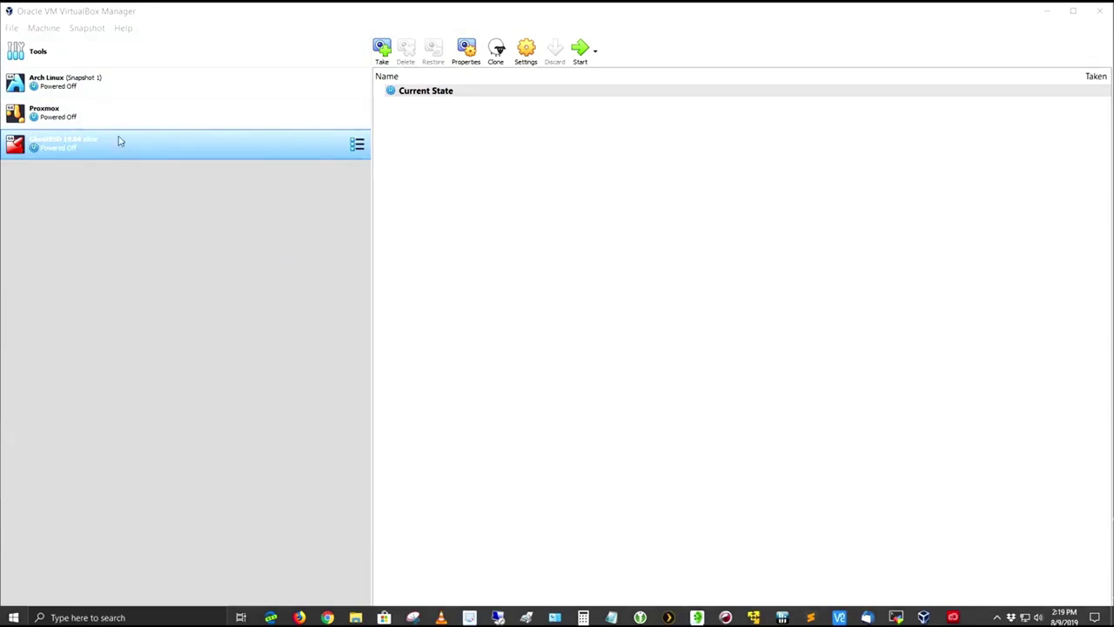
# Step: Start a new virtual machine named GhostBSD1904-xfce with type BSD and version FreeBSD (64-bit)
pyautogui.click(44, 28)
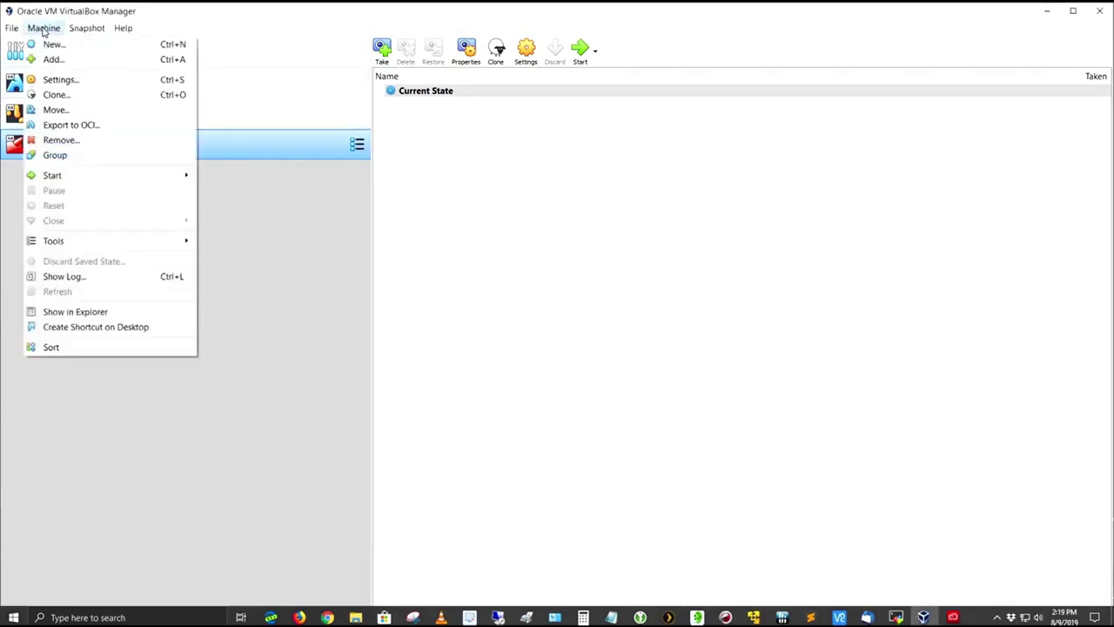
pyautogui.click(46, 43)
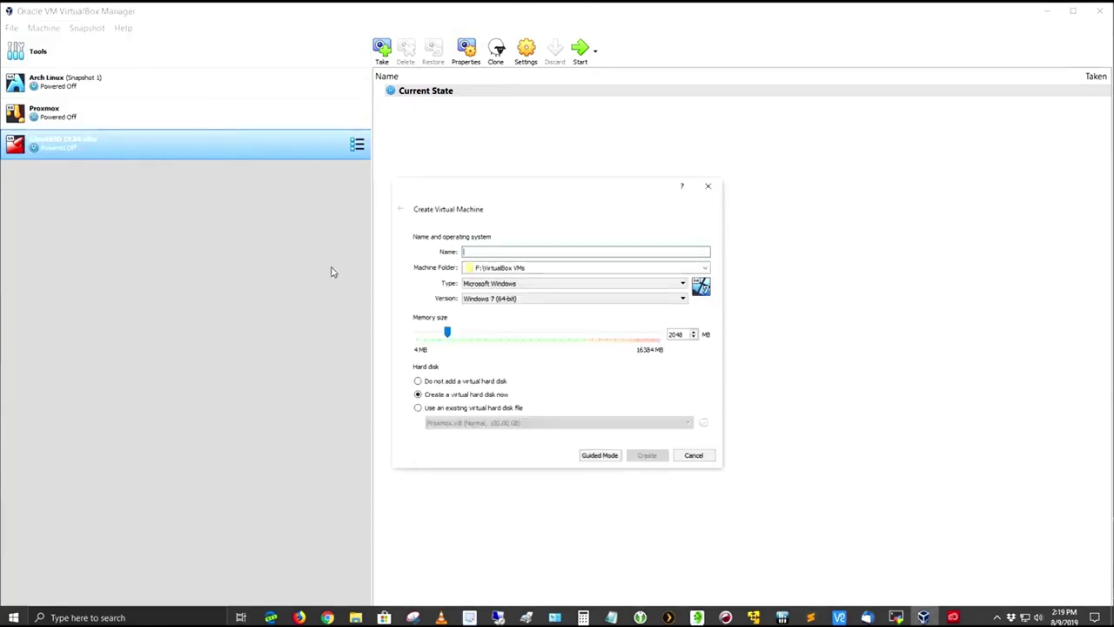
pyautogui.write('GhostBSD1904-xfce')
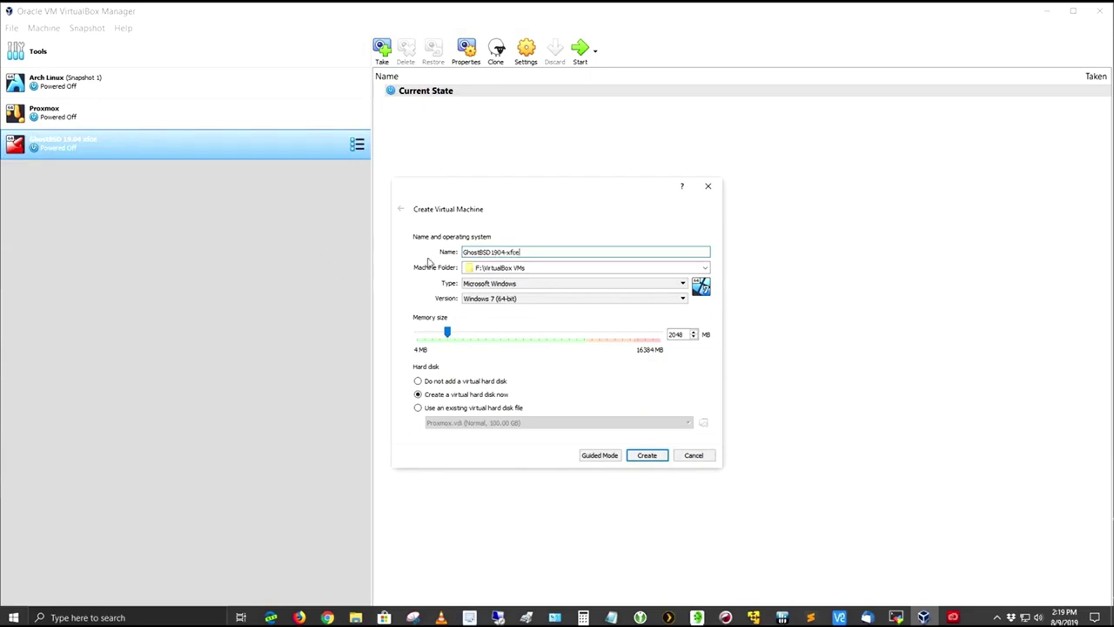
pyautogui.click(683, 285)
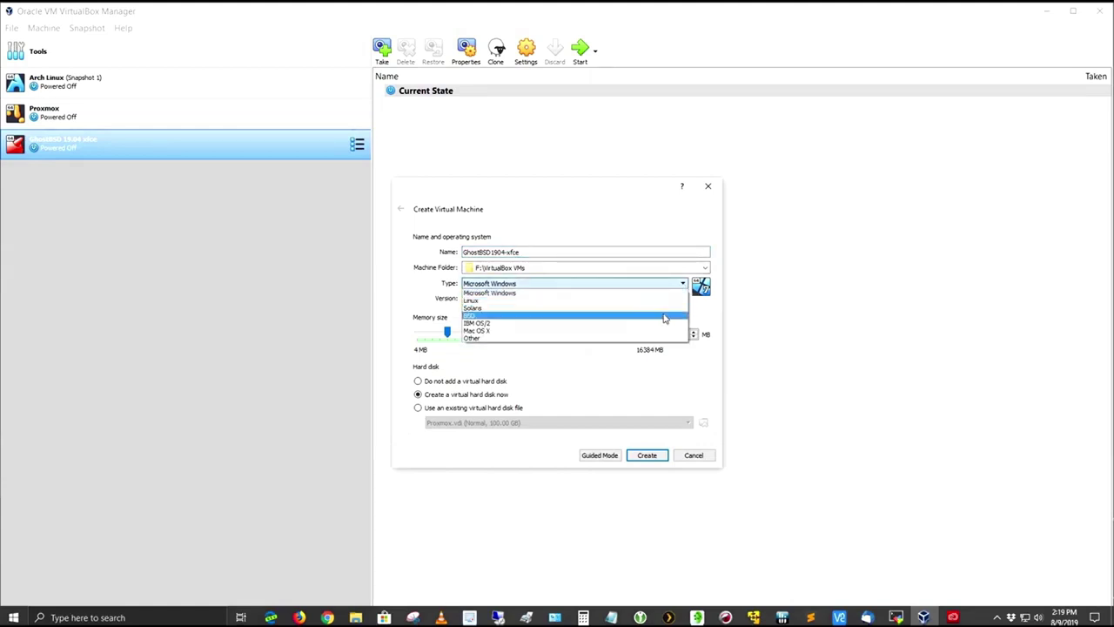
pyautogui.click(666, 316)
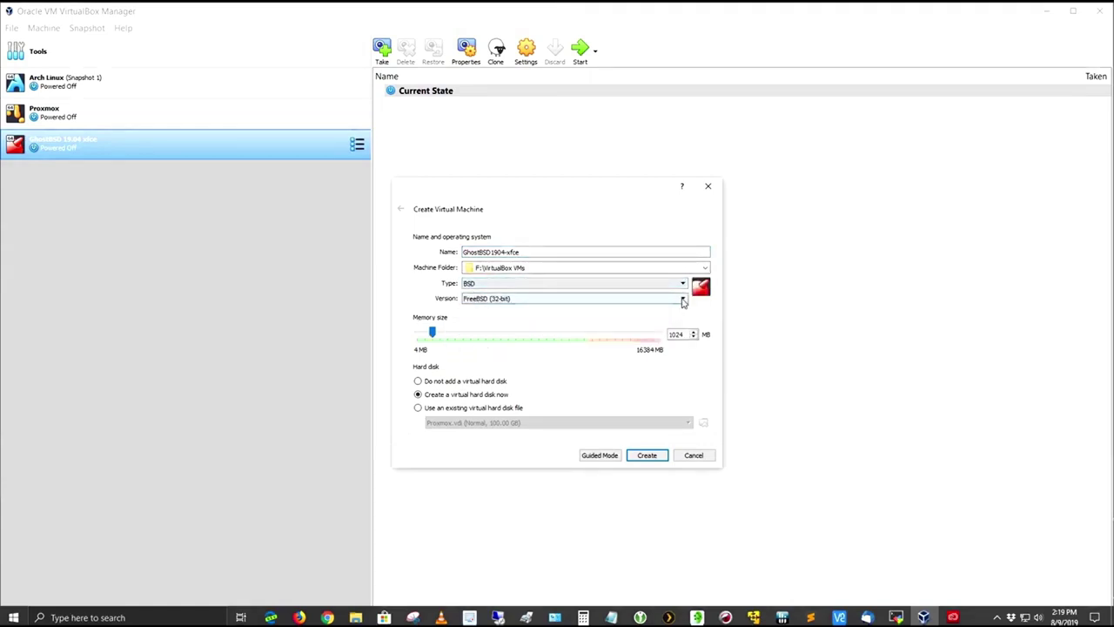
pyautogui.click(684, 299)
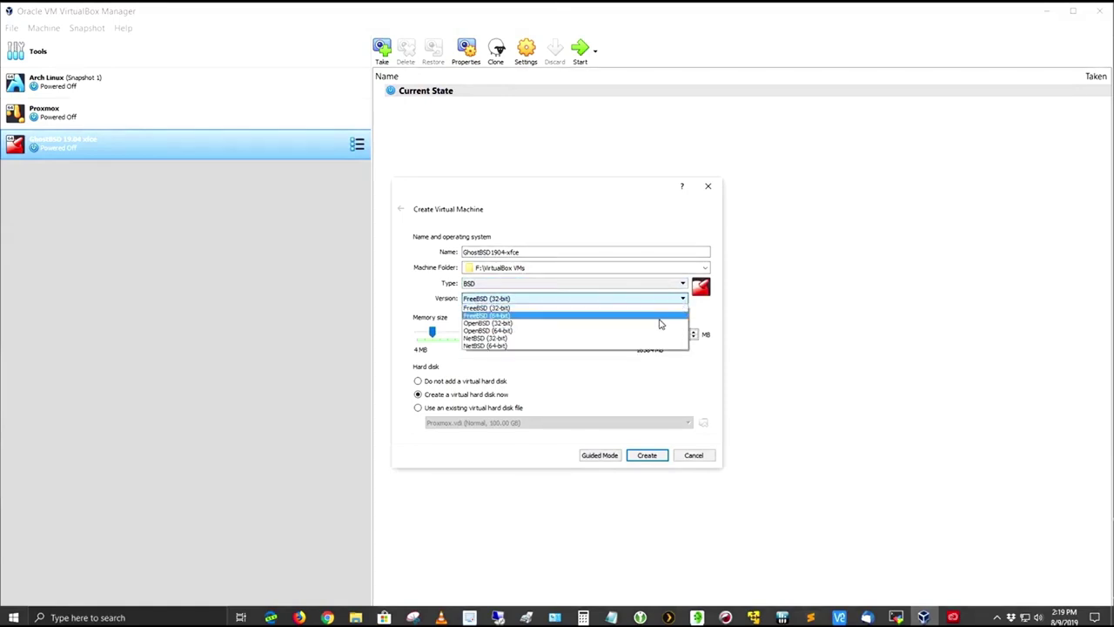
pyautogui.click(659, 315)
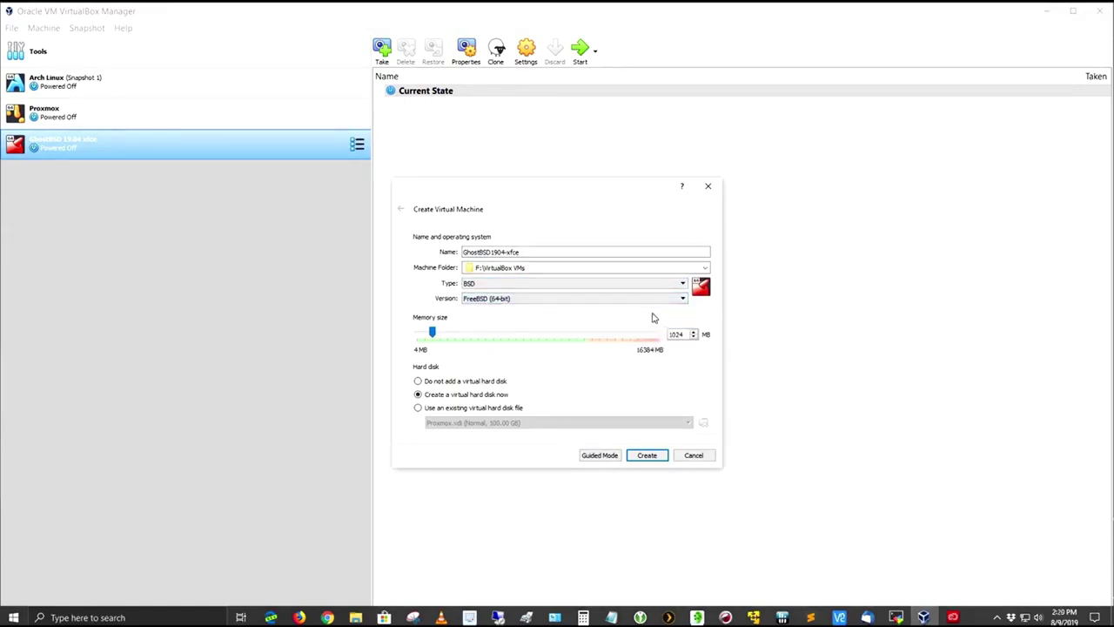
# Step: Set the new machine's memory size to 4096 MB and proceed to creating its virtual hard disk
pyautogui.click(684, 335)
pyautogui.doubleClick(677, 335)
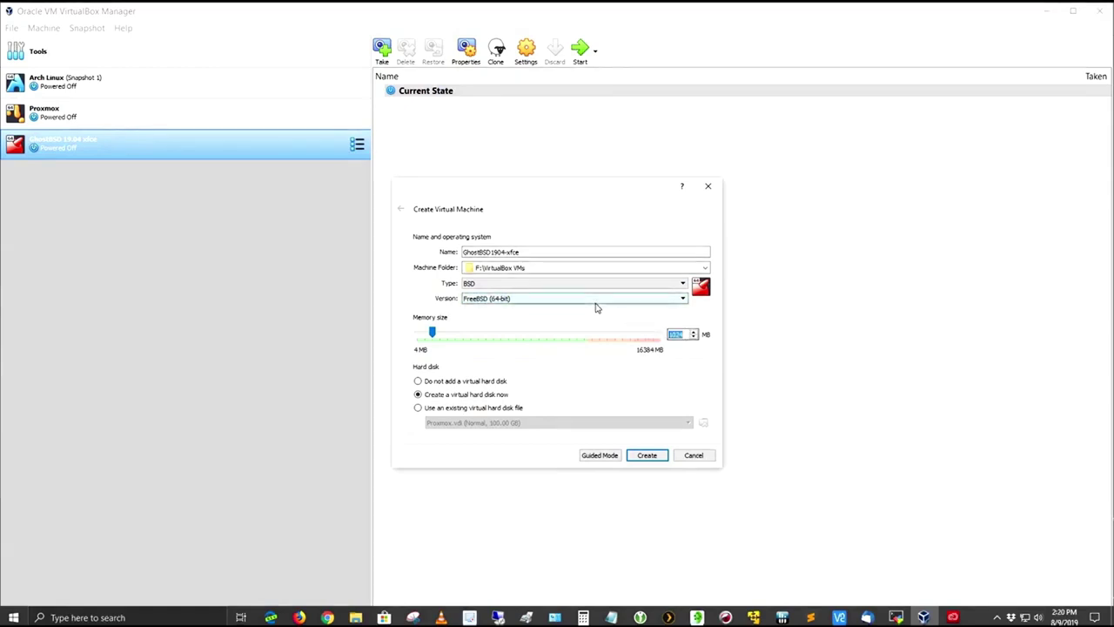
pyautogui.write('4096')
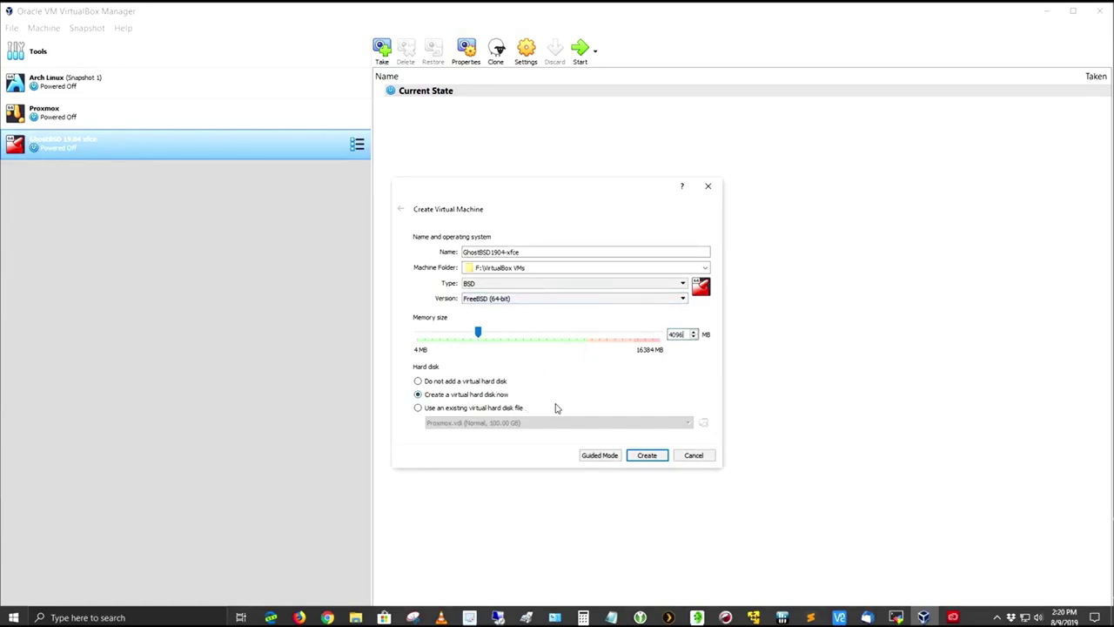
pyautogui.click(634, 457)
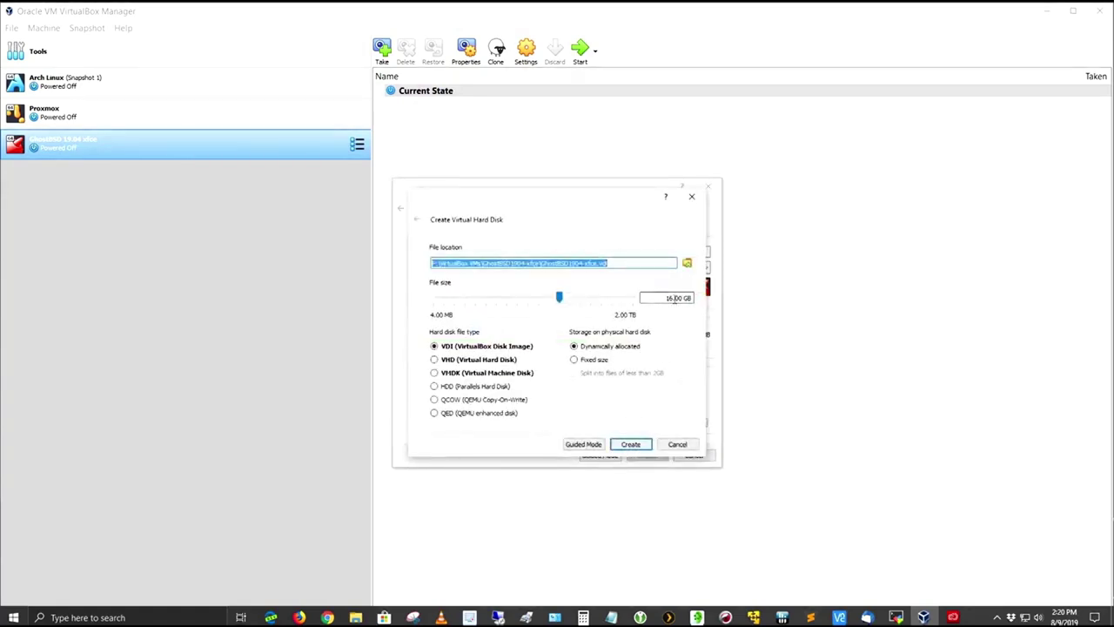
# Step: Set the virtual hard disk's size to 75 GB and create it as a dynamically allocated VDI
pyautogui.moveTo(671, 298); pyautogui.dragTo(643, 314)
pyautogui.write('75')
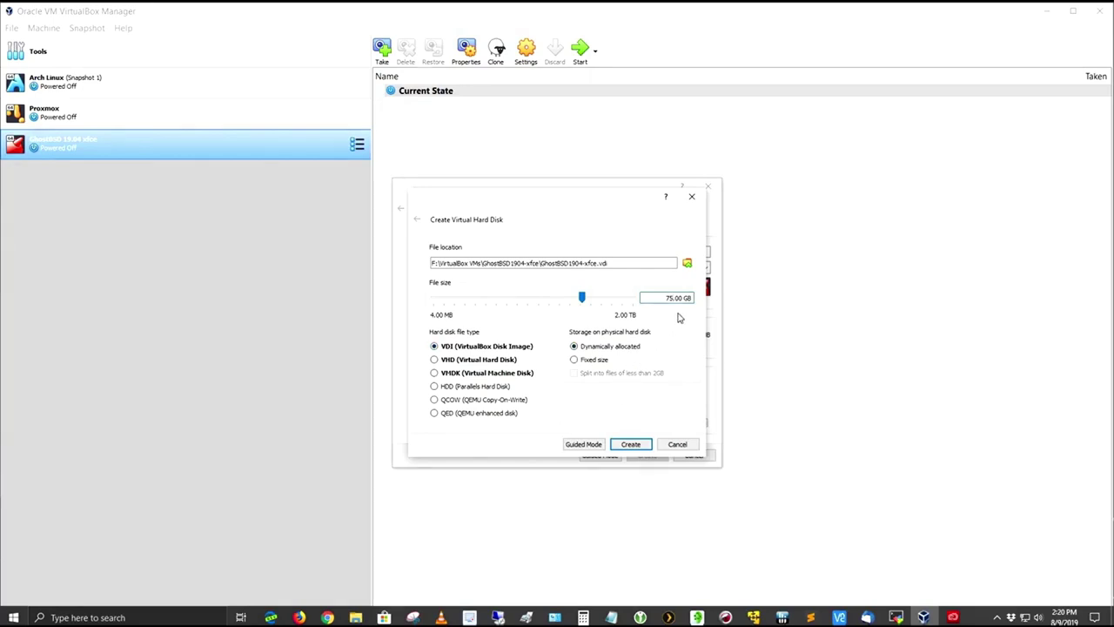
pyautogui.click(632, 444)
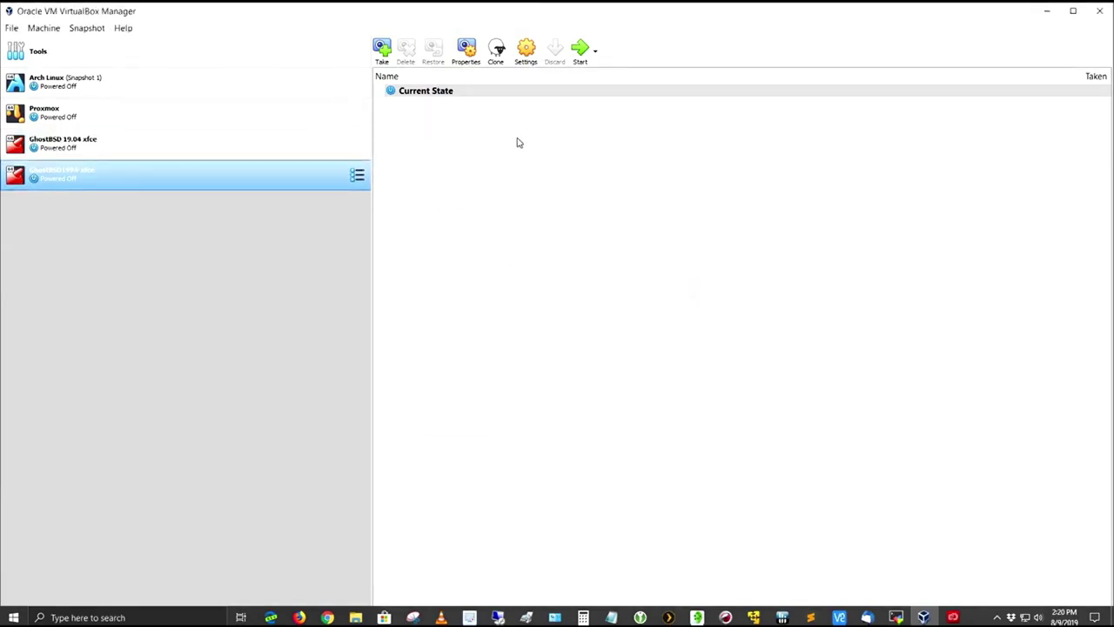
# Step: Open the GhostBSD1904-xfce machine's settings and review its general advanced, description and disk encryption options
pyautogui.click(529, 50)
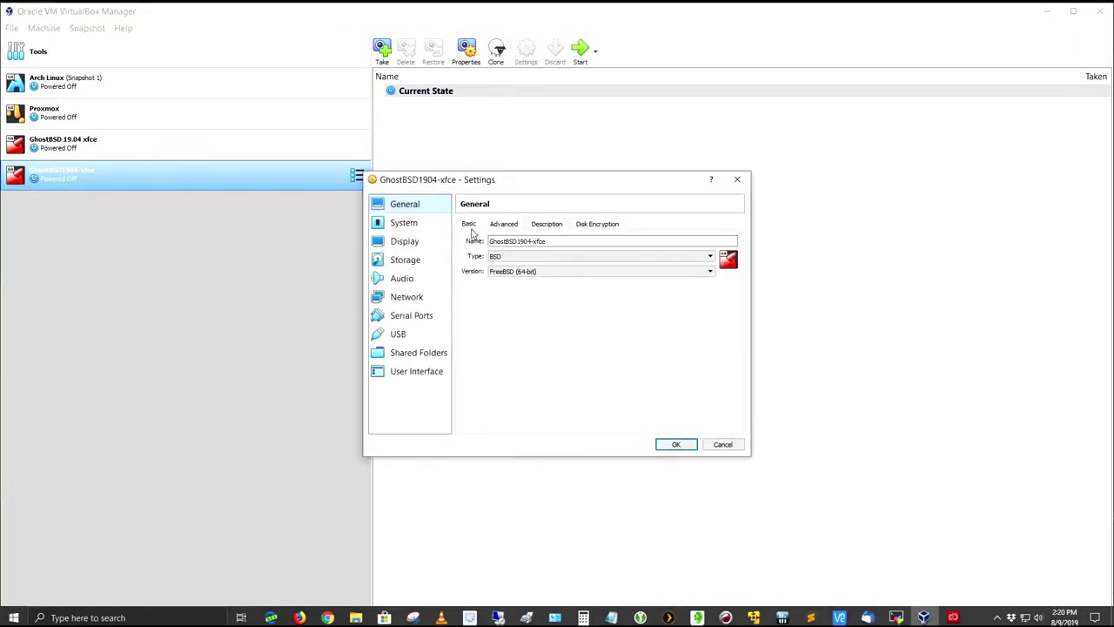
pyautogui.click(507, 227)
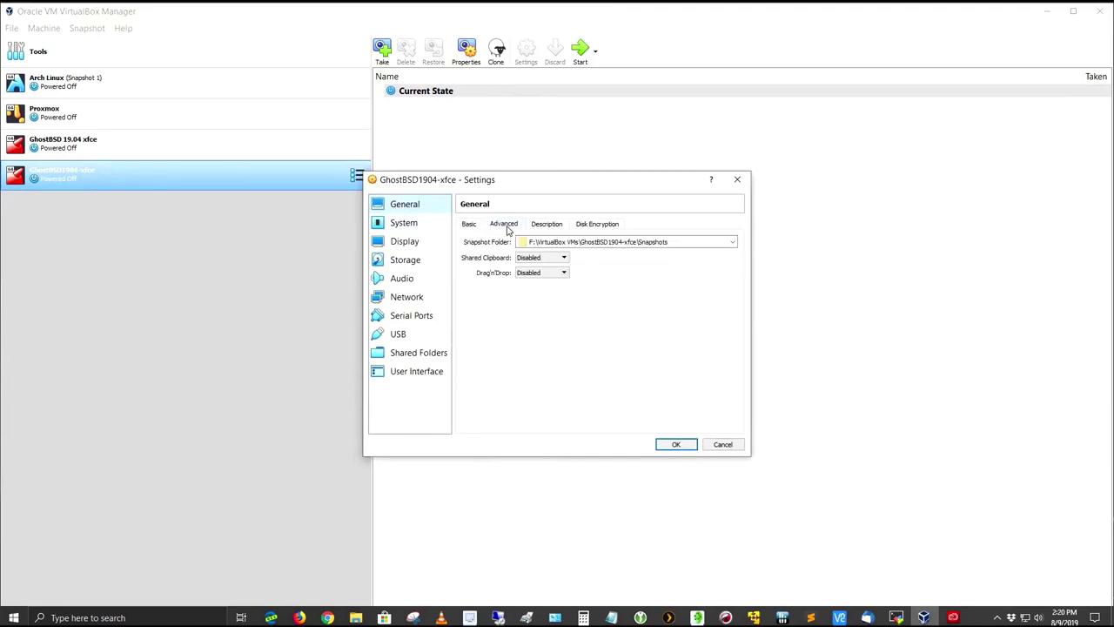
pyautogui.click(554, 226)
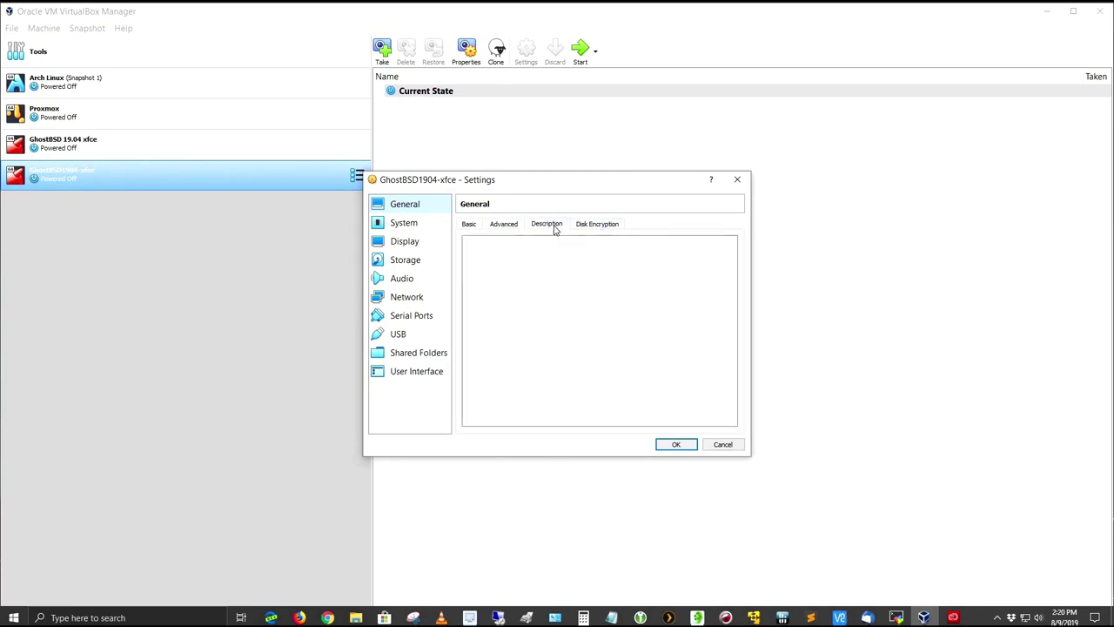
pyautogui.click(607, 228)
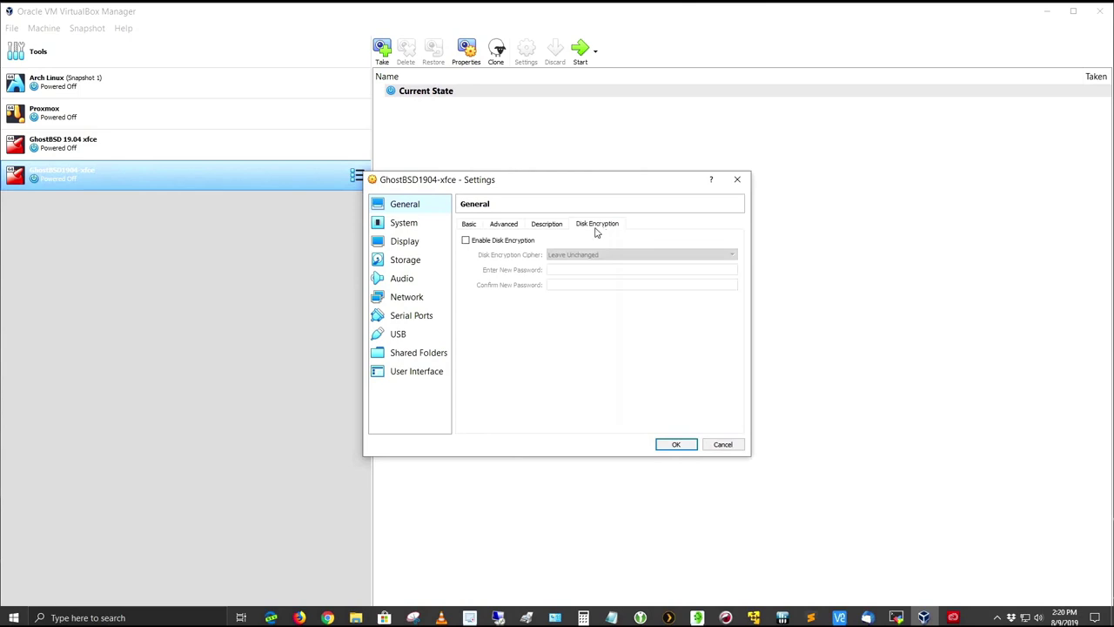
# Step: Remove the floppy from the machine's boot devices and move the hard disk above the optical drive in the boot order
pyautogui.click(403, 224)
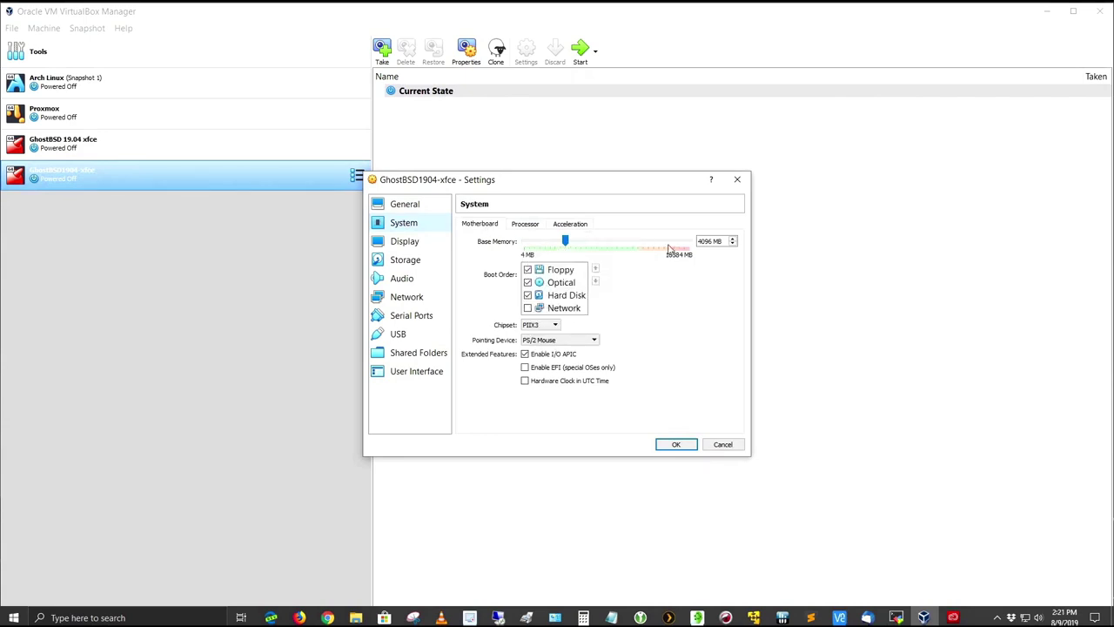
pyautogui.click(527, 270)
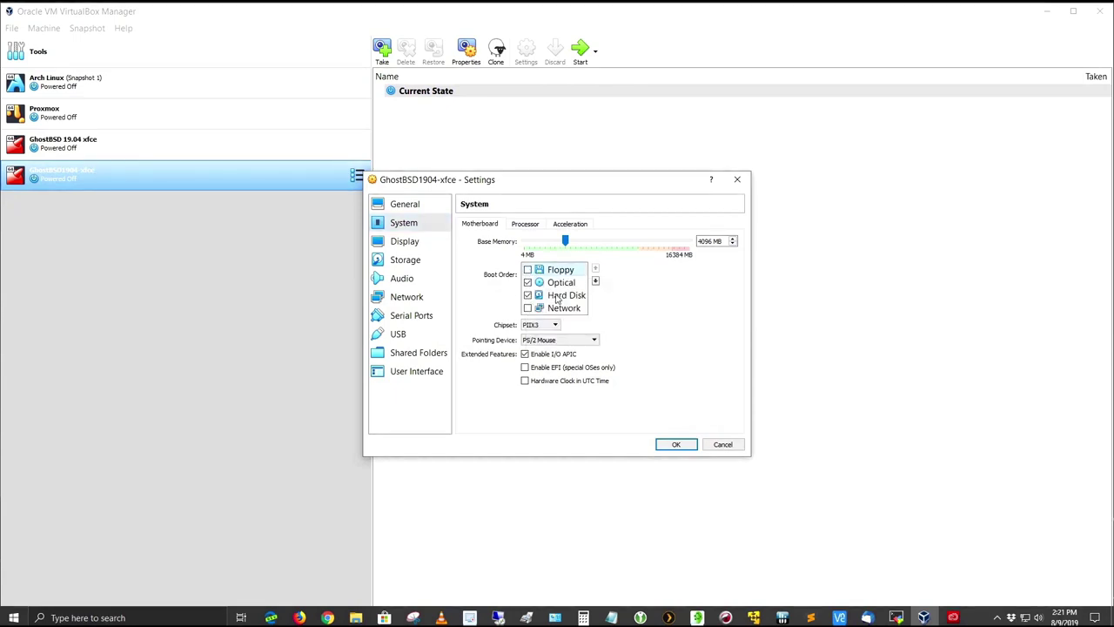
pyautogui.click(558, 296)
pyautogui.click(595, 268)
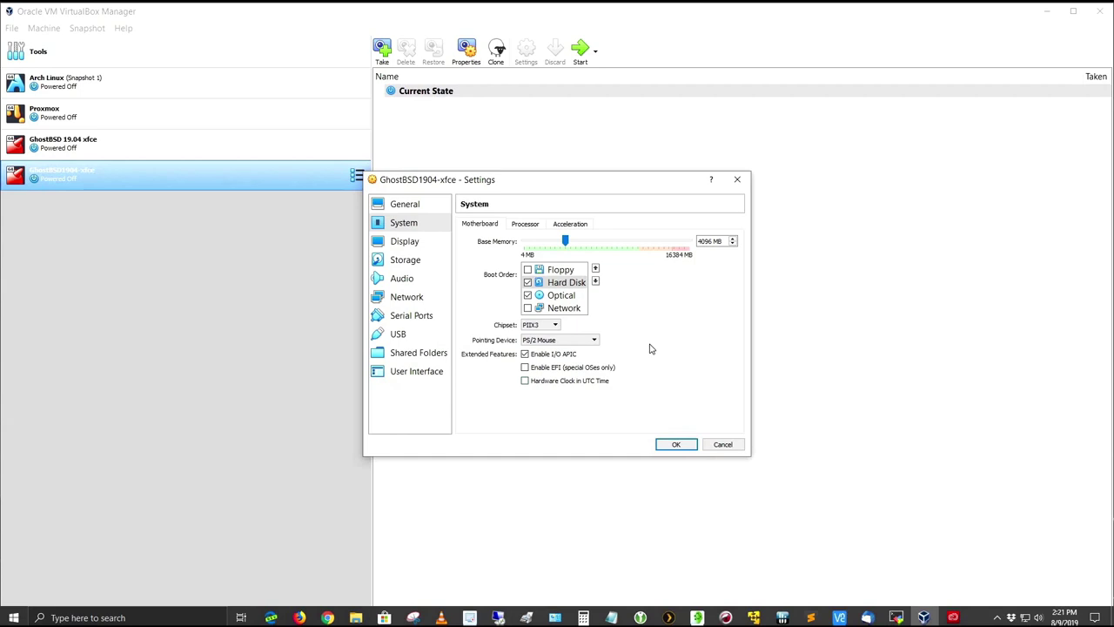
# Step: Review the machine's processor and acceleration settings, keeping the paravirtualization interface on Default
pyautogui.click(526, 225)
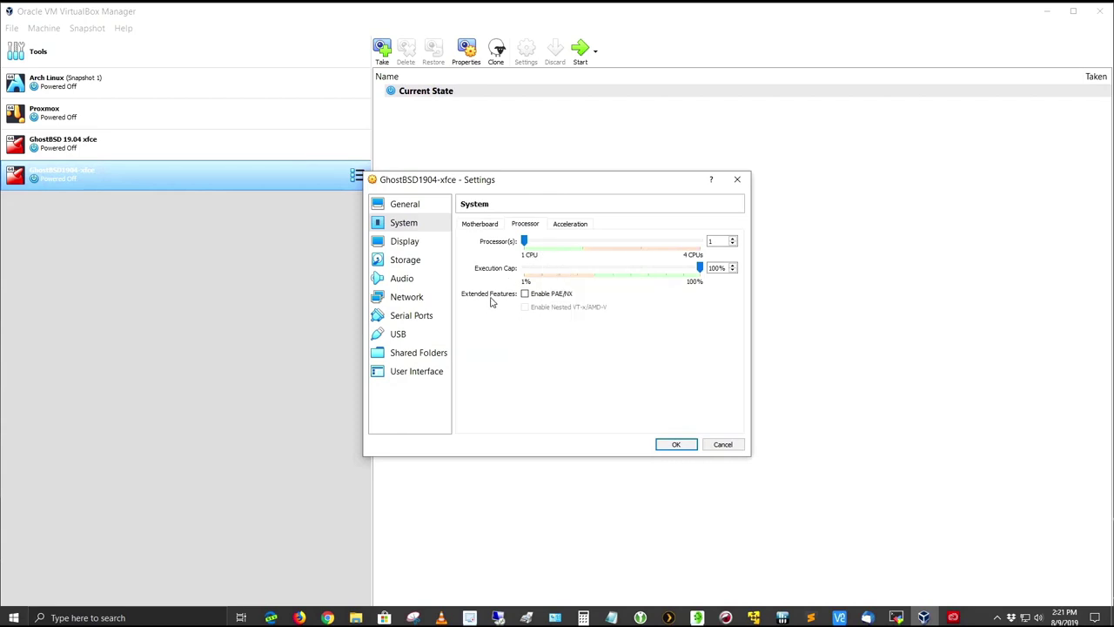
pyautogui.click(586, 224)
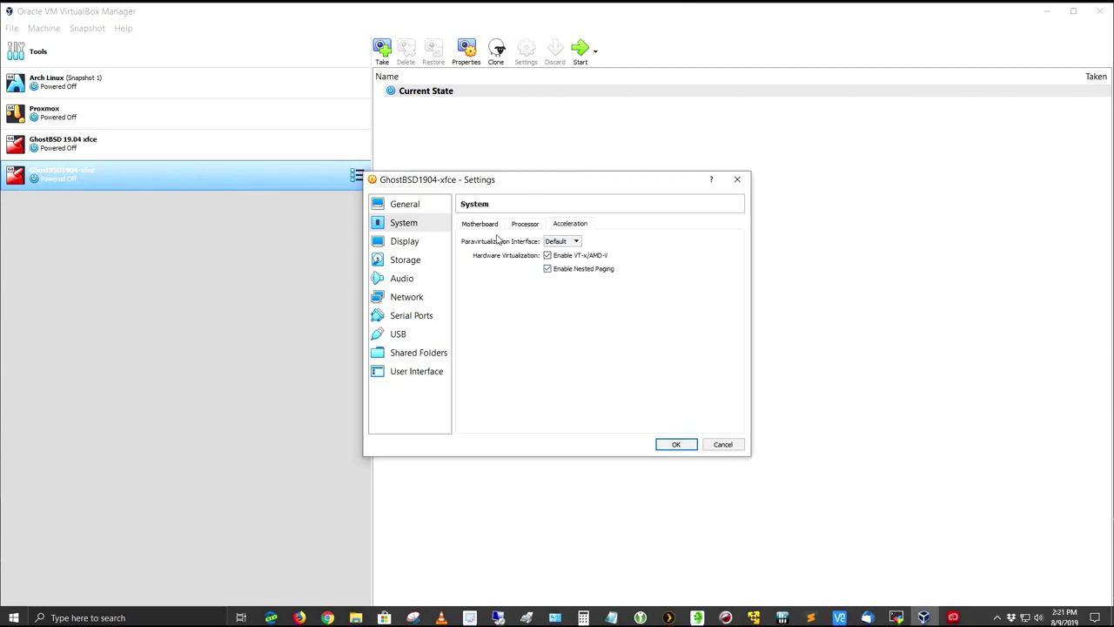
pyautogui.click(576, 242)
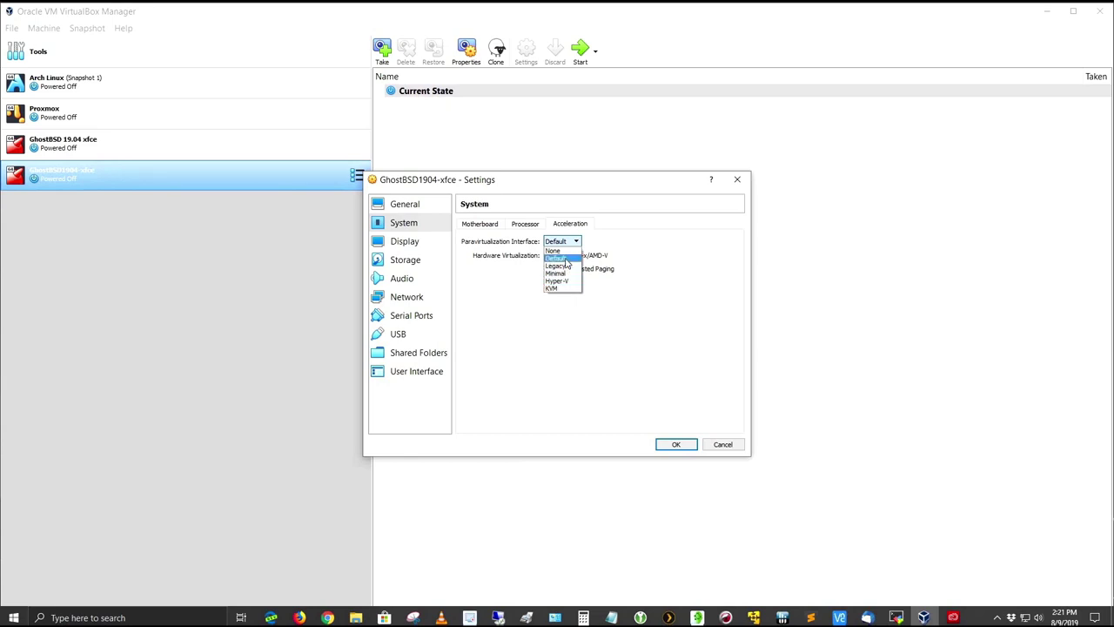
pyautogui.click(566, 261)
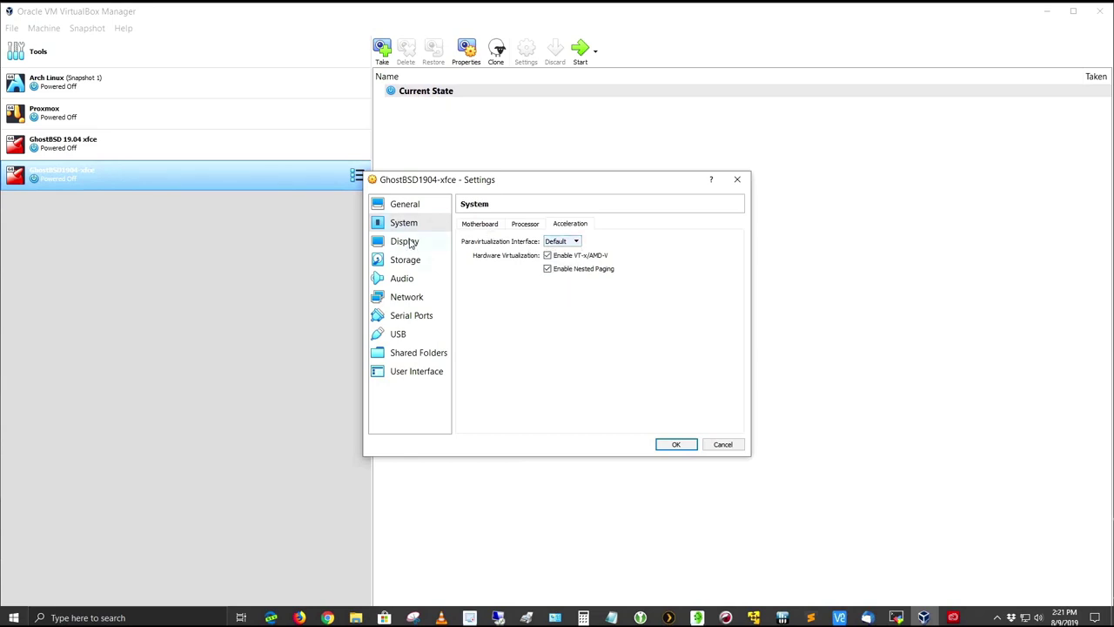
# Step: Raise the machine's video memory to 128 MB and enable 3D acceleration
pyautogui.click(411, 243)
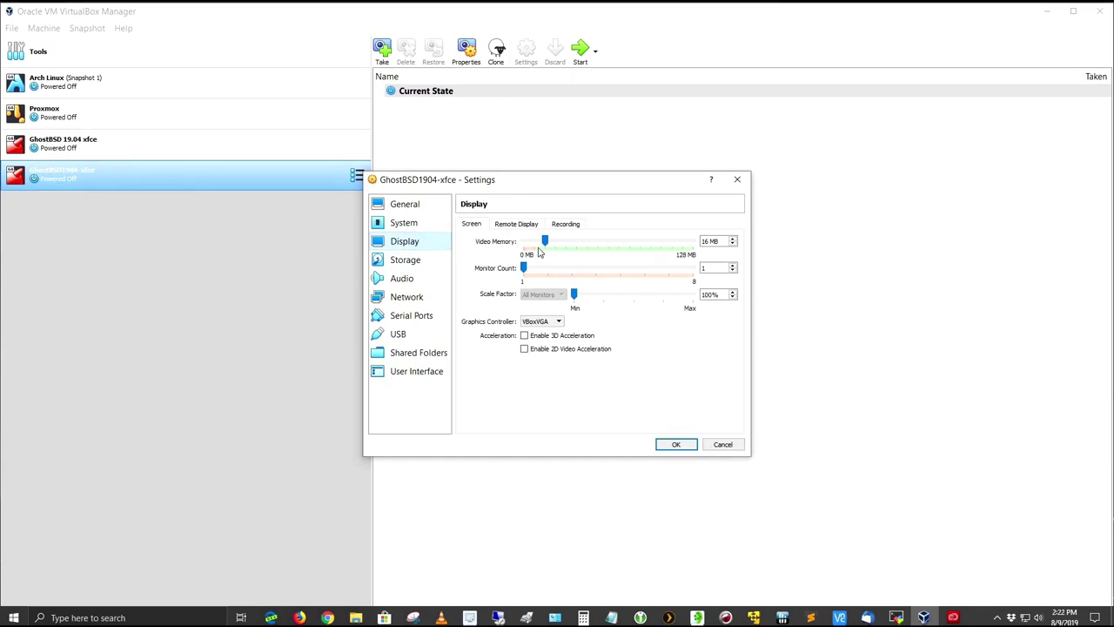
pyautogui.moveTo(546, 247); pyautogui.dragTo(705, 257)
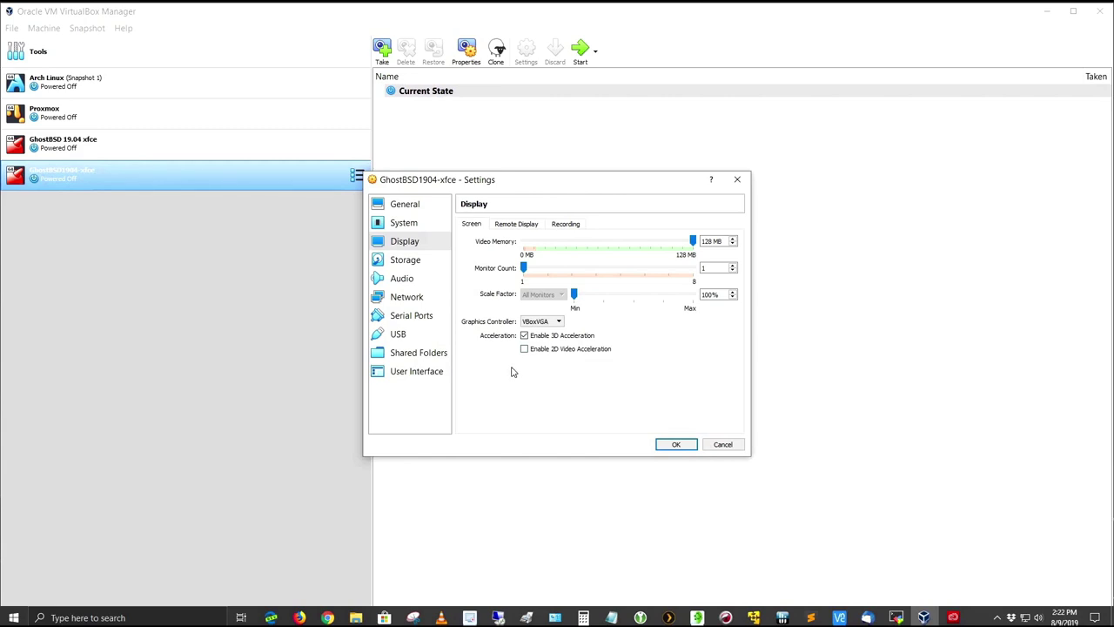
# Step: Load GhostBSD19.04-XFCE.iso into the machine's empty optical drive on the IDE controller
pyautogui.click(409, 260)
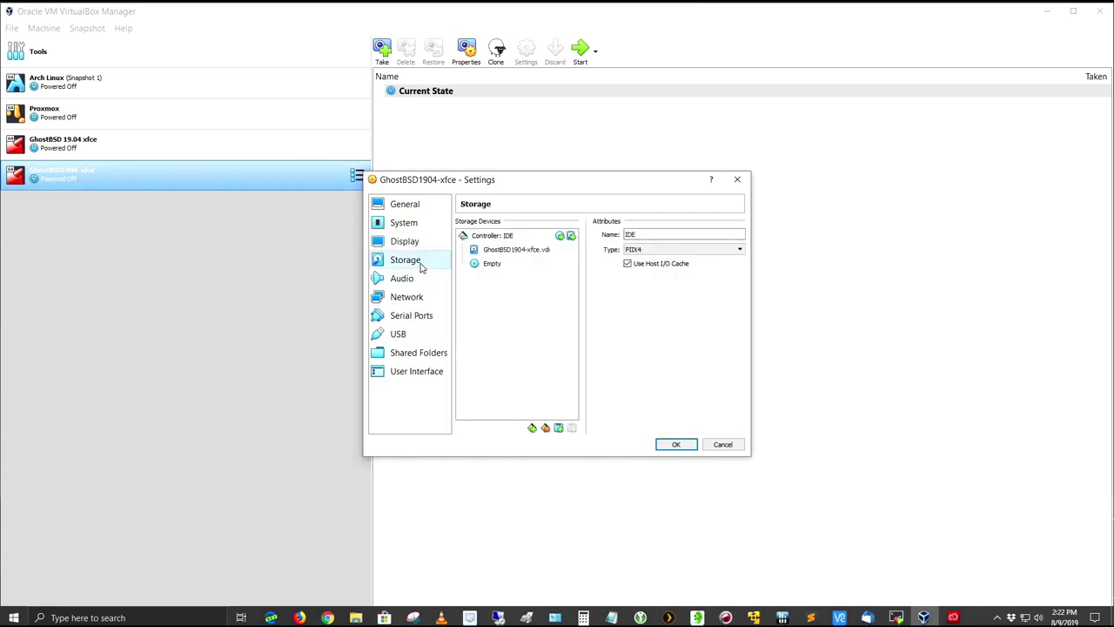
pyautogui.click(493, 264)
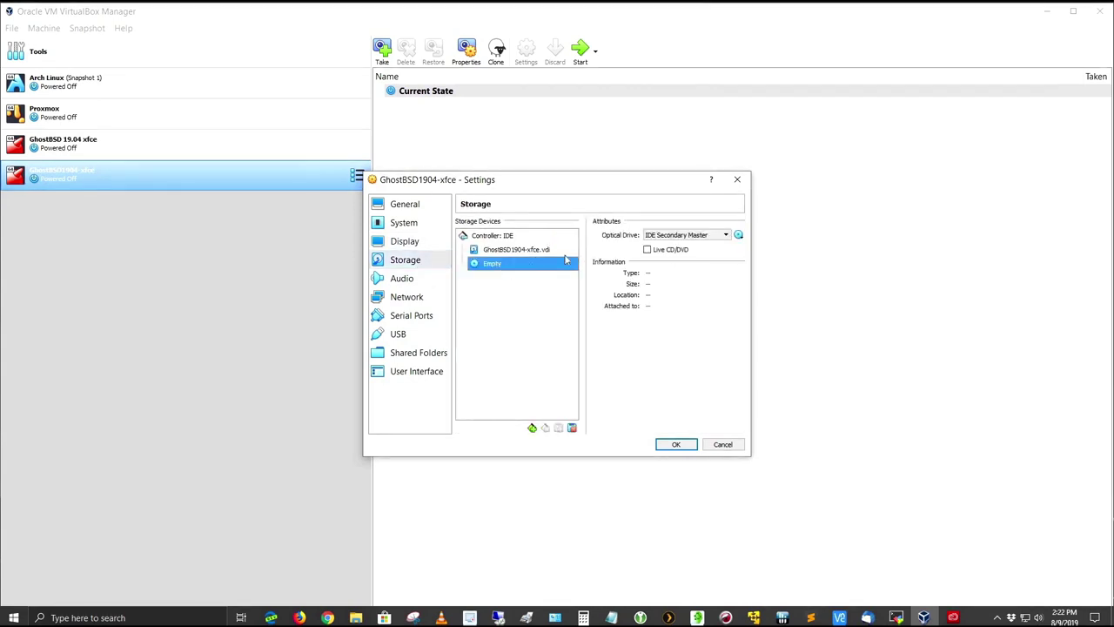
pyautogui.click(738, 235)
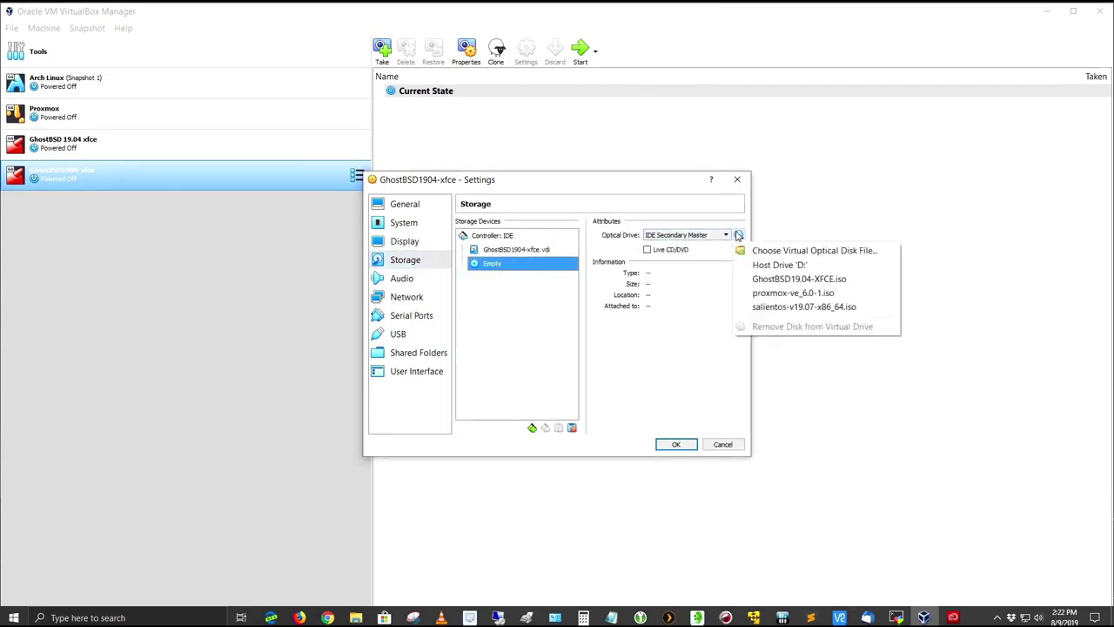
pyautogui.click(812, 280)
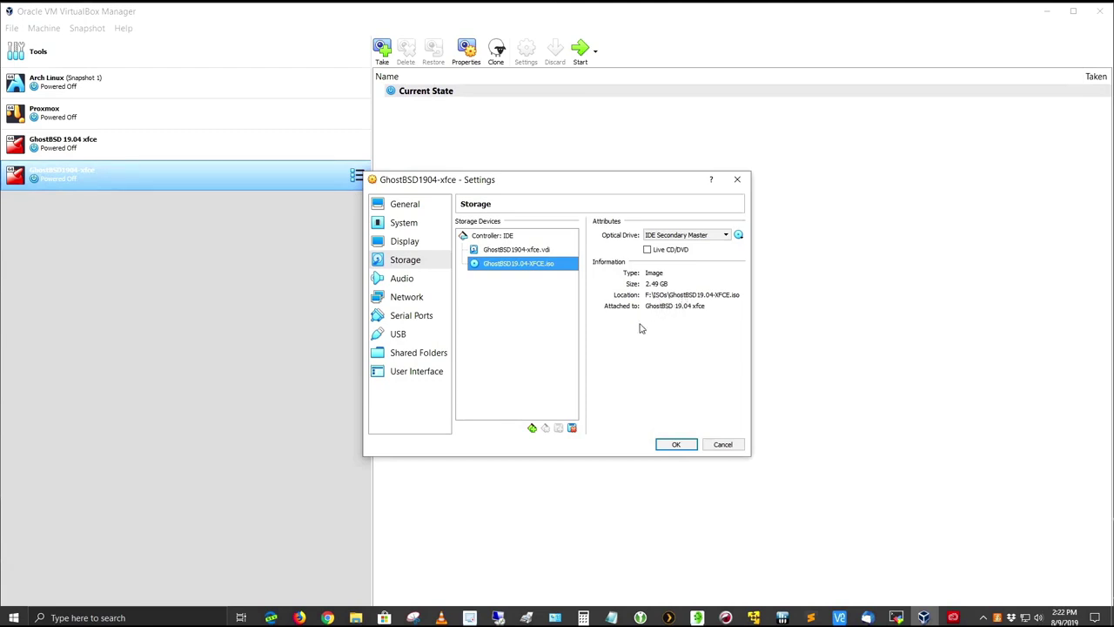
# Step: Attach network adapter 1 to Bridged Adapter and choose the USB 3.0 (xHCI) controller for the machine
pyautogui.click(407, 283)
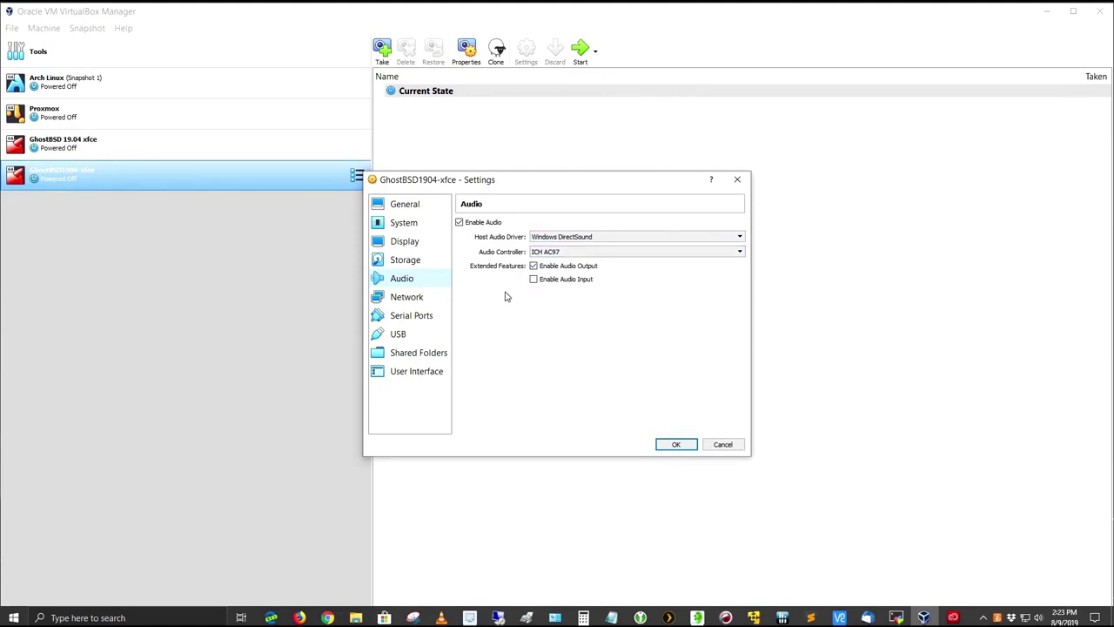
pyautogui.click(423, 302)
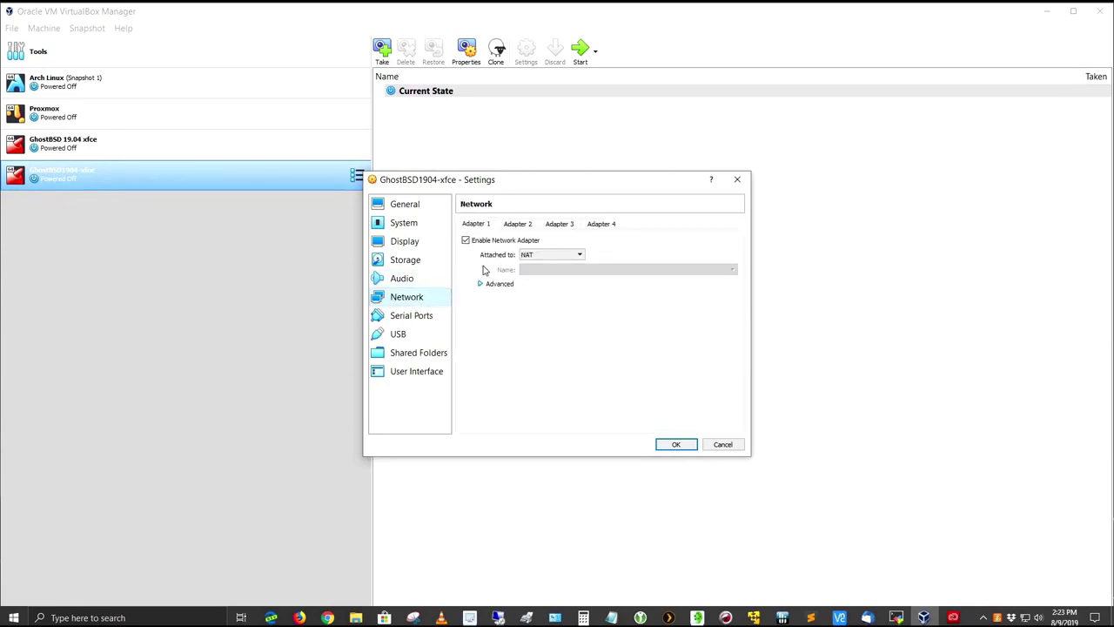
pyautogui.click(581, 255)
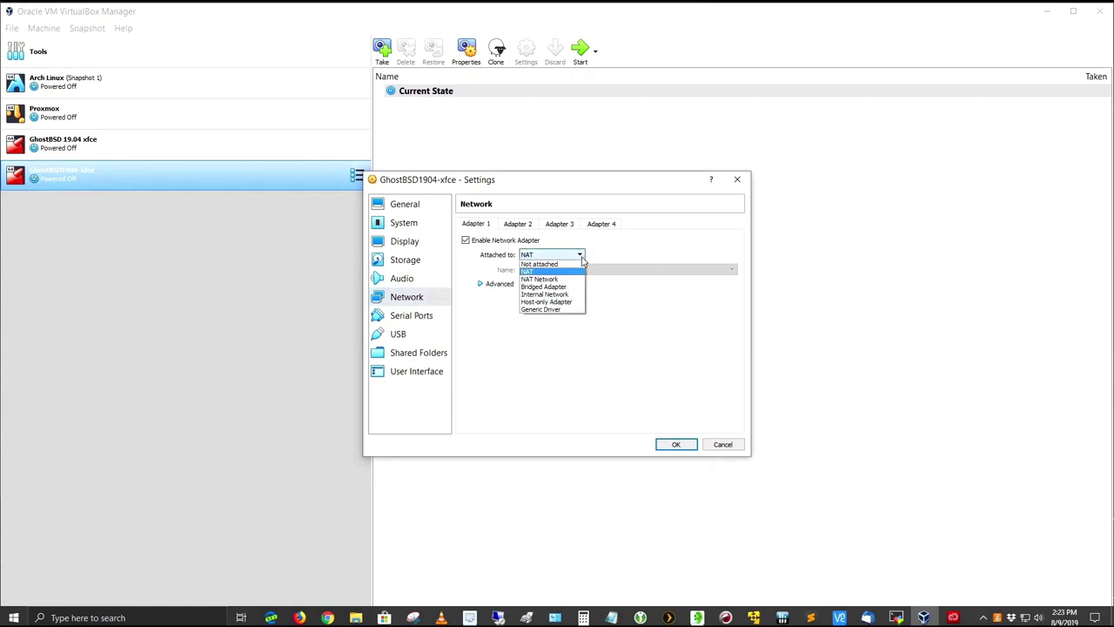
pyautogui.click(543, 287)
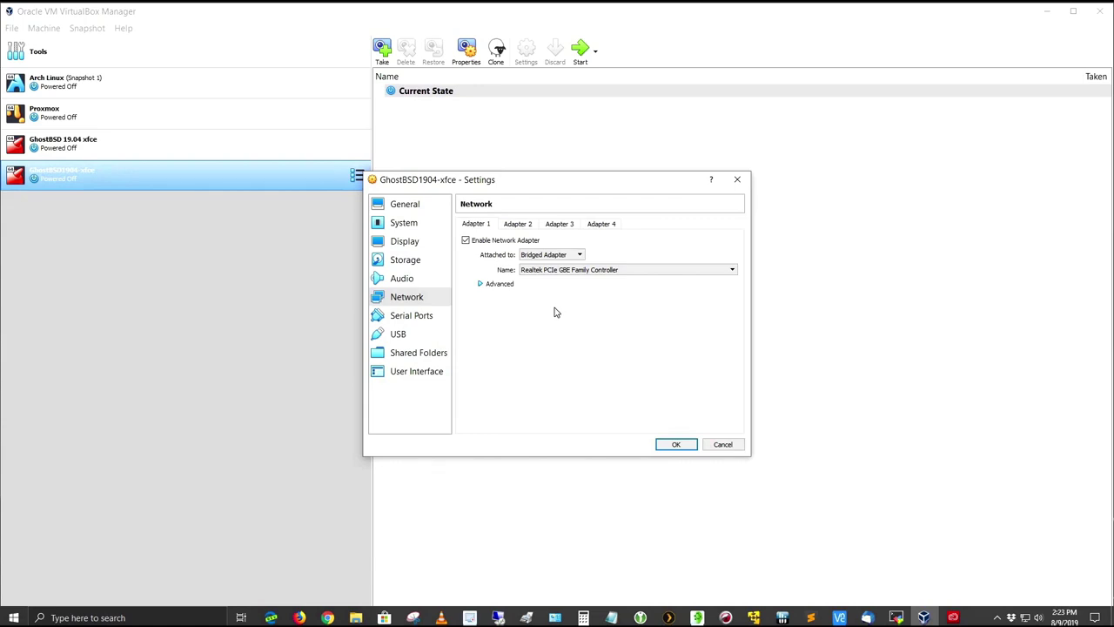
pyautogui.click(402, 335)
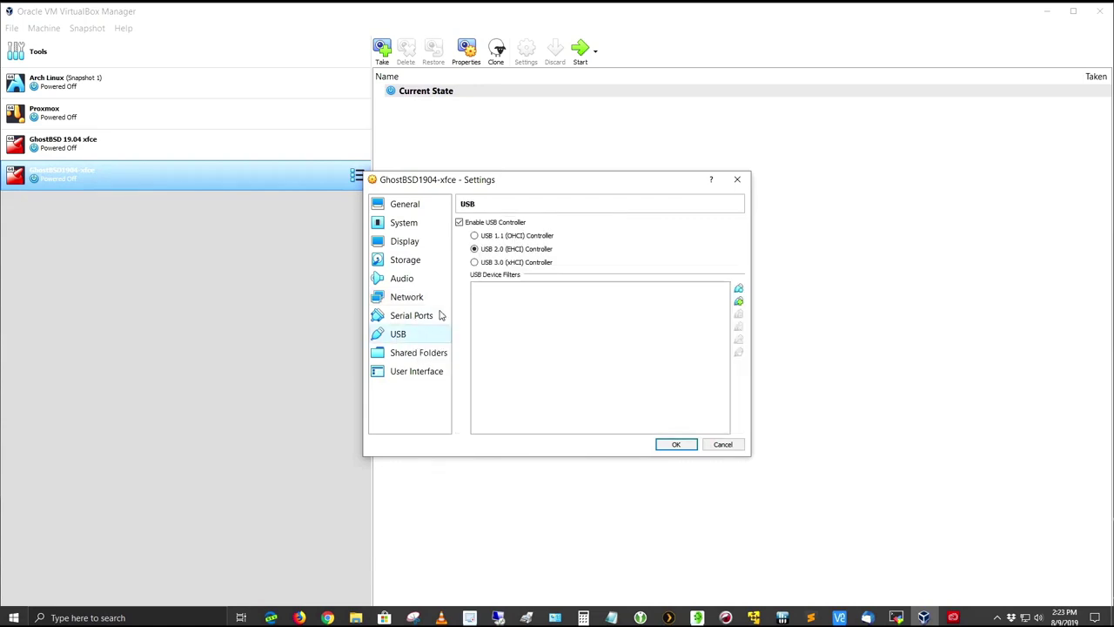
pyautogui.click(474, 262)
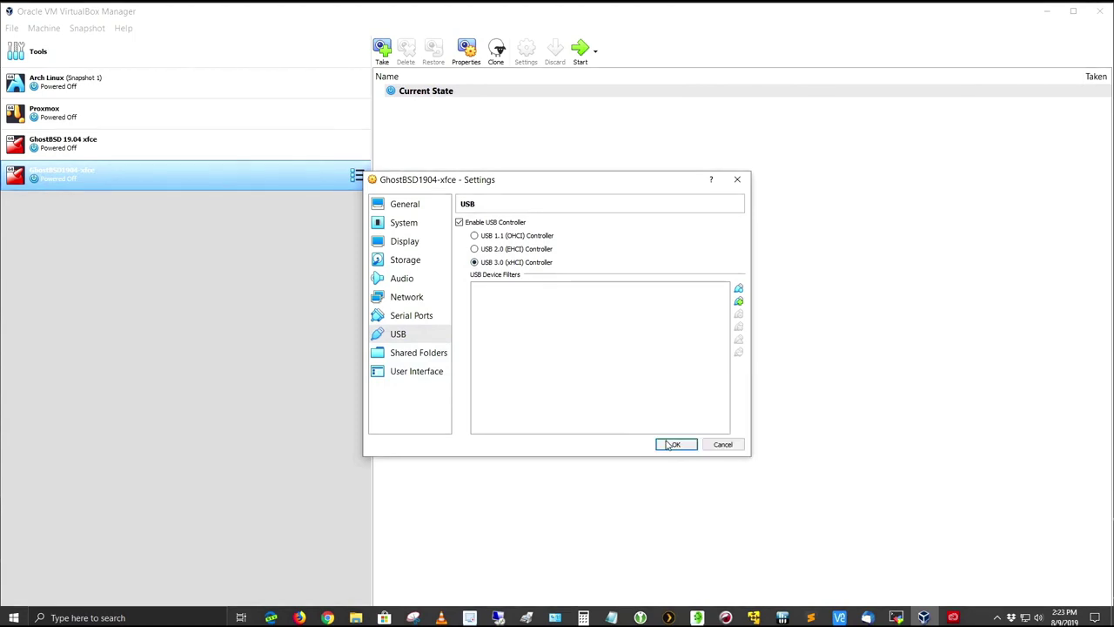
# Step: Save the settings, start the GhostBSD1904-xfce machine in full-screen mode, and launch its desktop with the xorg auto video configuration
pyautogui.click(667, 445)
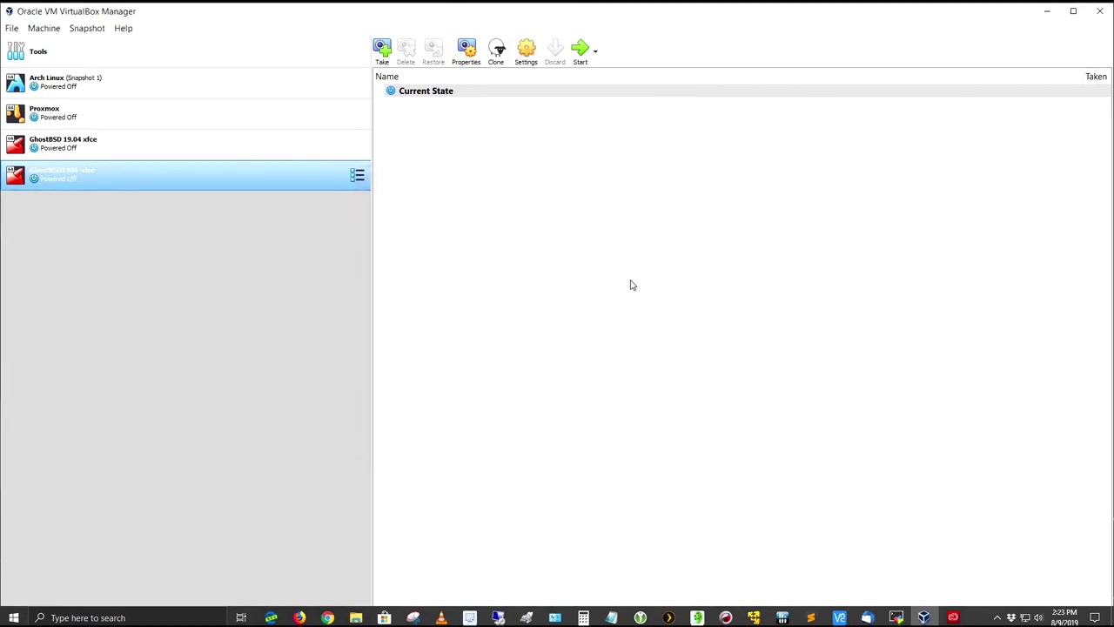
pyautogui.click(581, 50)
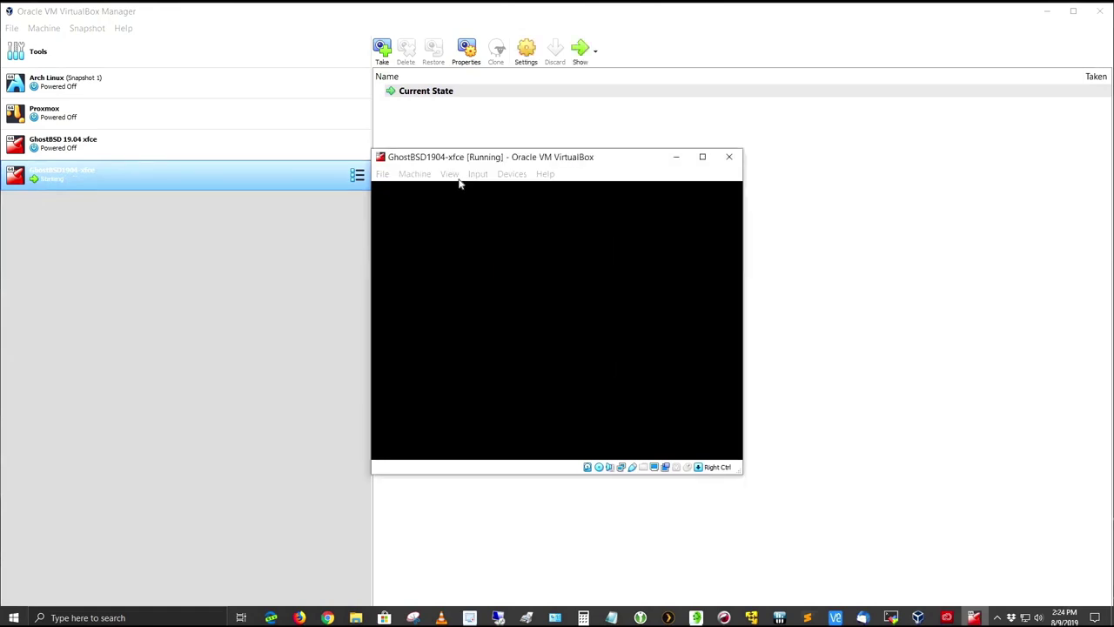
pyautogui.click(451, 175)
pyautogui.click(452, 187)
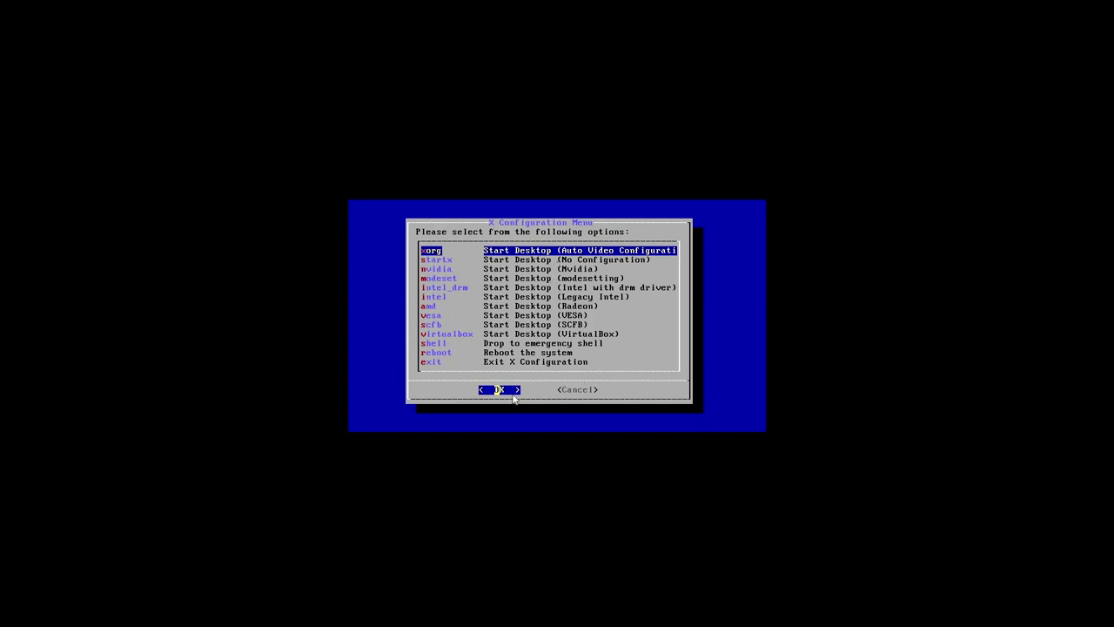
pyautogui.press('Return')
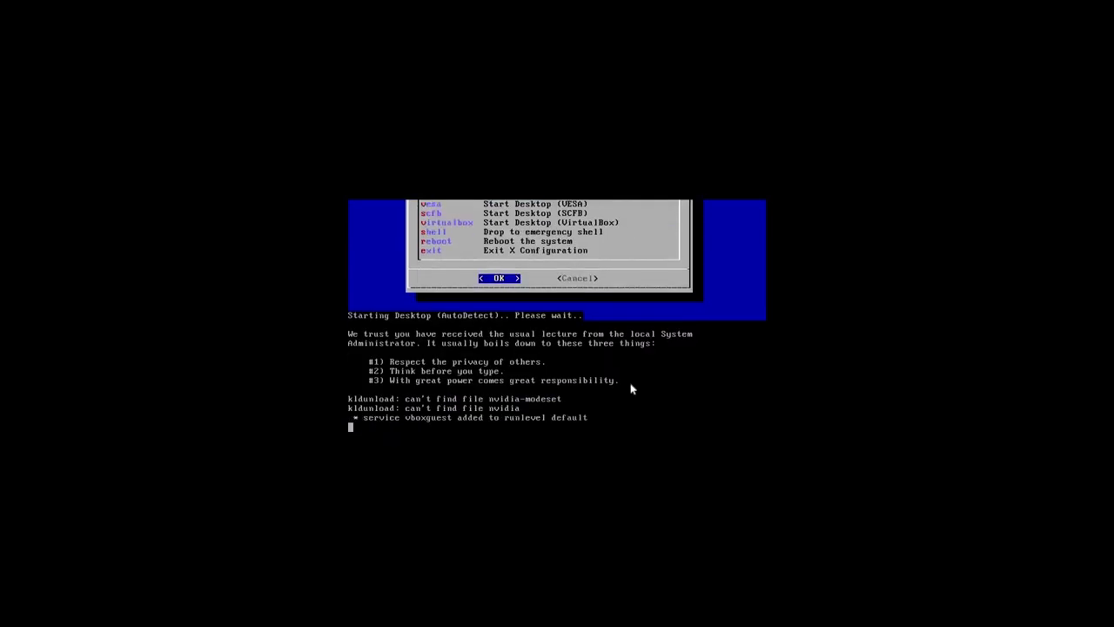
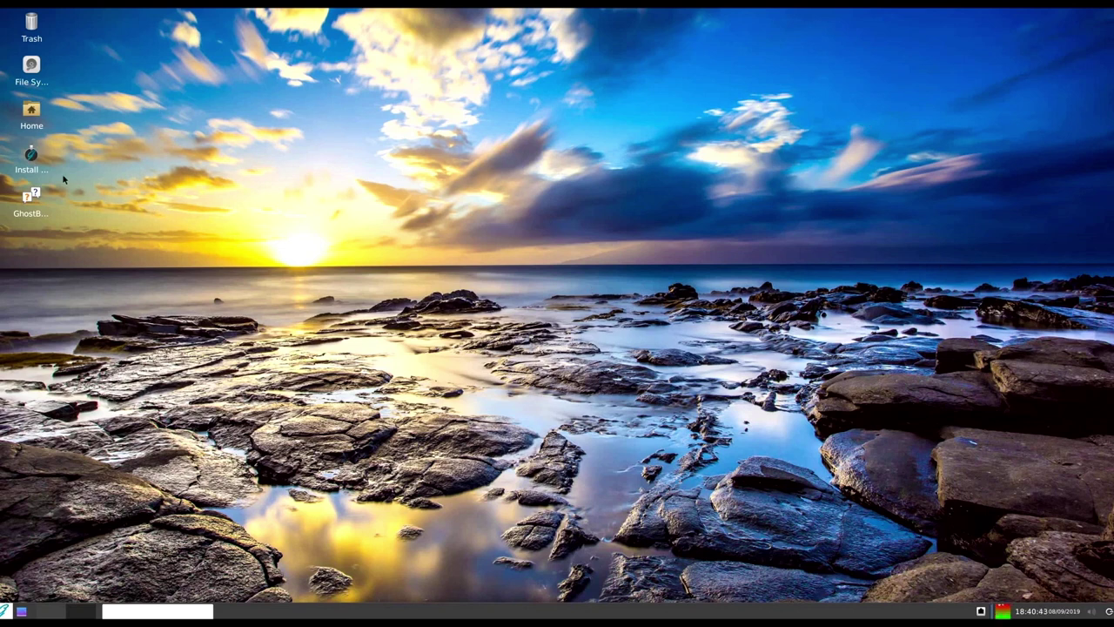
# Step: Launch the GhostBSD installer from the desktop, accepting English as the language and English (US) as the keyboard layout
pyautogui.rightClick(37, 161)
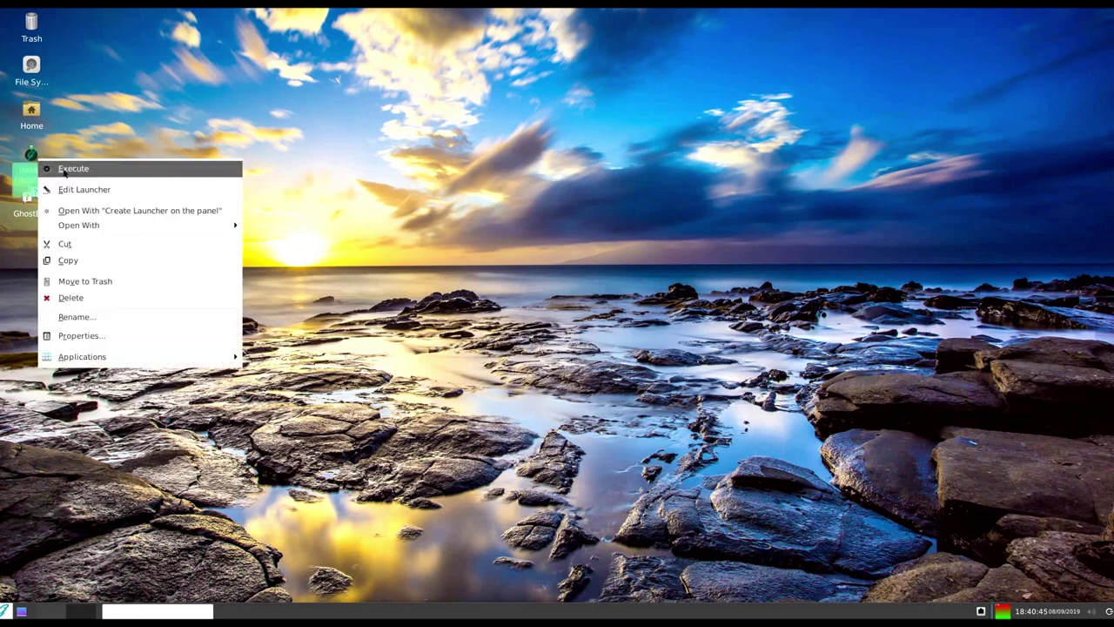
pyautogui.click(65, 170)
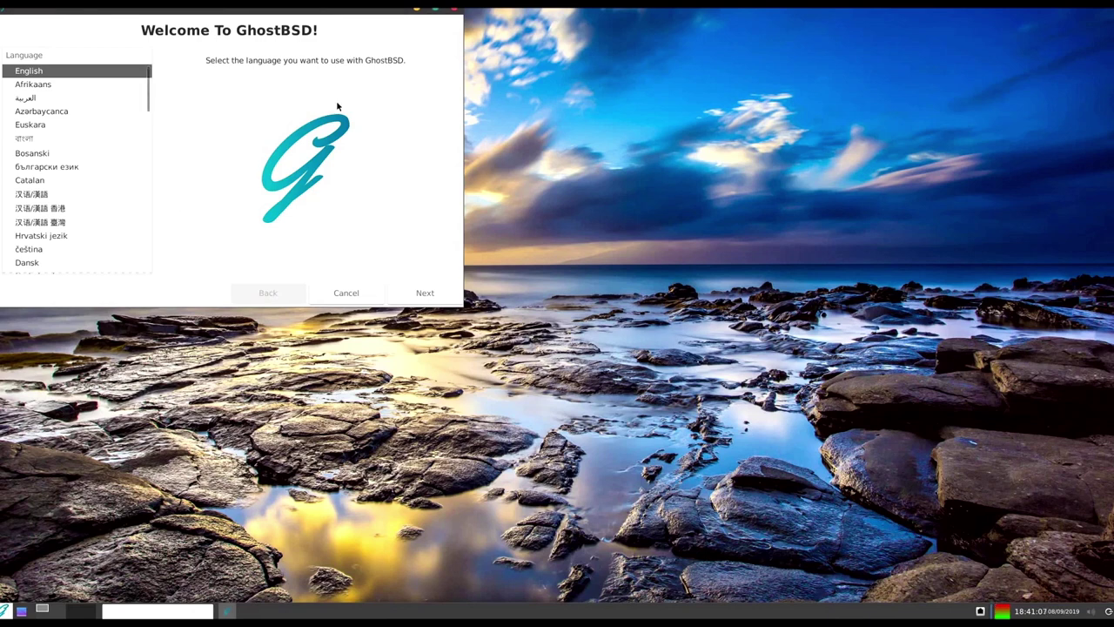
pyautogui.click(430, 296)
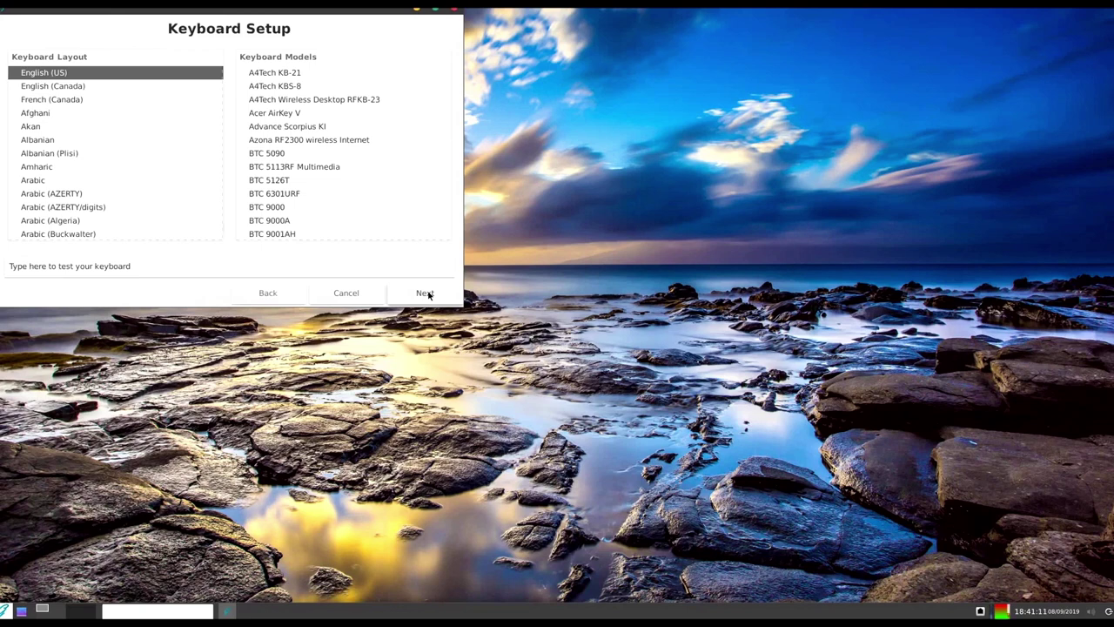
pyautogui.click(429, 295)
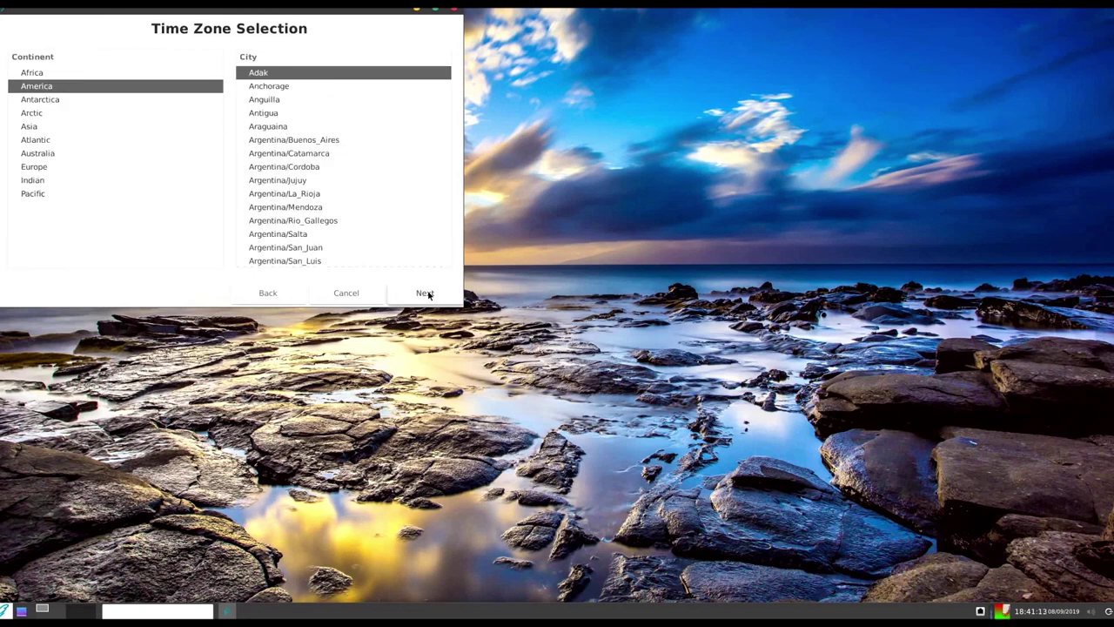
# Step: Set the time zone to New_York on the America continent and continue to the installation type
pyautogui.scroll(-7, 292, 228)
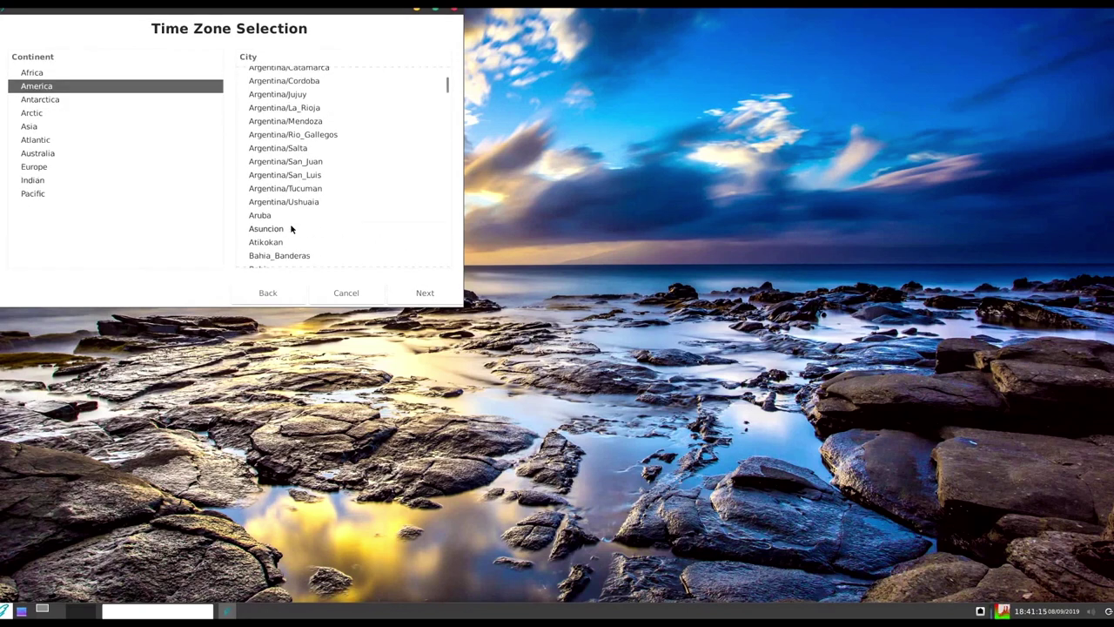
pyautogui.scroll(-10, 290, 228)
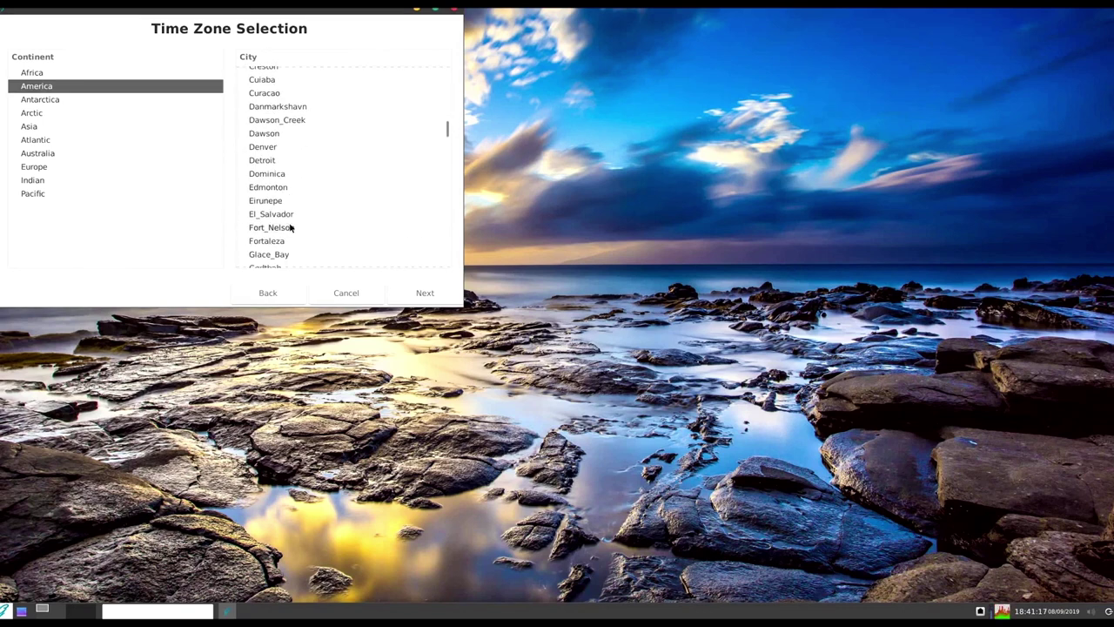
pyautogui.scroll(-10, 292, 227)
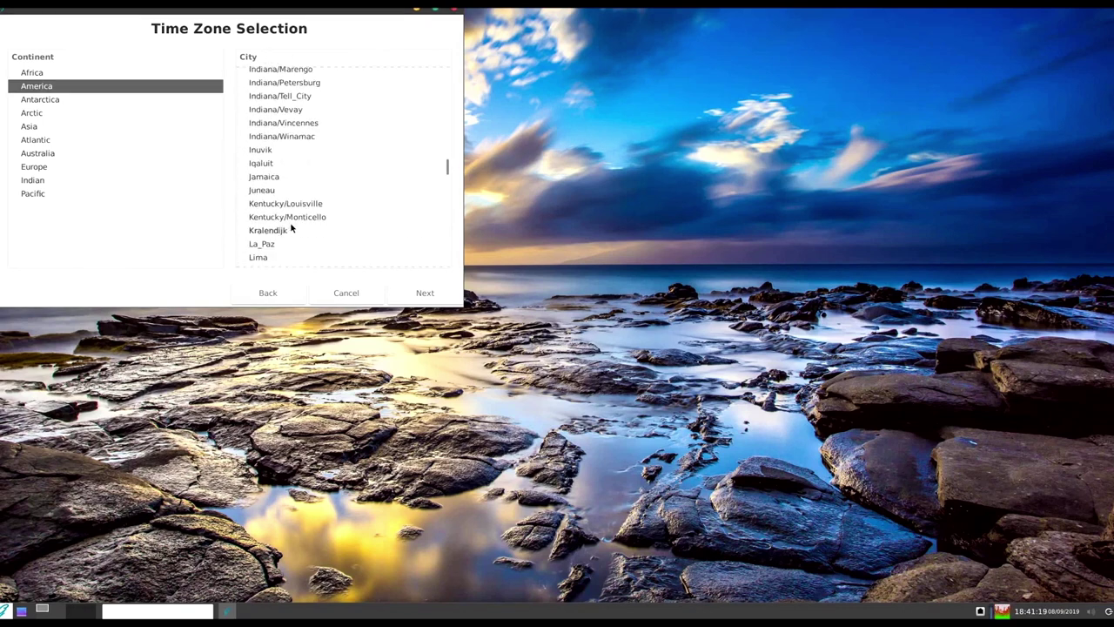
pyautogui.scroll(-2, 292, 228)
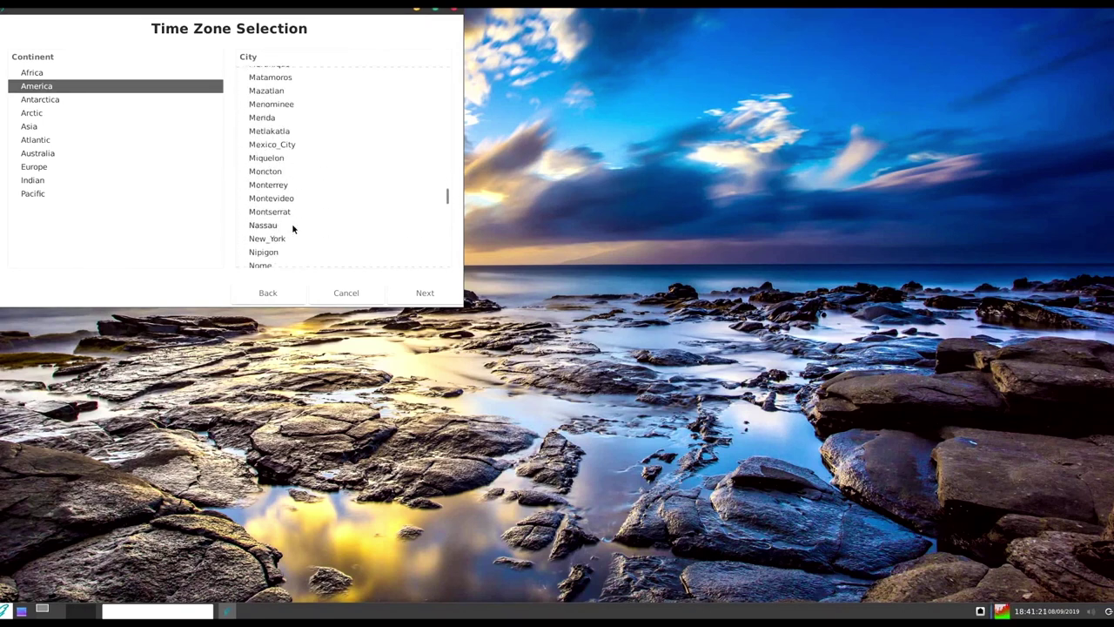
pyautogui.click(291, 241)
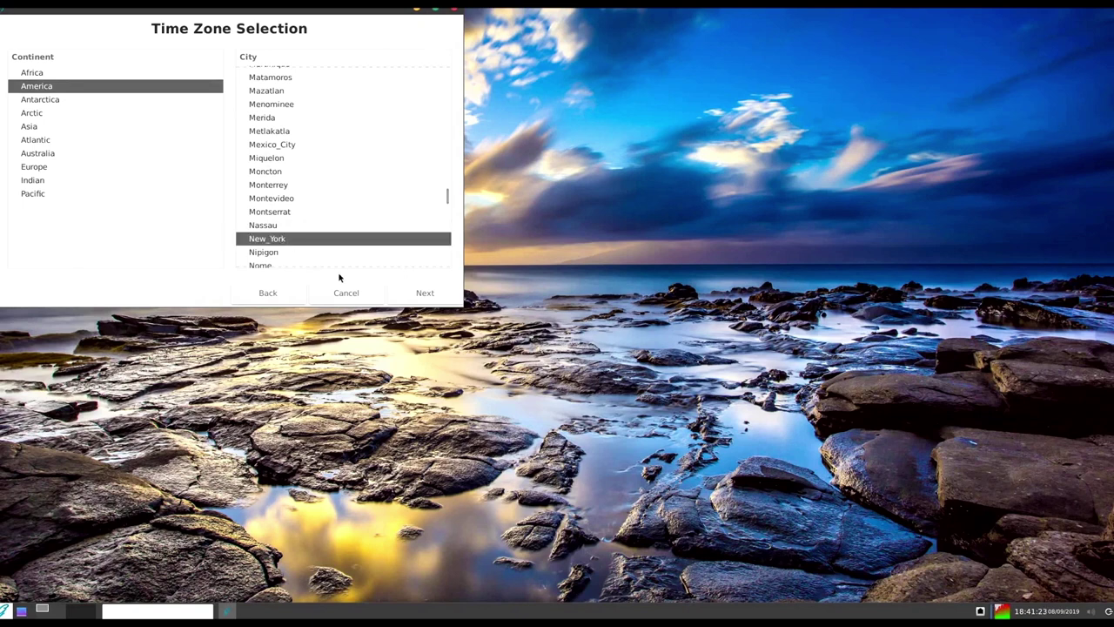
pyautogui.click(425, 293)
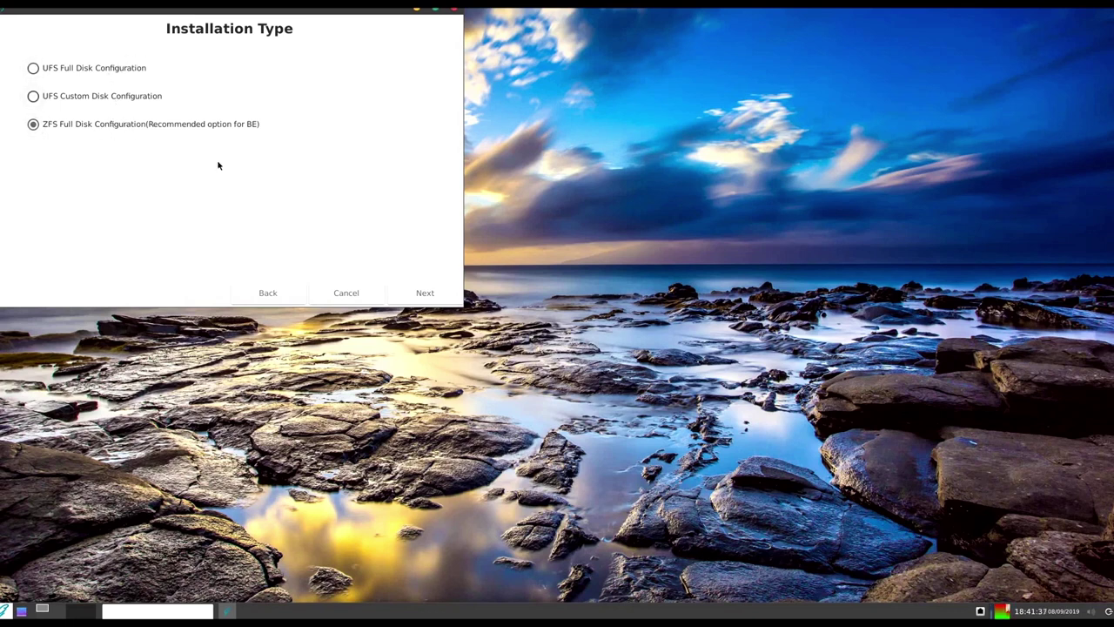
# Step: Configure a ZFS full disk installation on the single disk ada0, keeping the FreeBSD BIOS loader only boot option
pyautogui.click(424, 293)
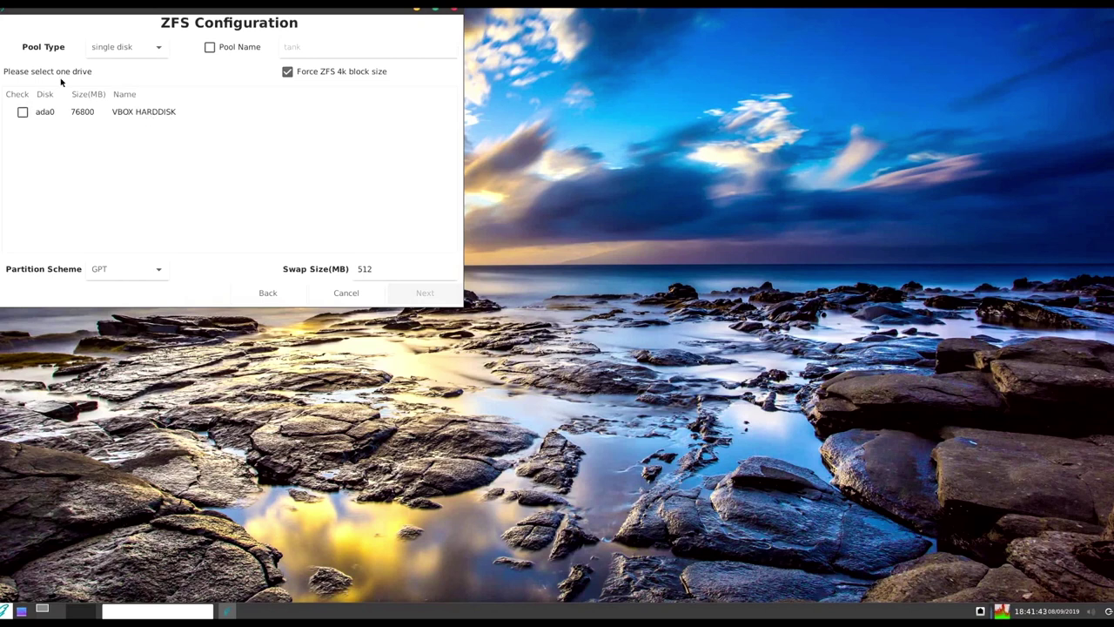
pyautogui.click(22, 113)
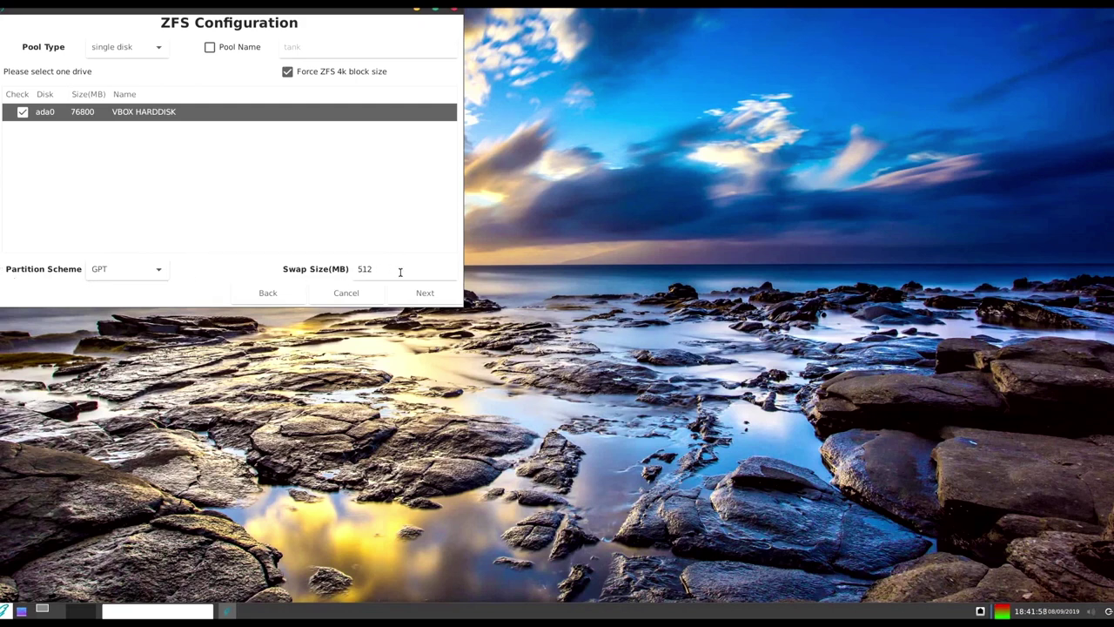
pyautogui.click(427, 295)
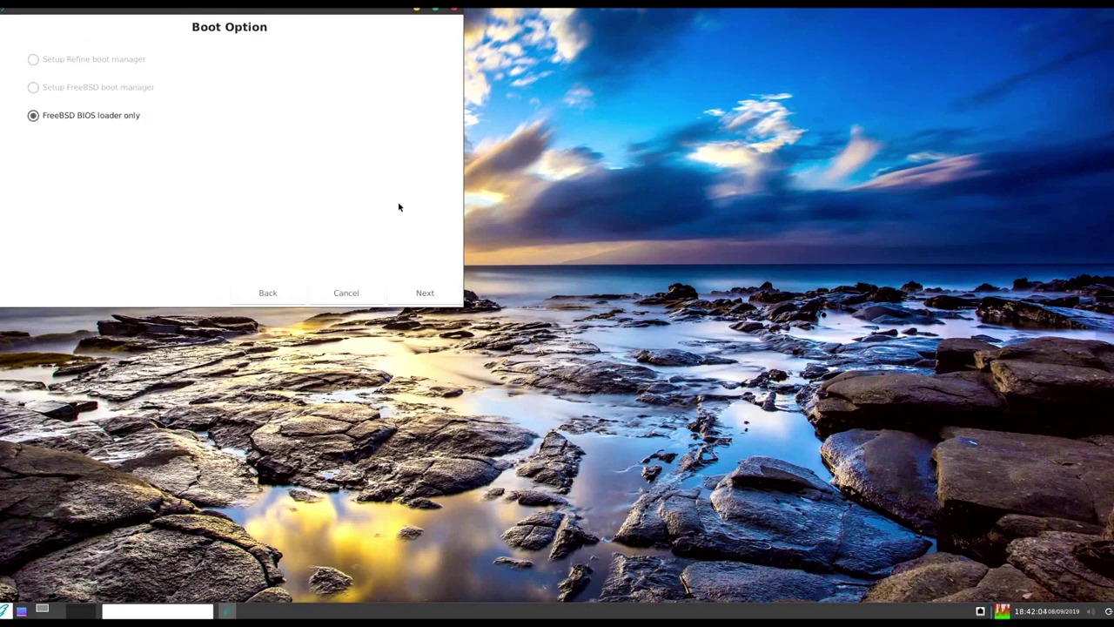
pyautogui.click(425, 294)
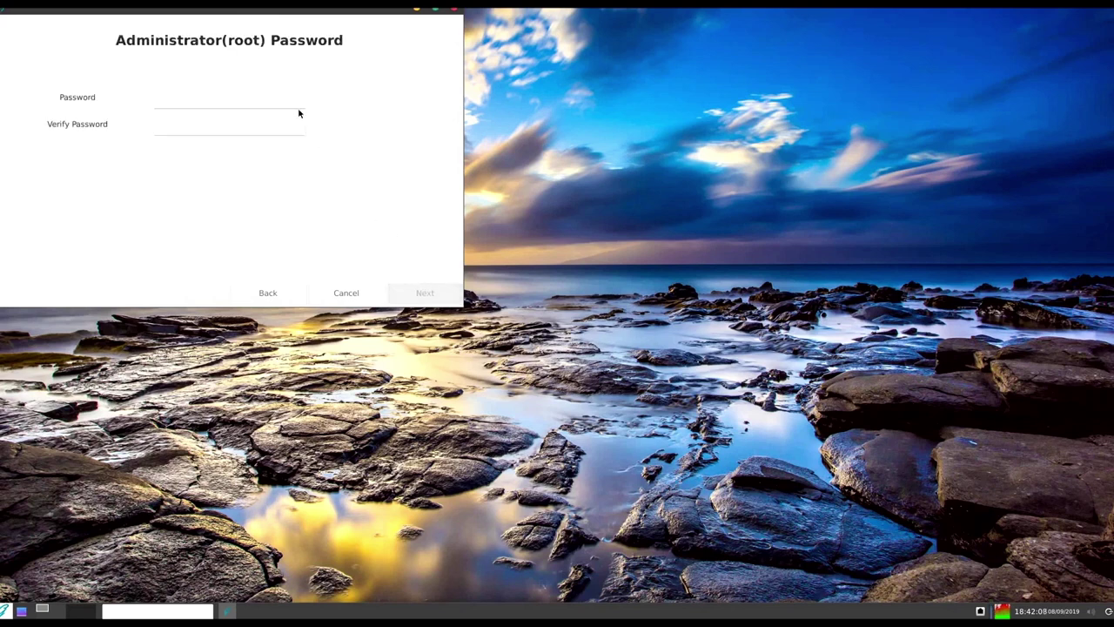
# Step: Enter and verify the administrator (root) password, and continue to the user setup
pyautogui.click(242, 92)
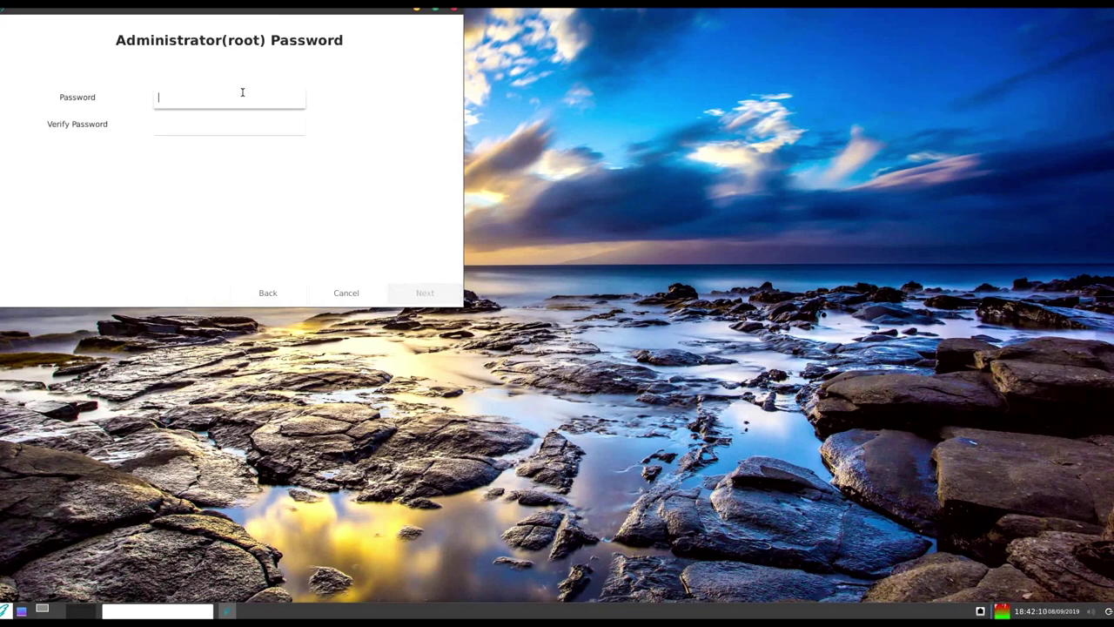
pyautogui.write('***********')
pyautogui.press('Tab')
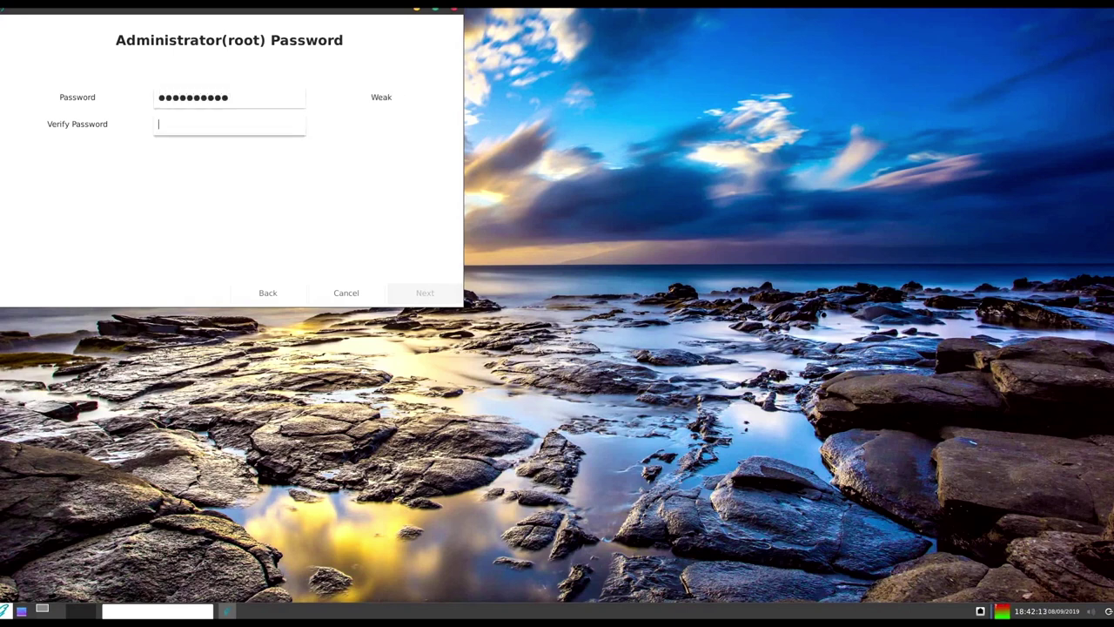
pyautogui.write('***********')
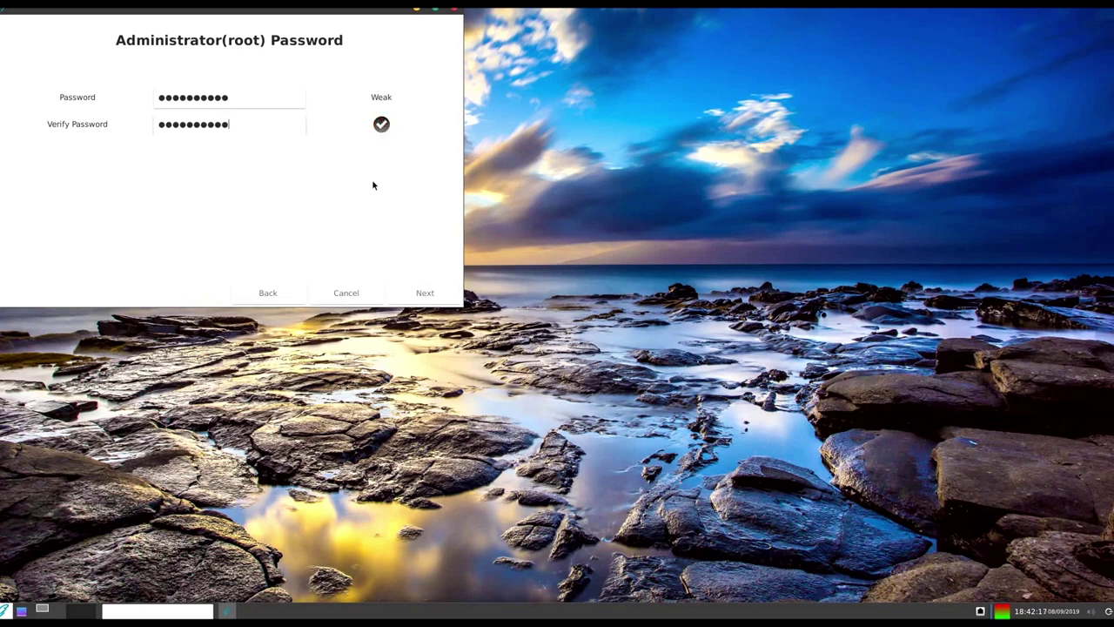
pyautogui.click(424, 296)
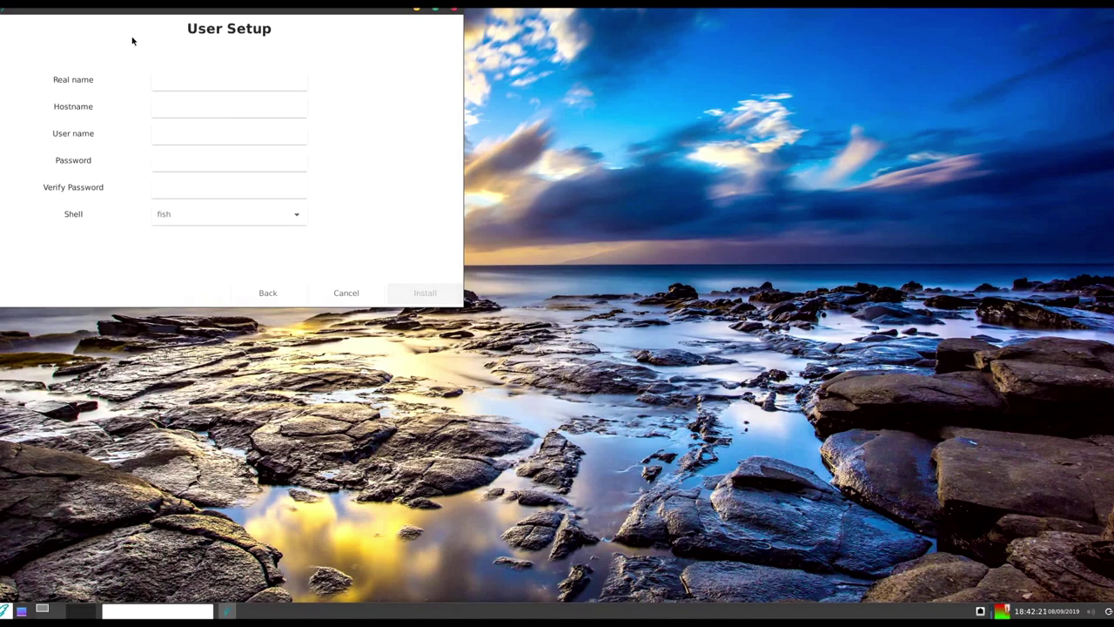
# Step: Enter the user's real name, set the hostname to ghostBSD1904xfce_VM and the user name to datapioneer
pyautogui.click(172, 80)
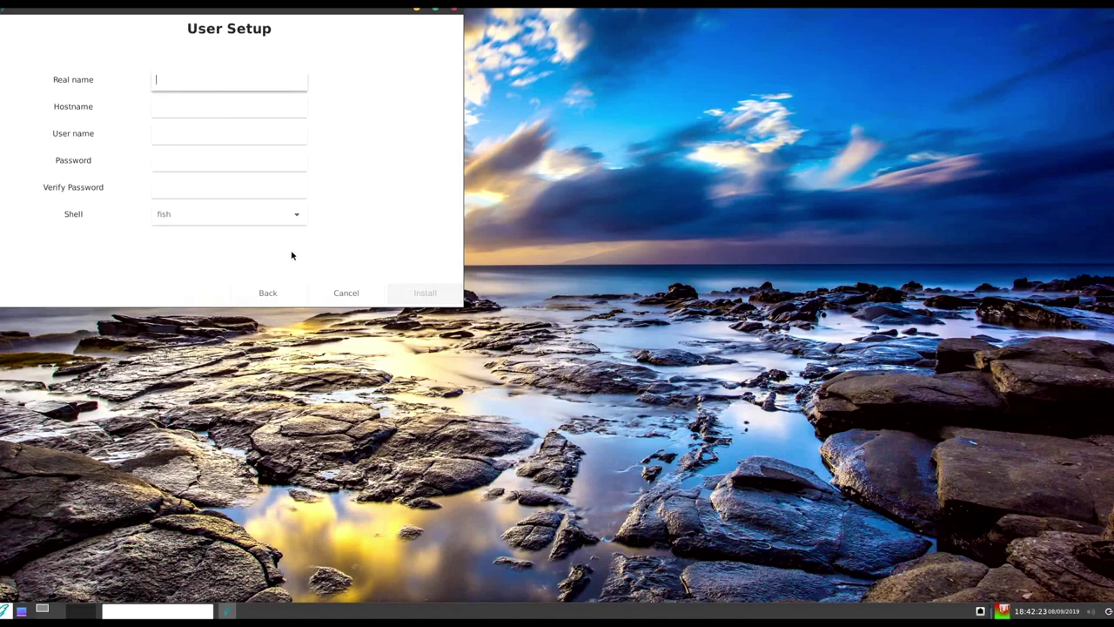
pyautogui.write('Dan Calloway')
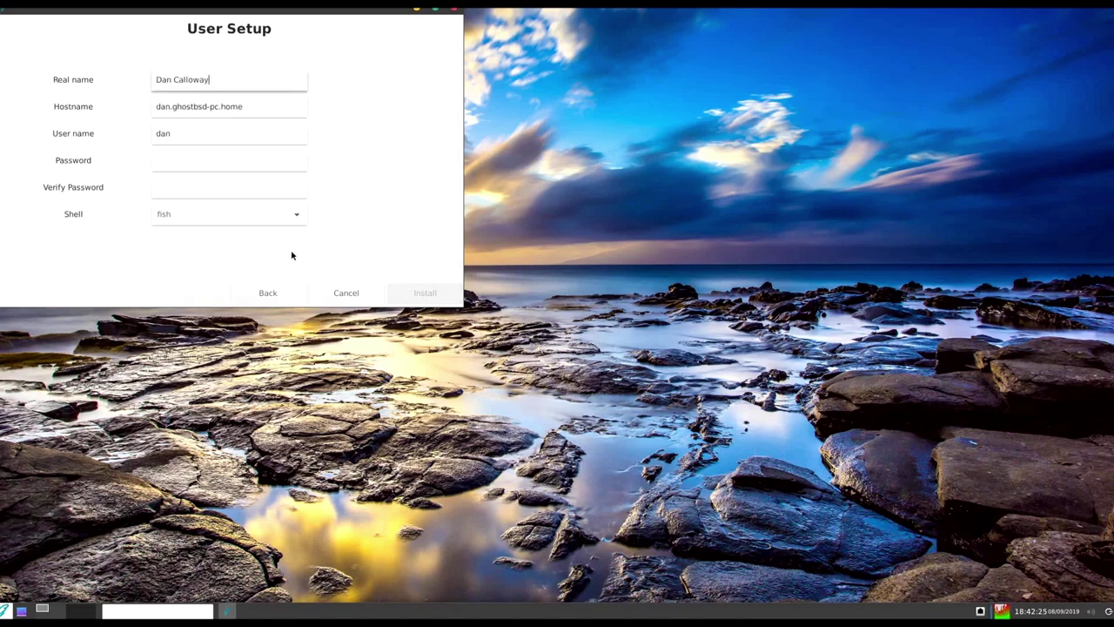
pyautogui.press('Tab')
pyautogui.write('g')
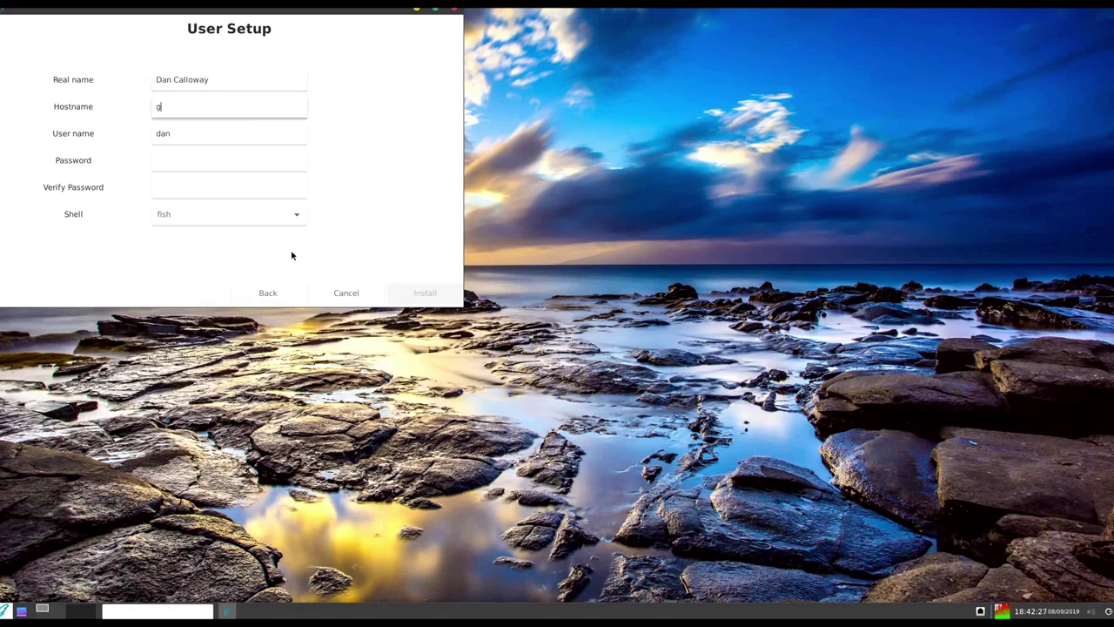
pyautogui.write('hostBSD1904xfce_VM')
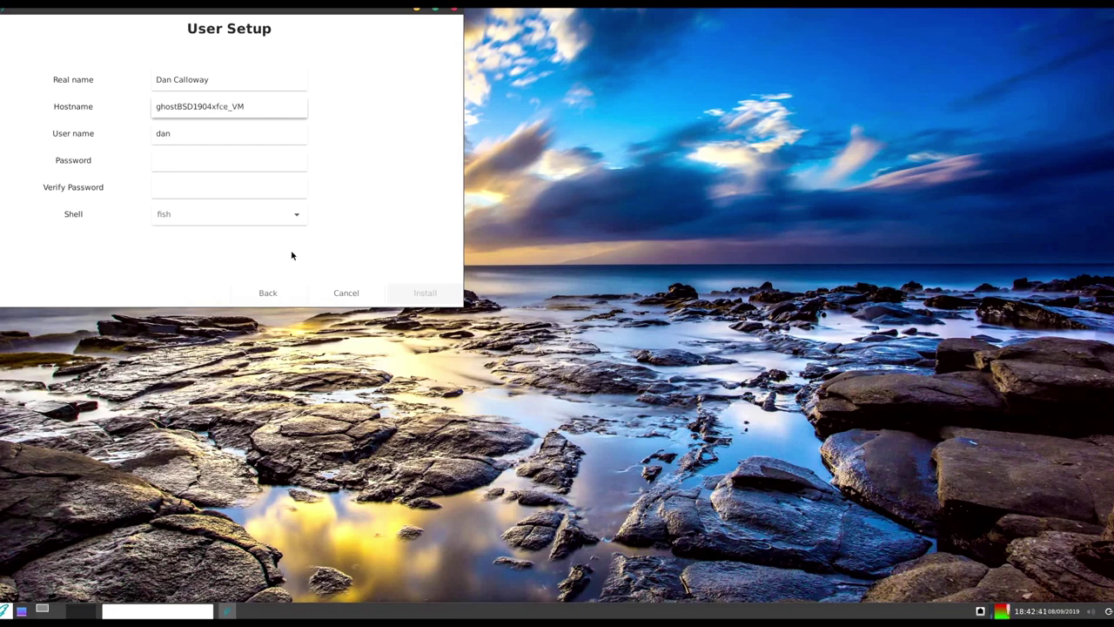
pyautogui.press('Tab')
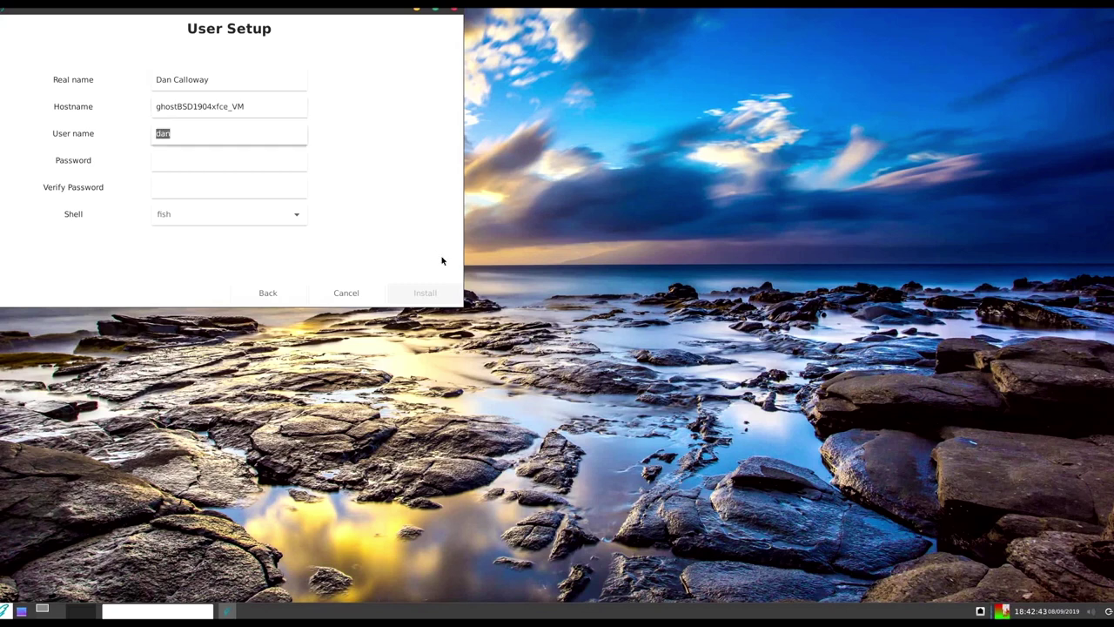
pyautogui.write('datapioneer')
pyautogui.press('Tab')
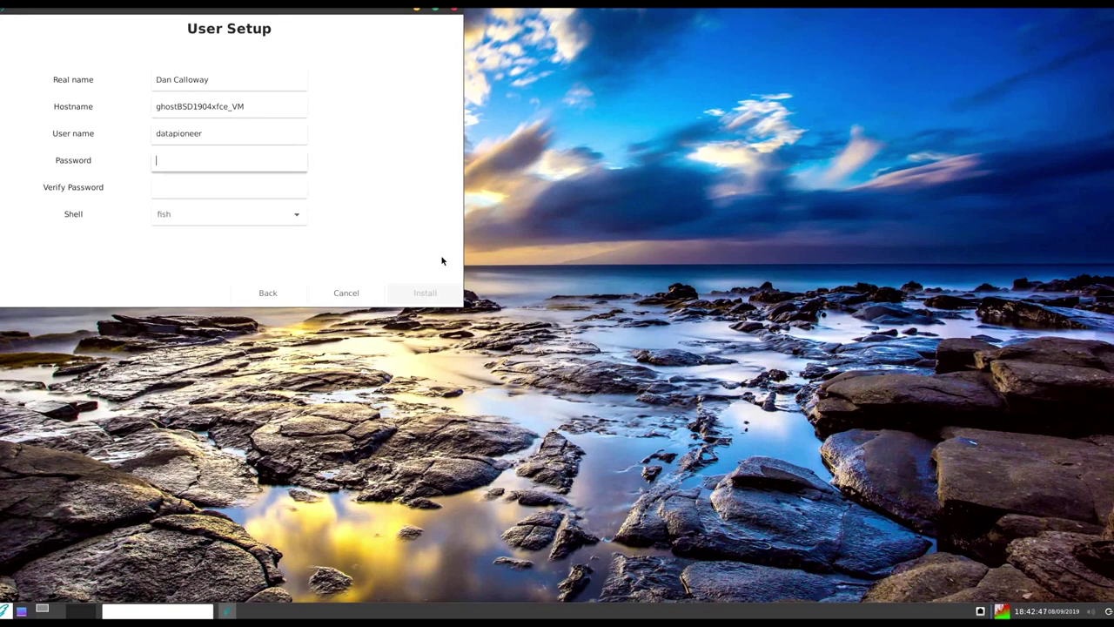
pyautogui.write('********')
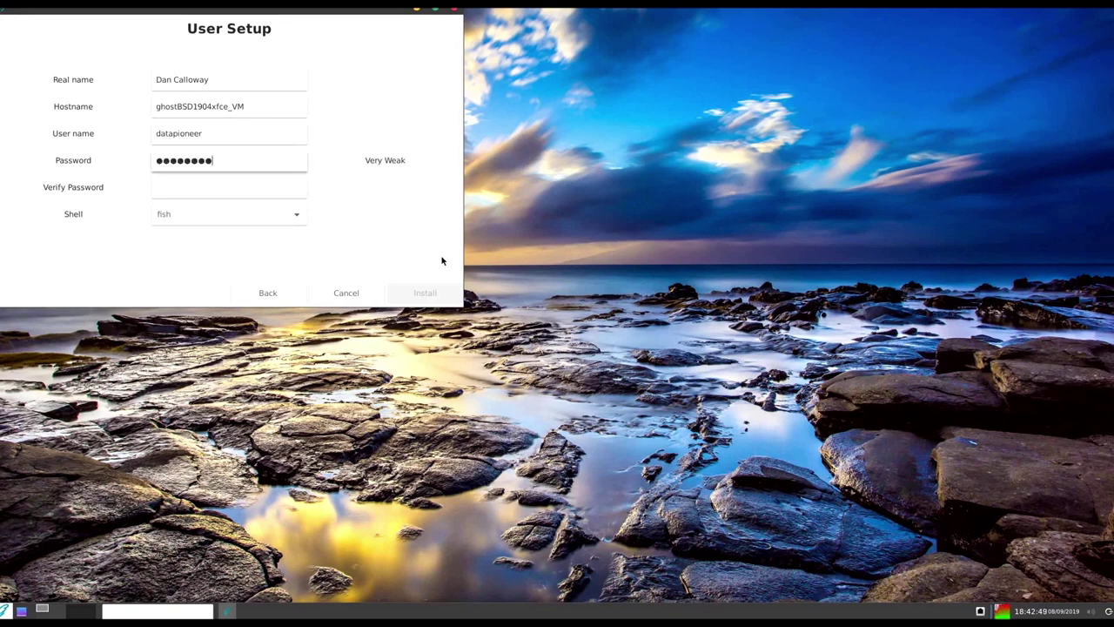
pyautogui.press('BackSpace')
pyautogui.press('BackSpace')
pyautogui.press('BackSpace')
pyautogui.press('BackSpace')
pyautogui.press('BackSpace')
pyautogui.press('BackSpace')
pyautogui.press('BackSpace')
pyautogui.press('BackSpace')
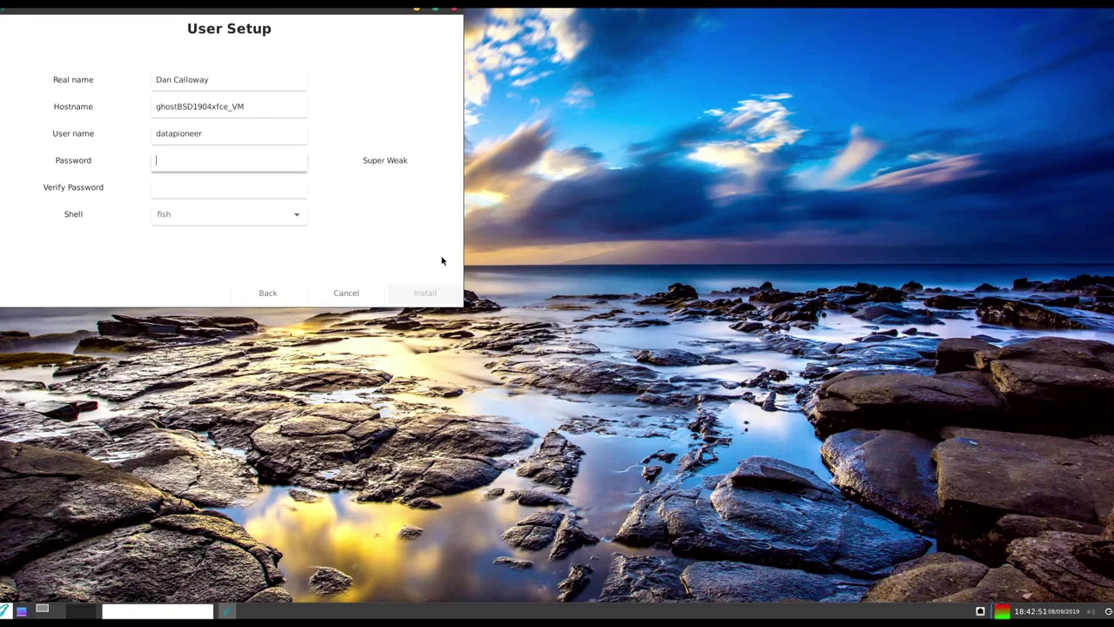
# Step: Enter the user account password and repeat it in the verification field
pyautogui.write('**********')
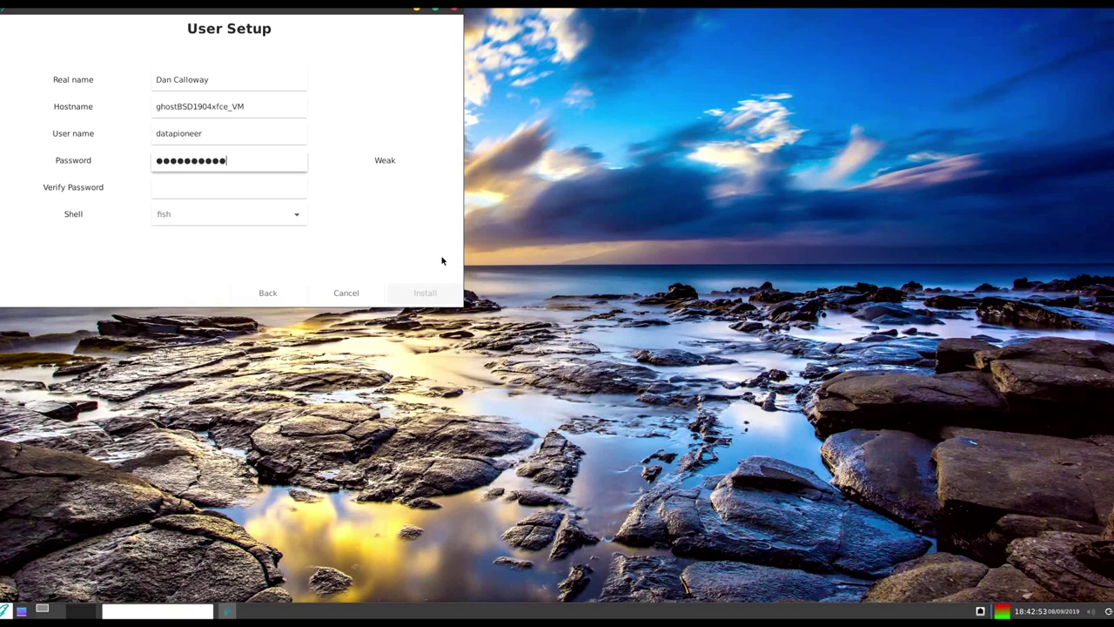
pyautogui.write('***')
pyautogui.press('Tab')
pyautogui.write('***')
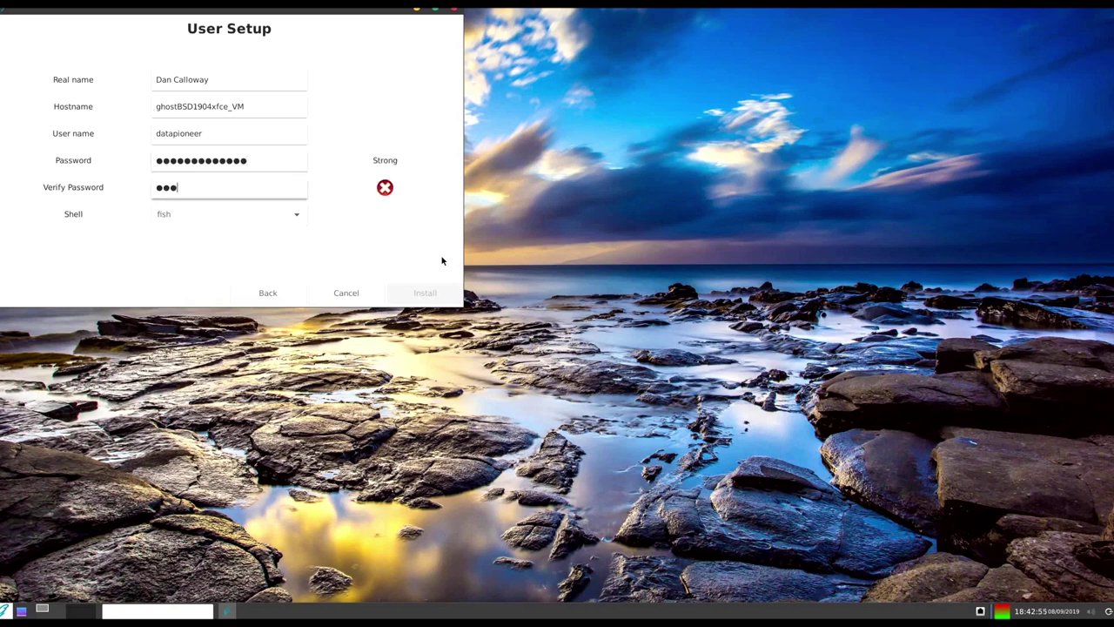
pyautogui.write('***********')
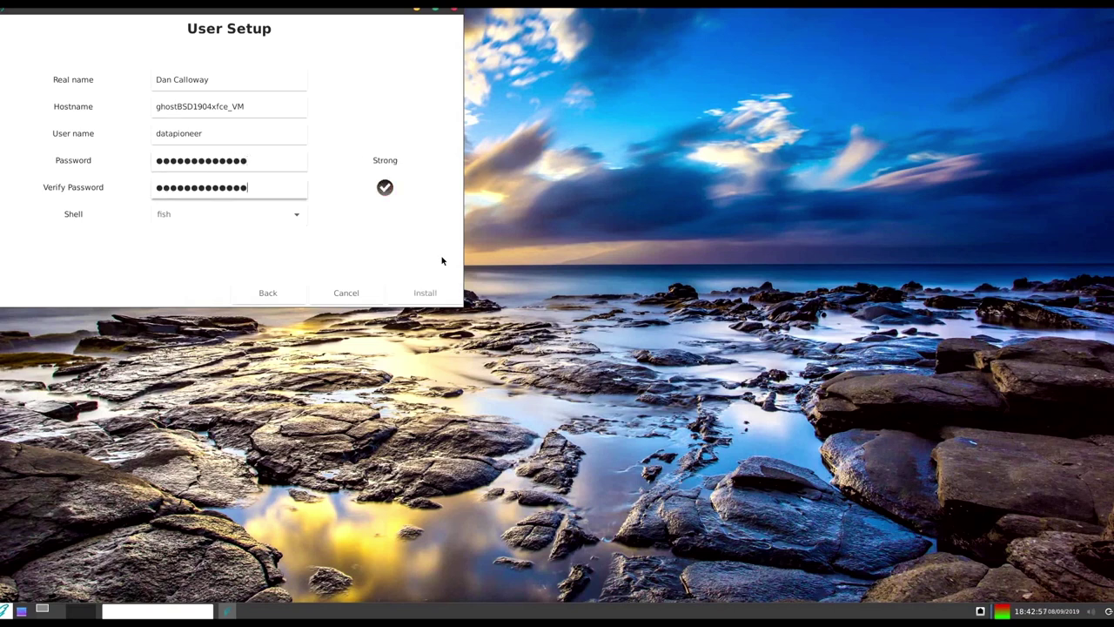
# Step: Set the user's shell to bash, start the installation and move the installer window to the middle of the desktop
pyautogui.click(292, 220)
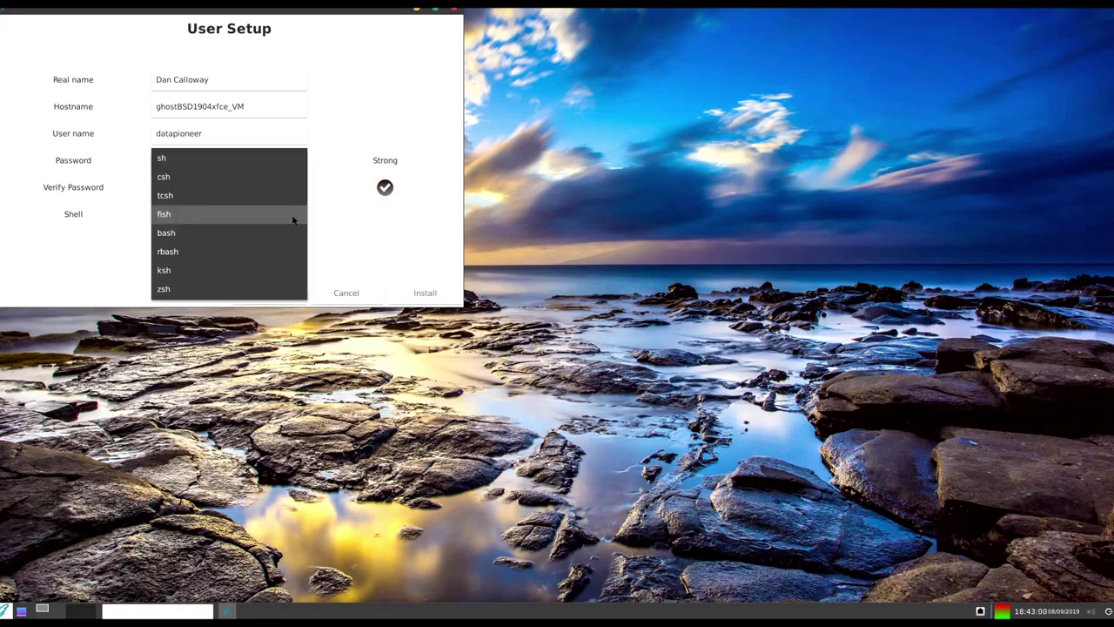
pyautogui.click(287, 232)
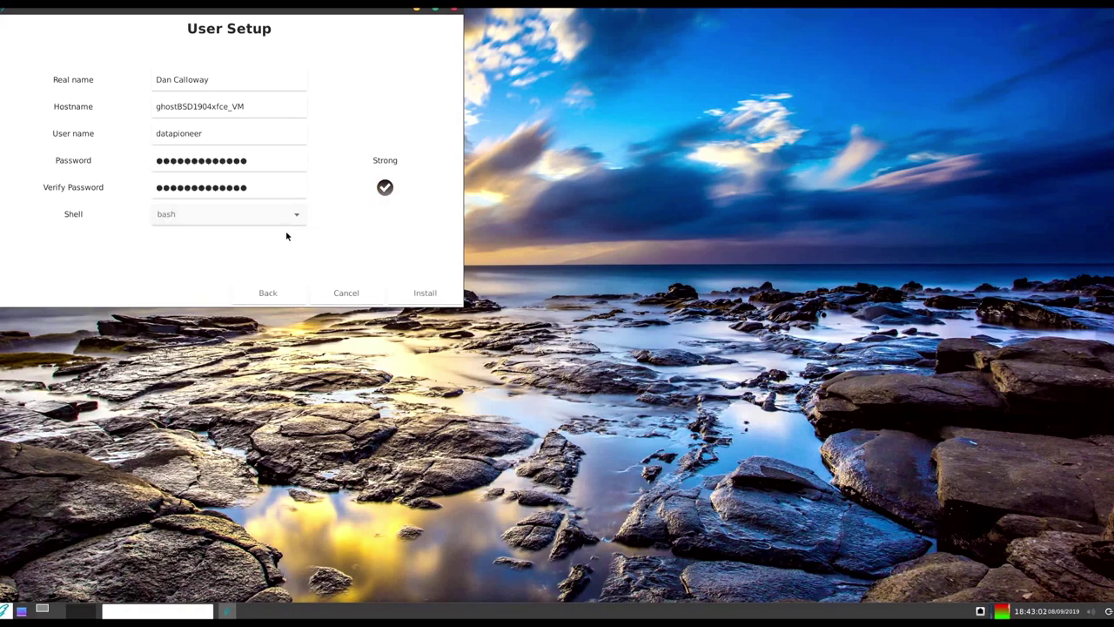
pyautogui.click(436, 296)
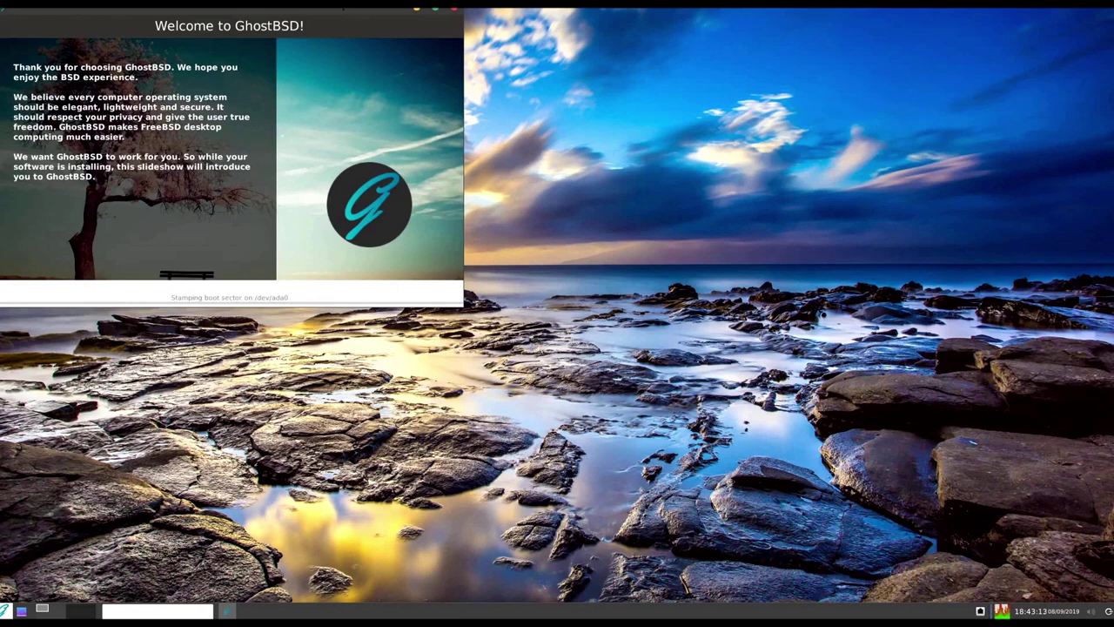
pyautogui.moveTo(341, 8); pyautogui.dragTo(682, 157)
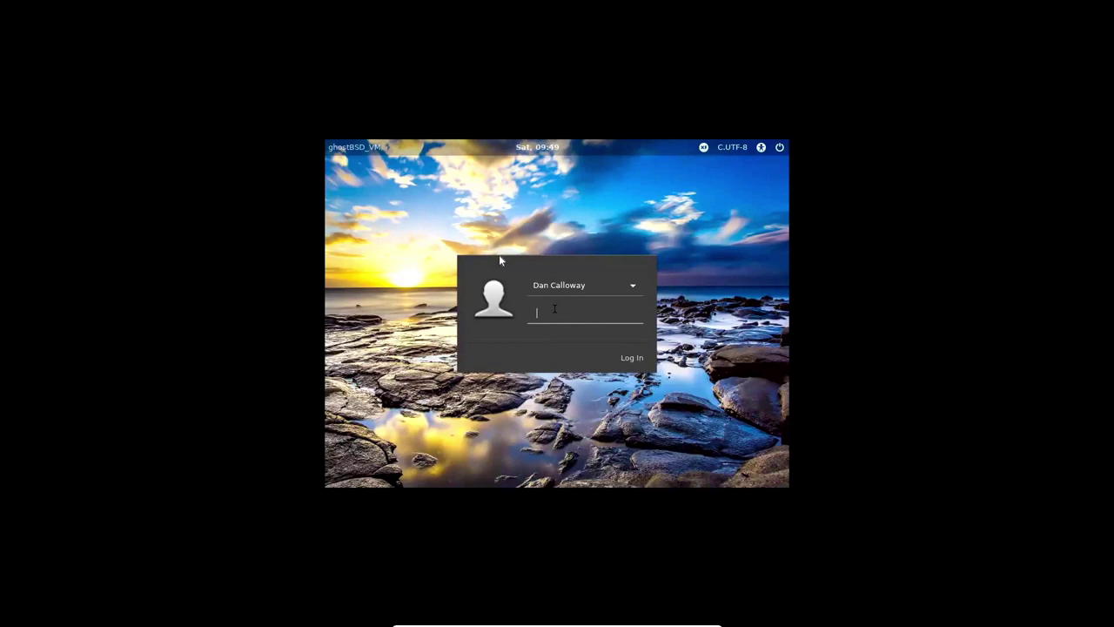
# Step: Log in to the installed system with the user account password
pyautogui.write('••••••••••')
pyautogui.press('Return')
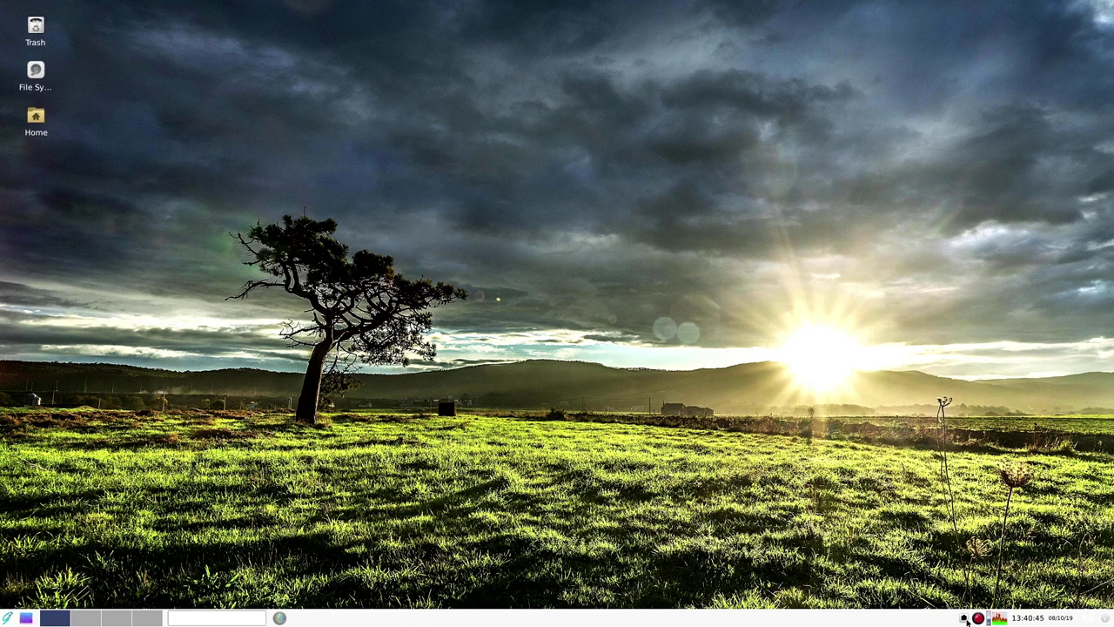
# Step: Bring up the Orage calendar from the desktop's date and time display, and close it
pyautogui.moveTo(992, 620)
pyautogui.click(1025, 620)
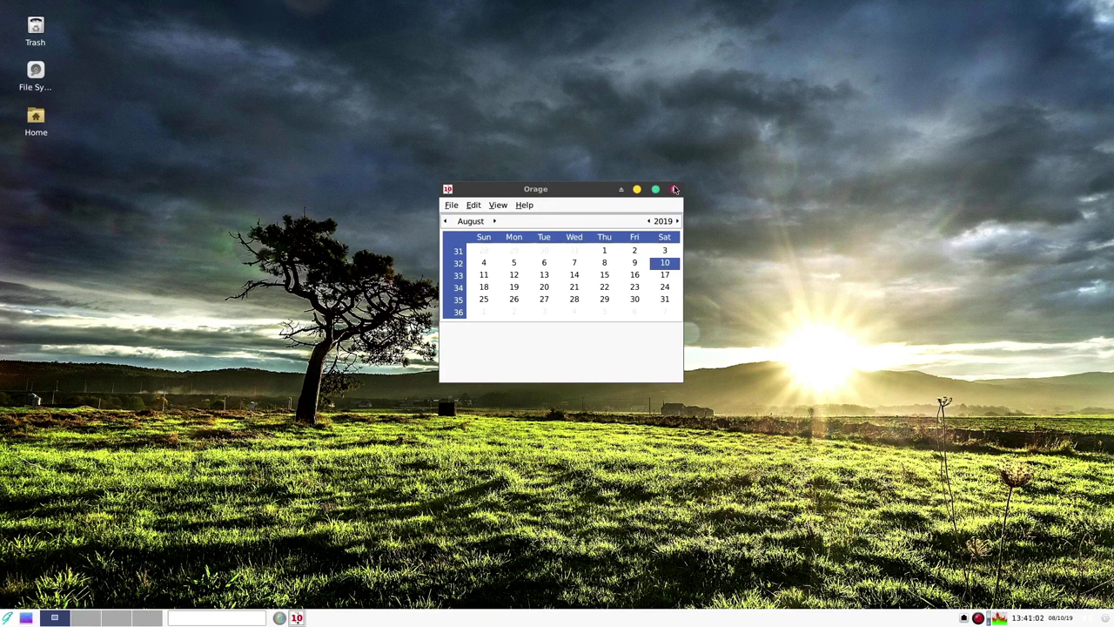
pyautogui.click(675, 189)
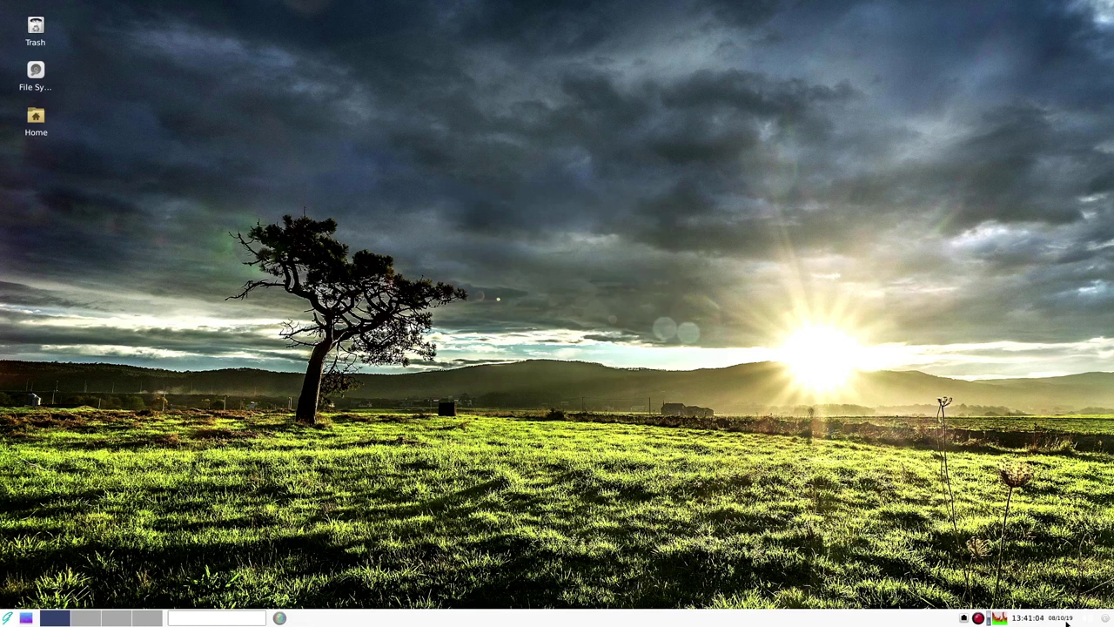
# Step: View the Display settings for the screen resolution and refresh rate, and close them without changes
pyautogui.moveTo(1067, 623)
pyautogui.click(7, 620)
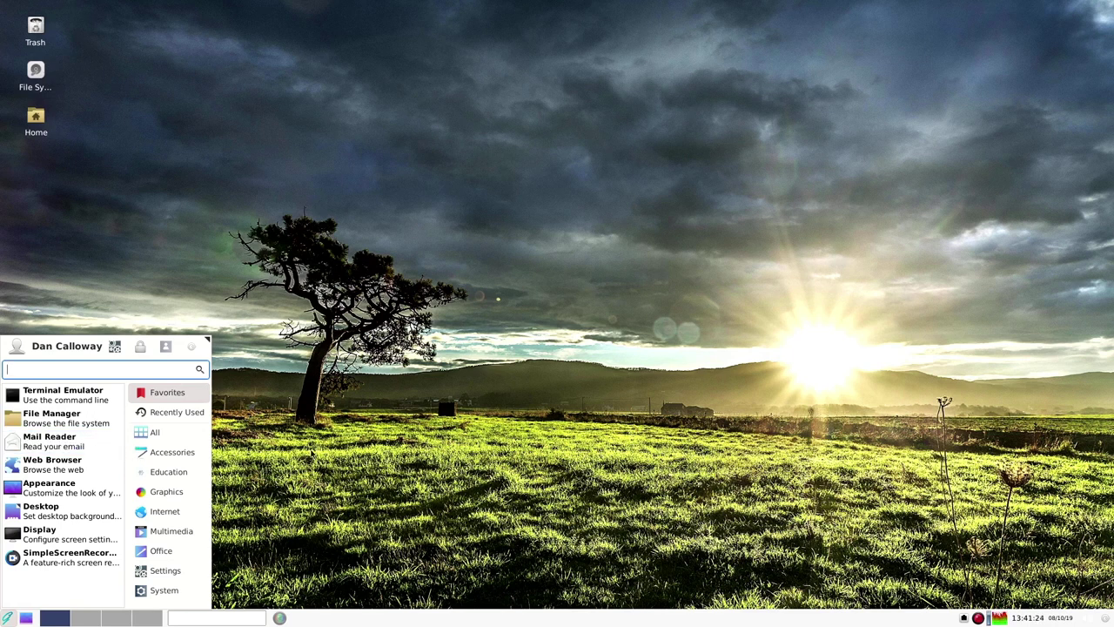
pyautogui.click(122, 532)
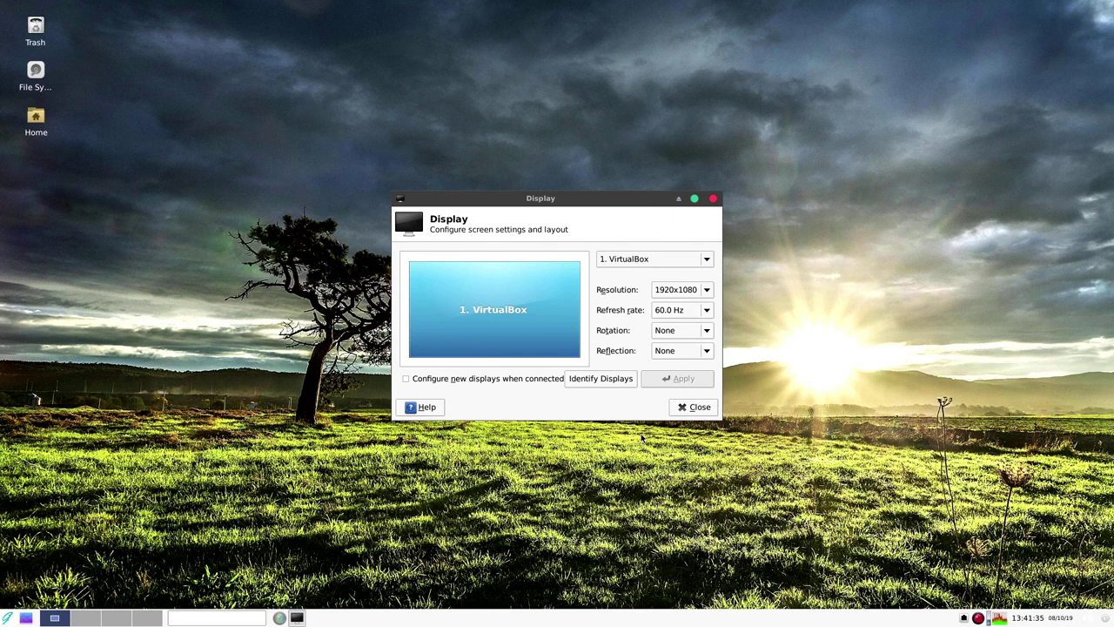
pyautogui.click(695, 414)
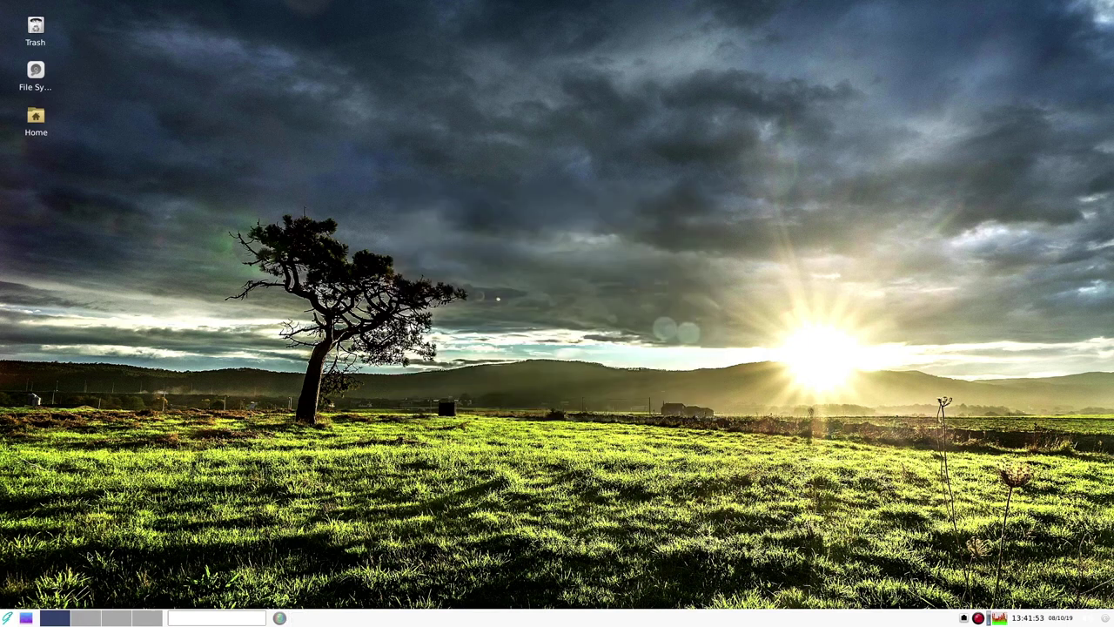
# Step: Launch Thunar File Manager from the Accessories applications and open the Pictures folder
pyautogui.click(8, 618)
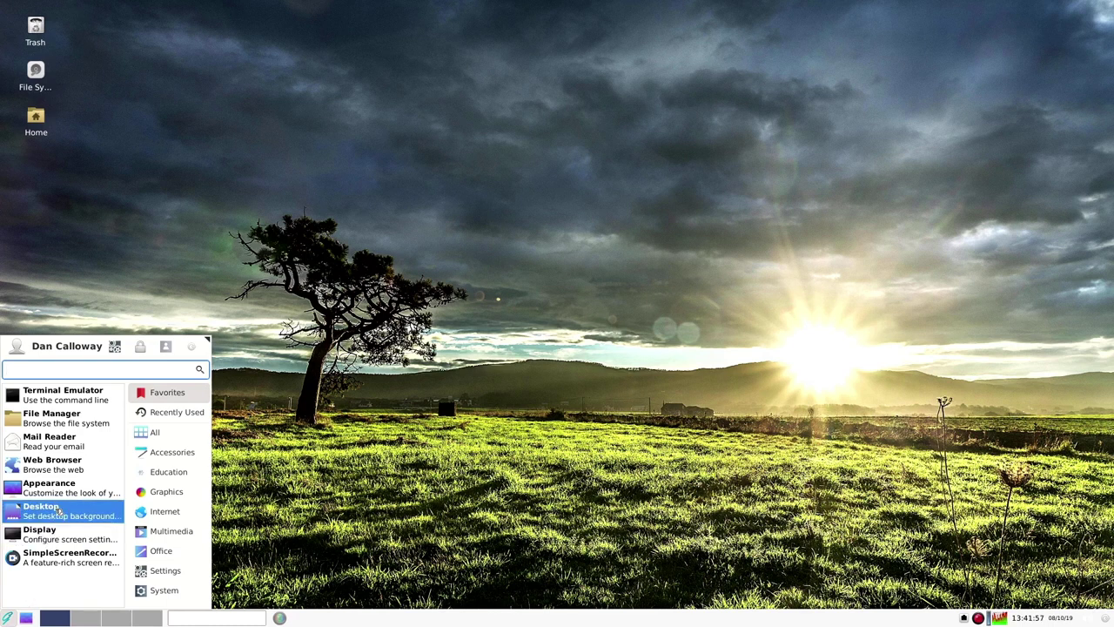
pyautogui.click(158, 453)
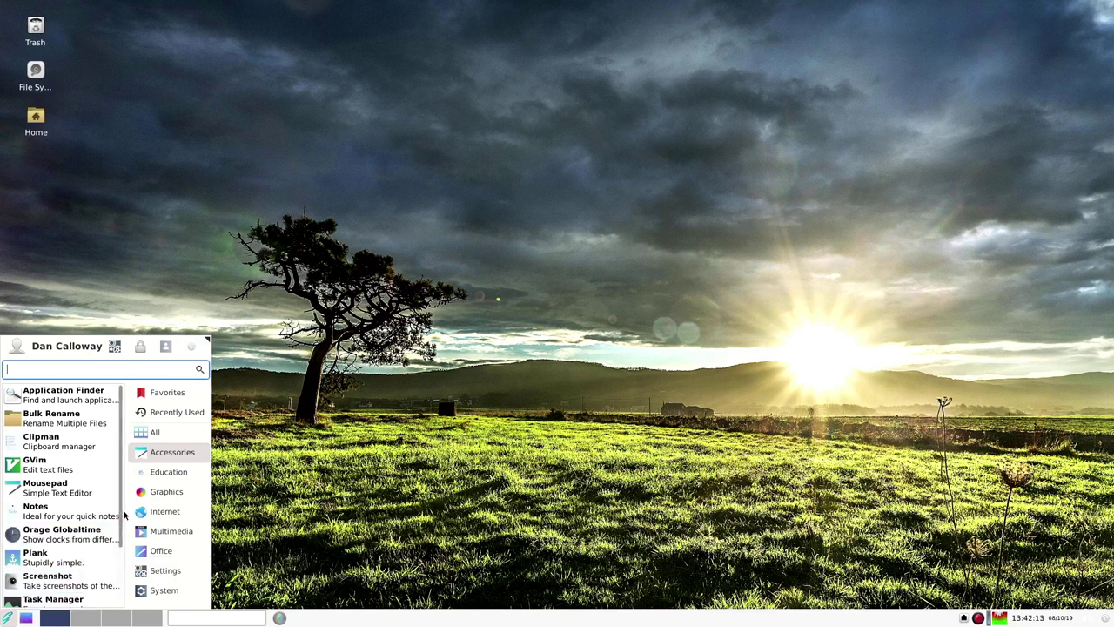
pyautogui.moveTo(122, 514); pyautogui.dragTo(122, 583)
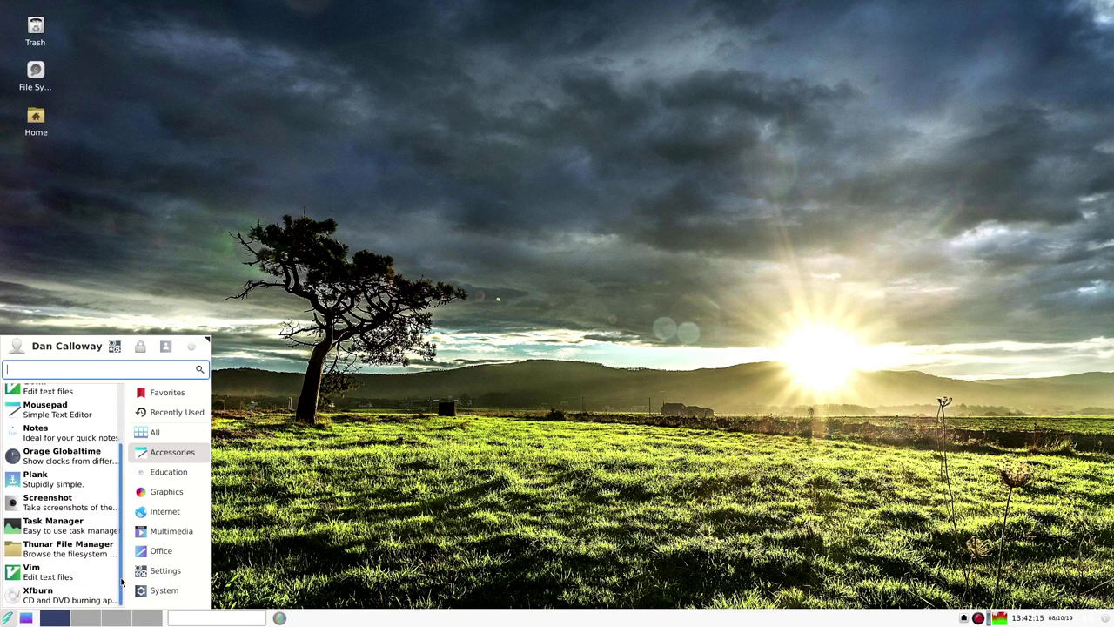
pyautogui.click(87, 550)
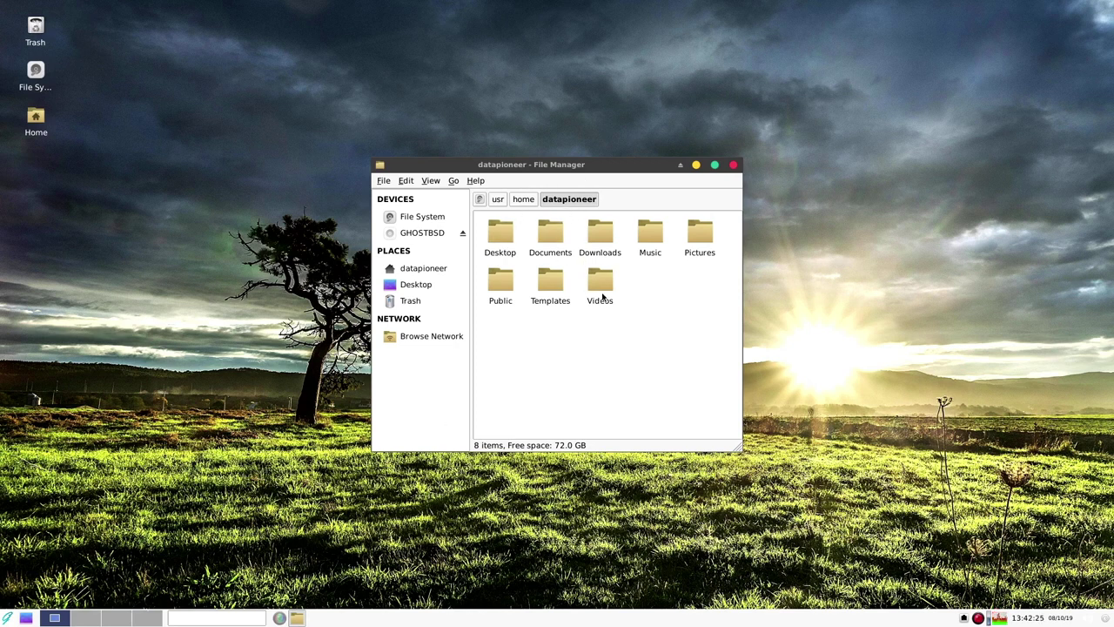
pyautogui.click(701, 242)
pyautogui.doubleClick(700, 241)
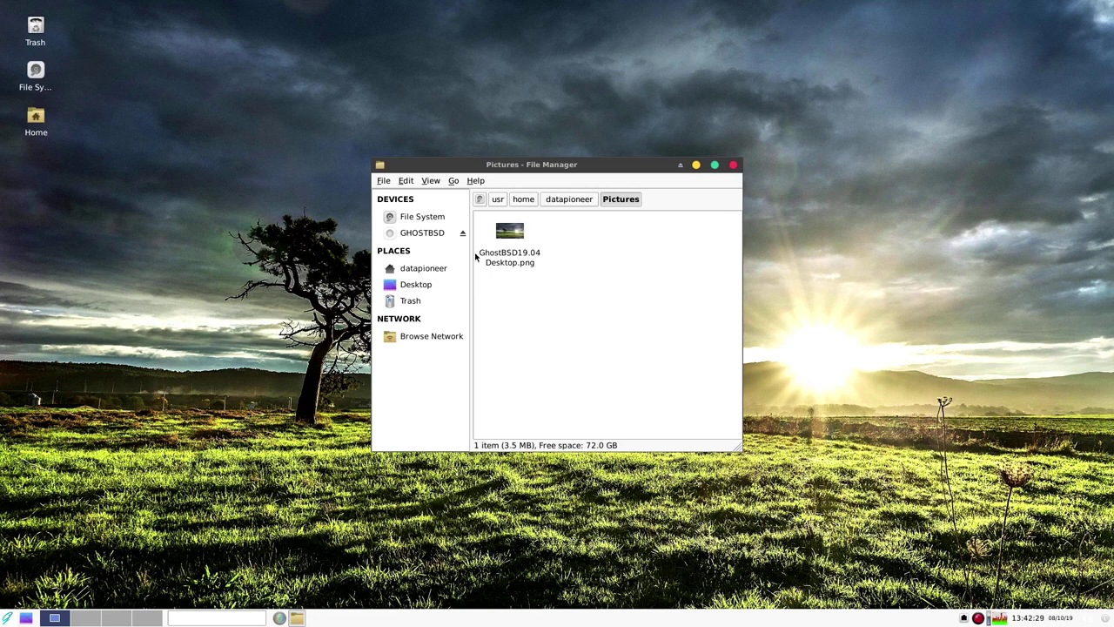
# Step: View GhostBSD19.04Desktop.png in Shotwell Viewer, and close both the viewer and the file manager
pyautogui.rightClick(504, 234)
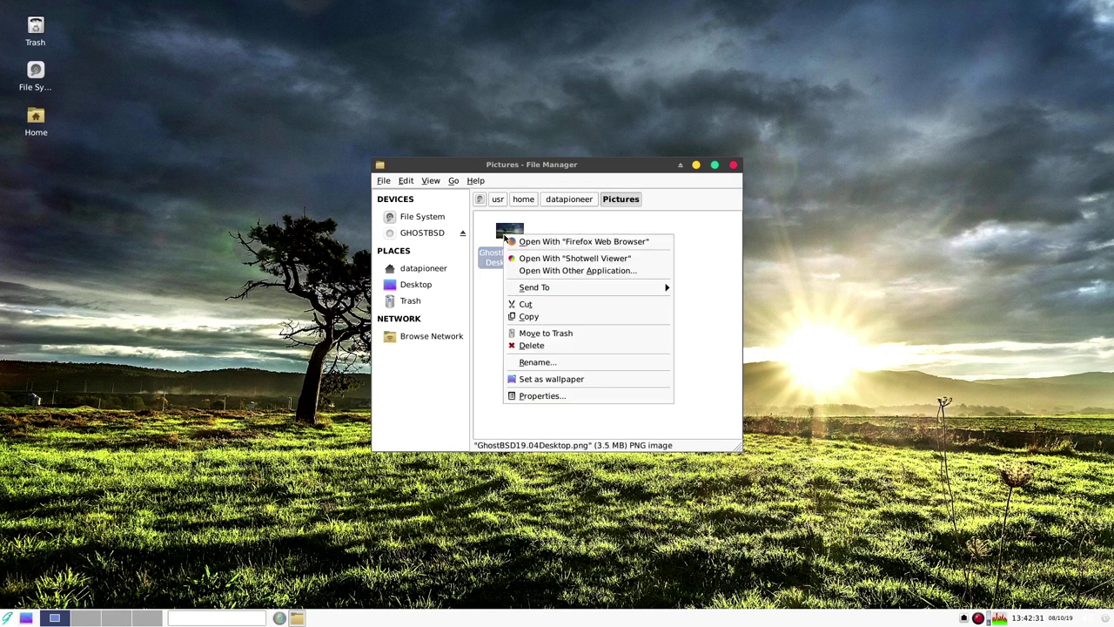
pyautogui.click(541, 260)
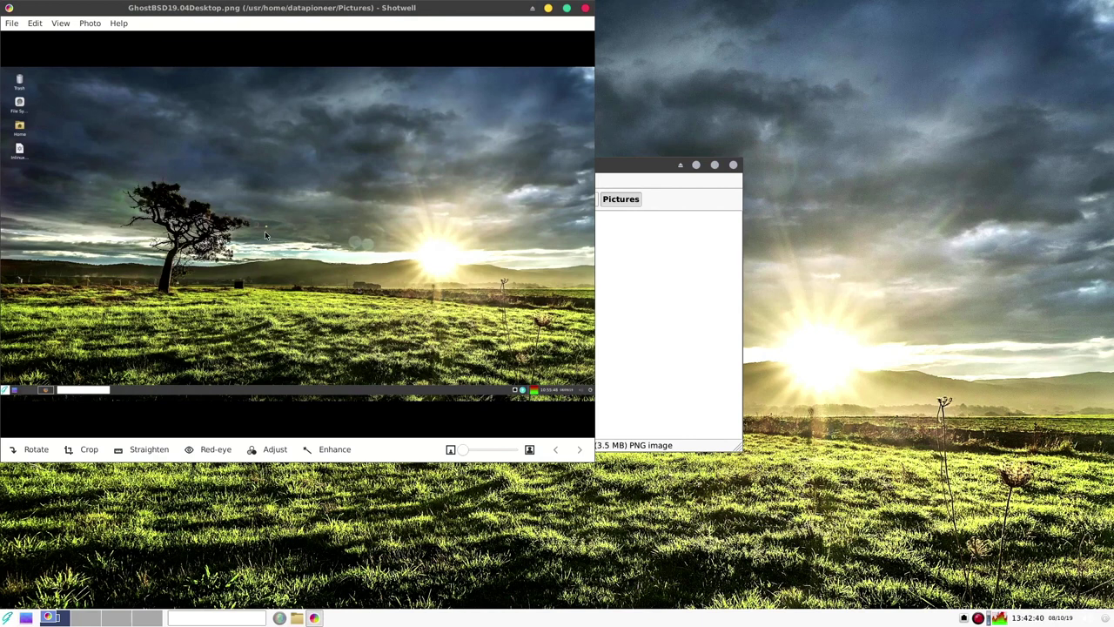
pyautogui.click(585, 8)
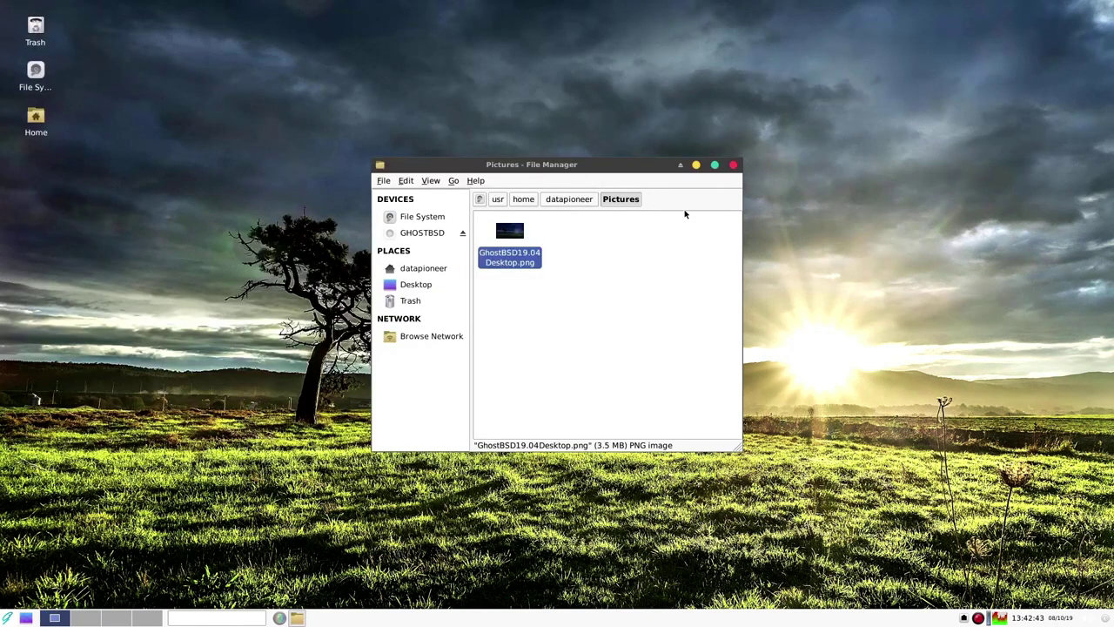
pyautogui.click(733, 164)
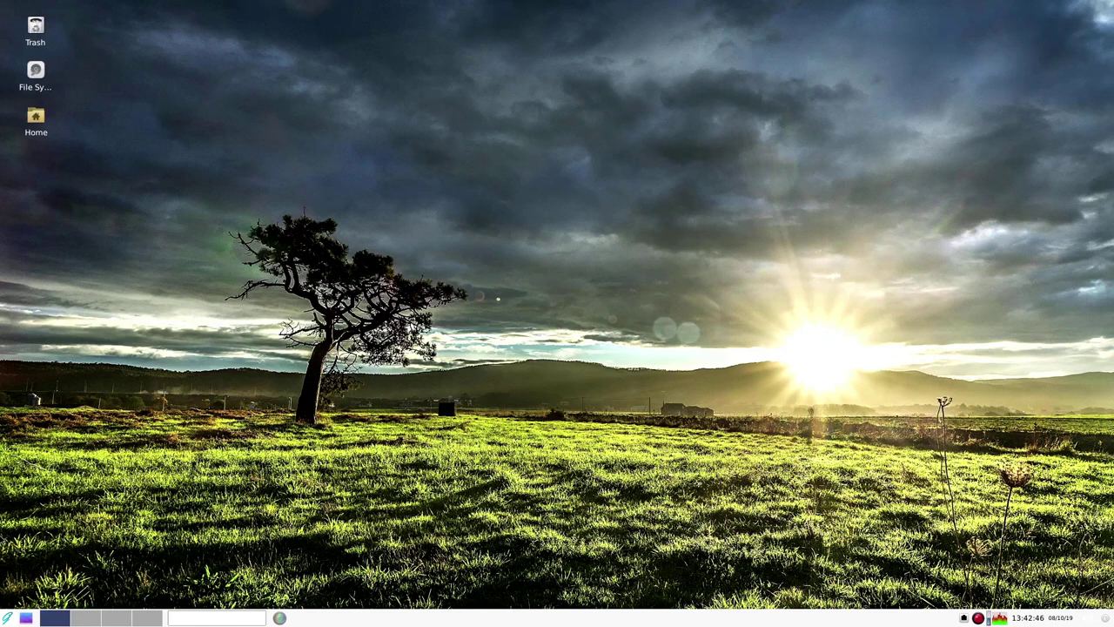
# Step: Examine the installed applications in the Accessories, Education, Graphics and Internet categories
pyautogui.click(6, 618)
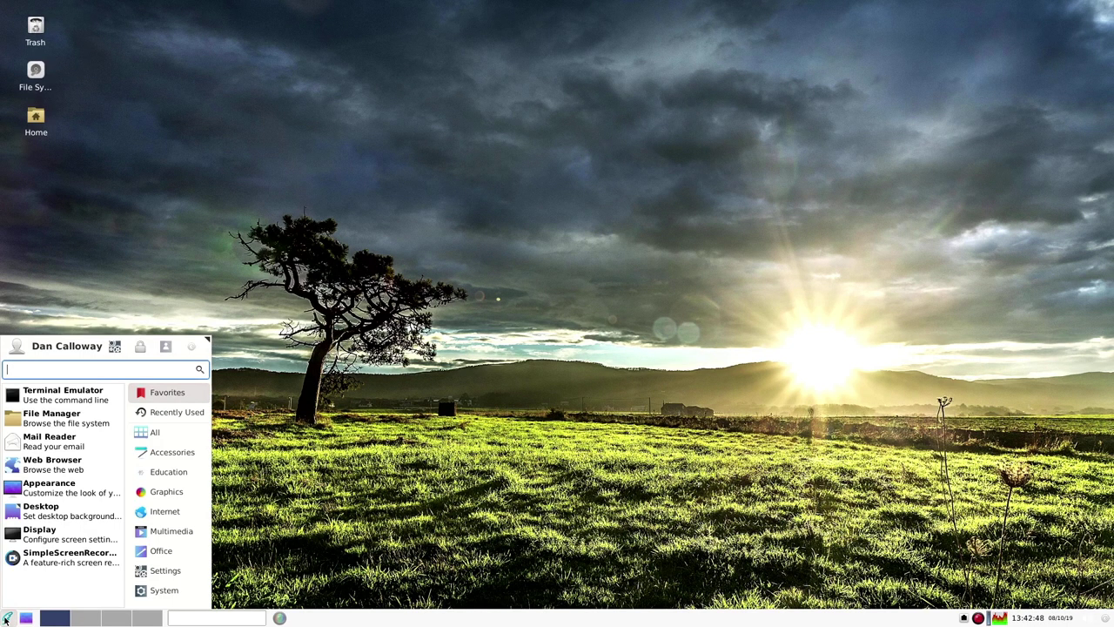
pyautogui.click(173, 455)
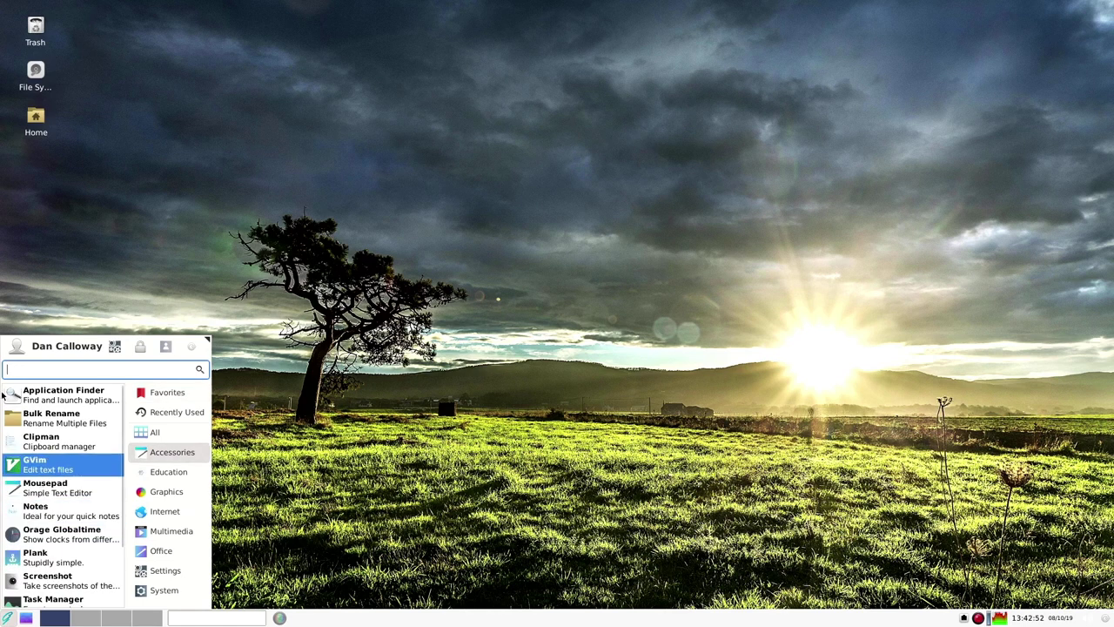
pyautogui.scroll(-3, 45, 509)
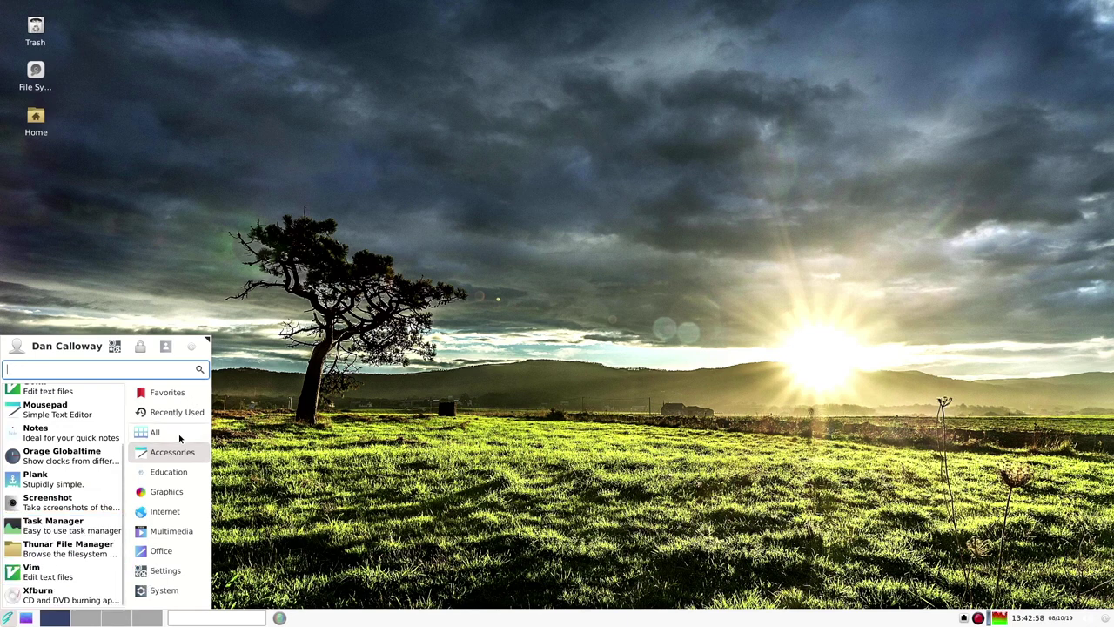
pyautogui.click(169, 476)
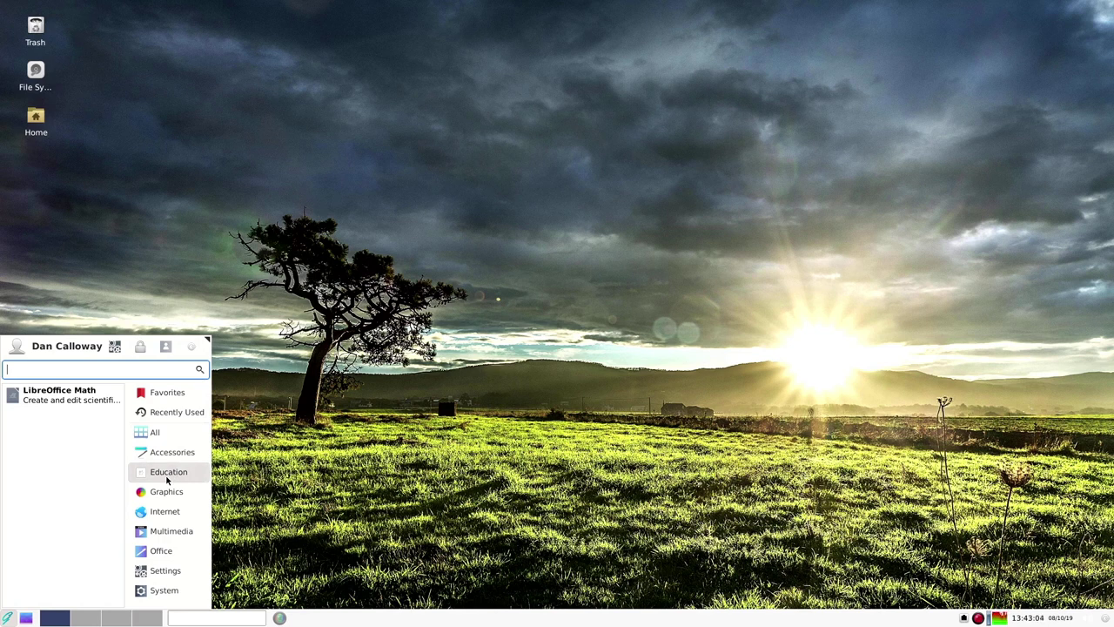
pyautogui.click(169, 497)
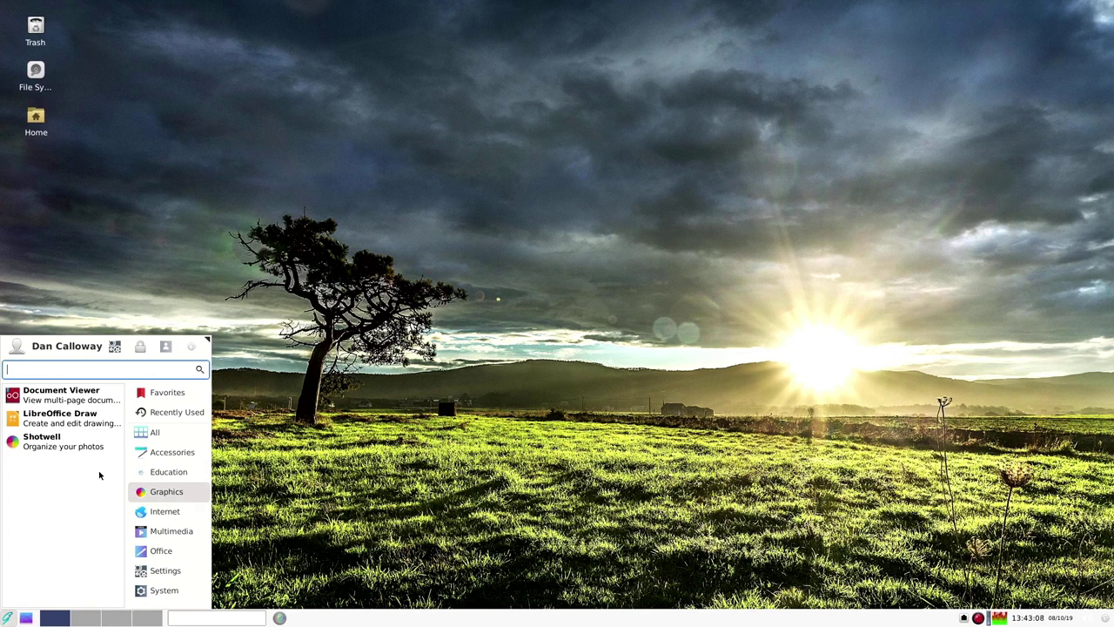
pyautogui.click(156, 514)
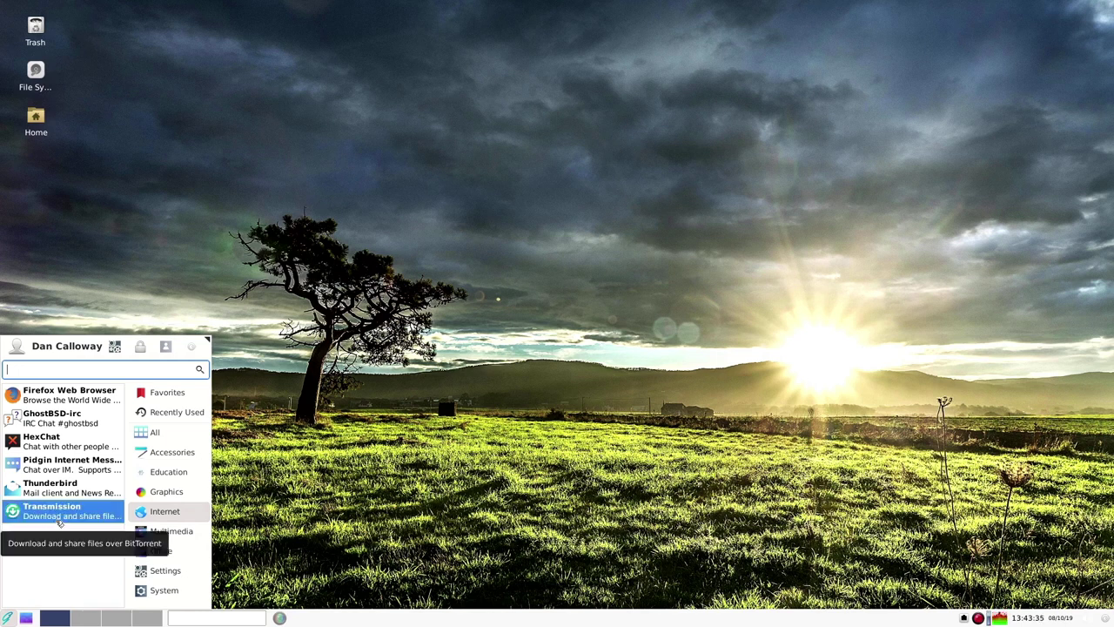
# Step: Launch Firefox Web Browser with a new session, check its version in the About information, and quit it
pyautogui.click(111, 390)
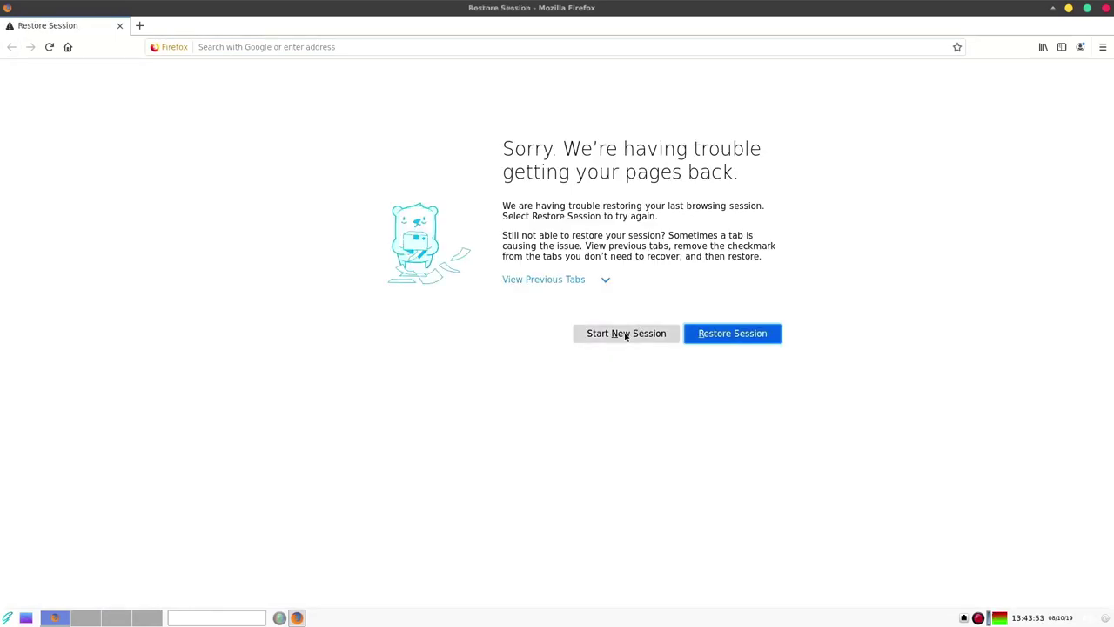
pyautogui.click(626, 335)
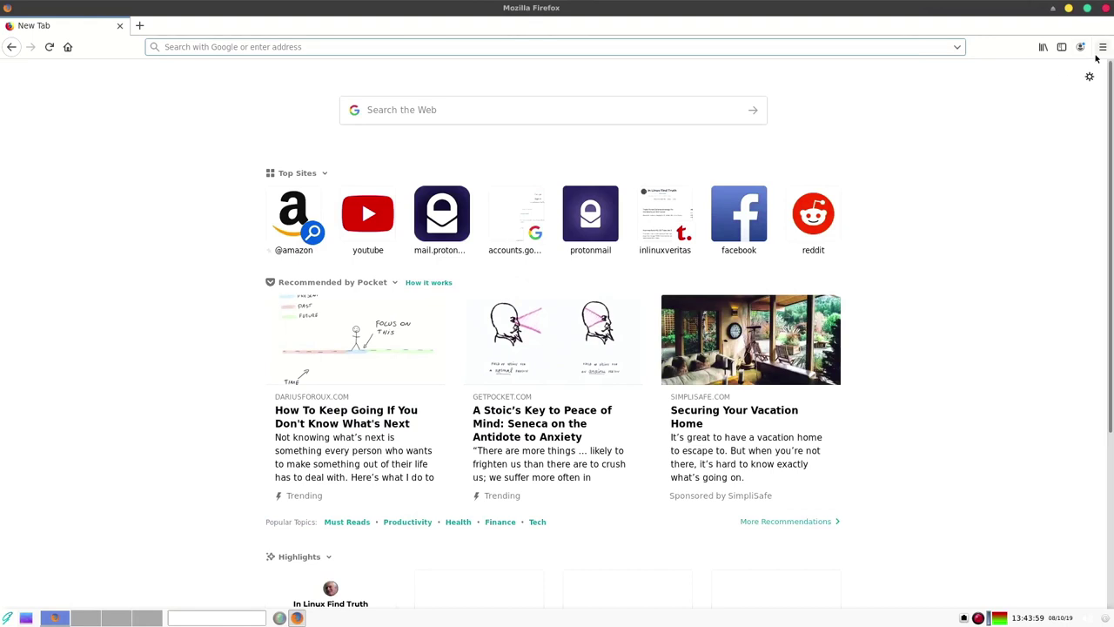
pyautogui.click(1103, 47)
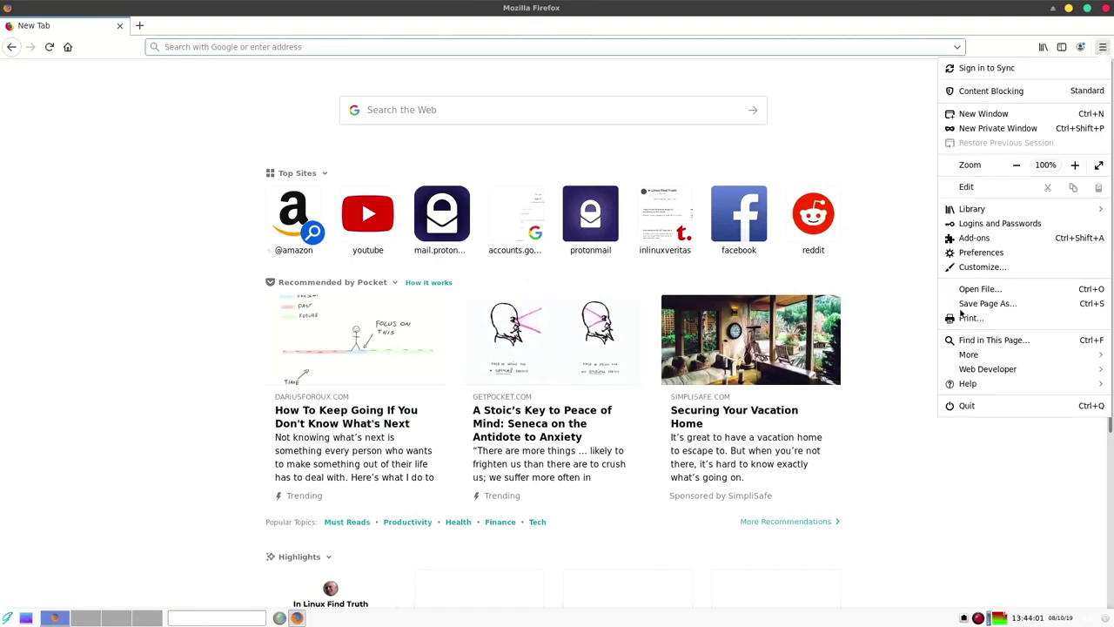
pyautogui.click(972, 384)
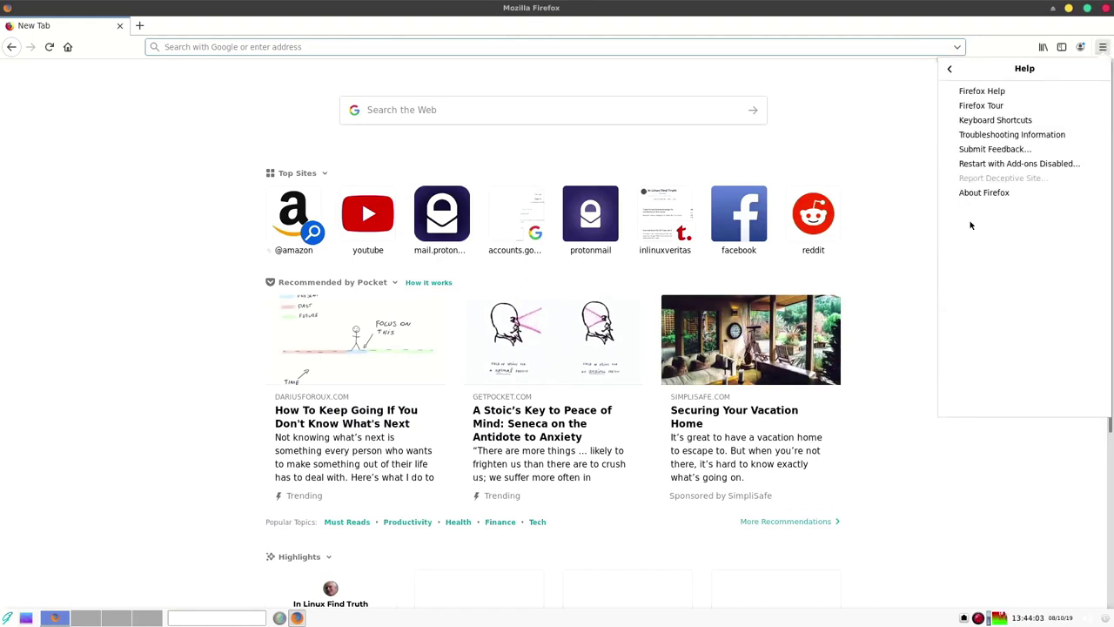
pyautogui.click(984, 192)
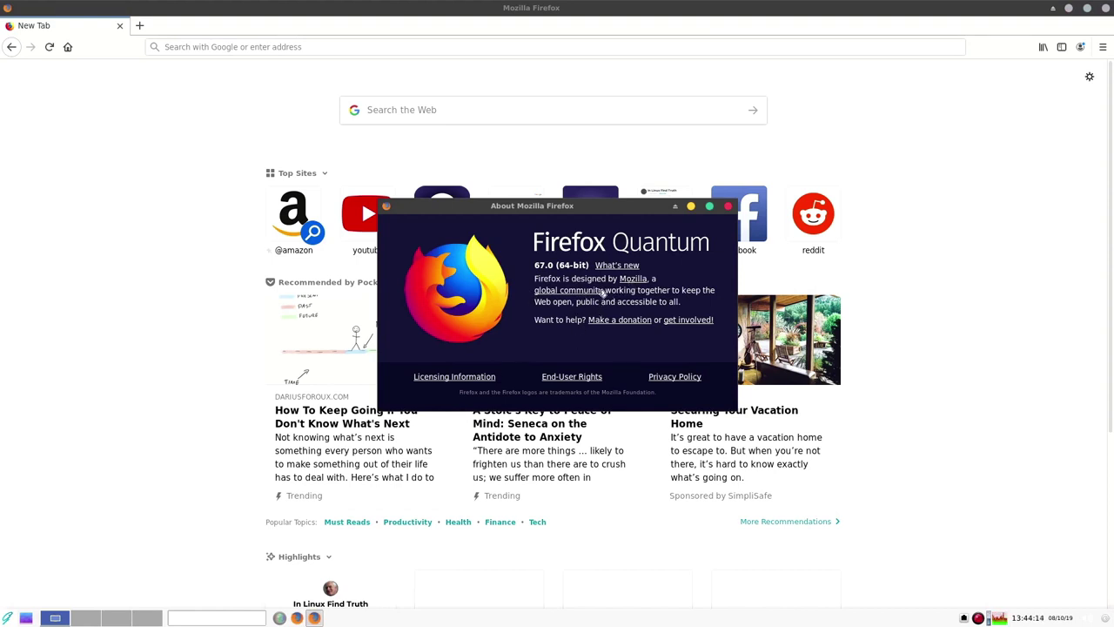
pyautogui.click(729, 207)
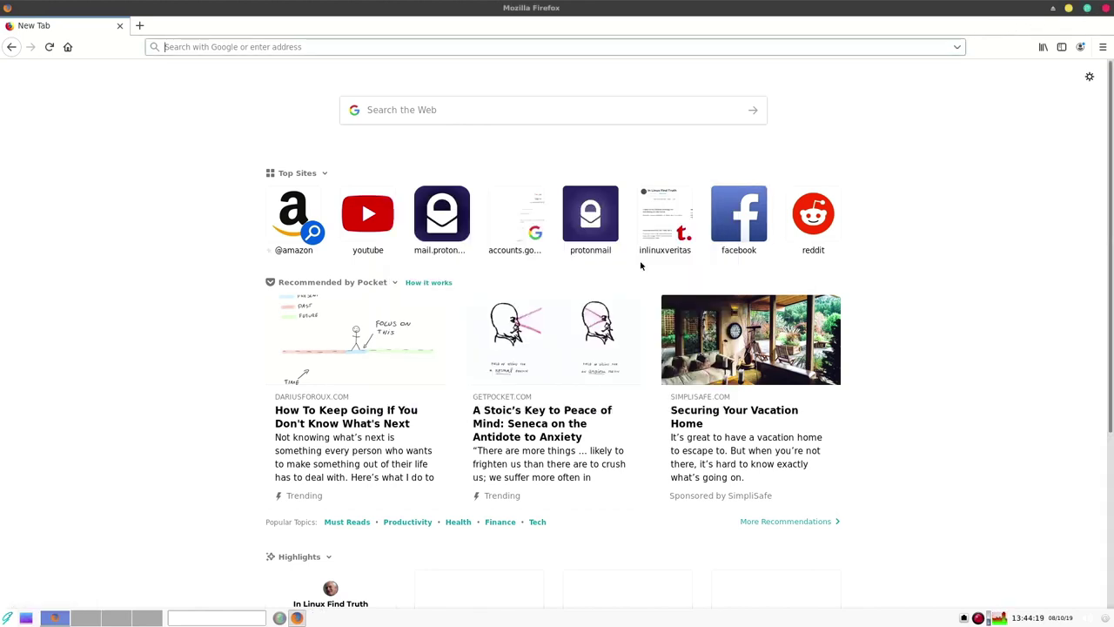
pyautogui.hotkey('ctrl', 'q')
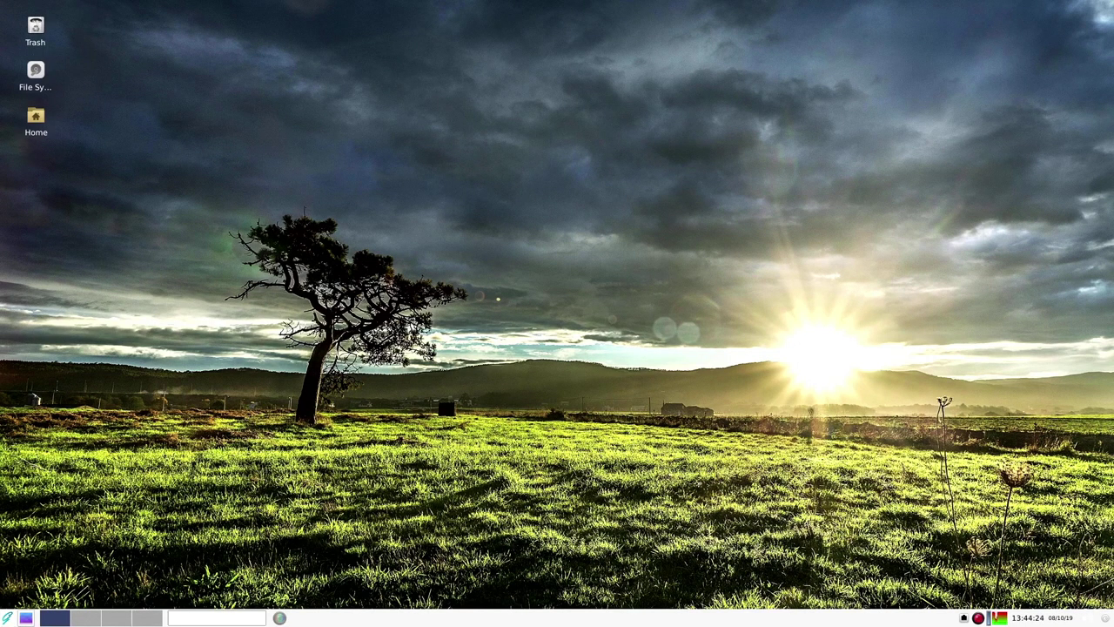
# Step: Review the Internet applications again and examine those in the Multimedia category
pyautogui.click(7, 617)
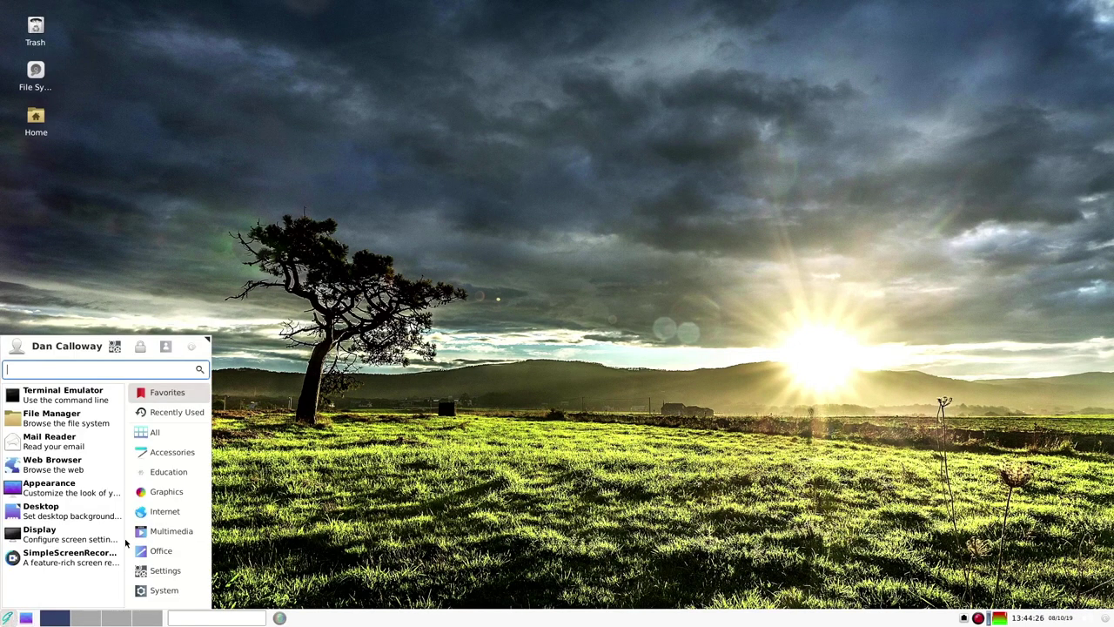
pyautogui.click(166, 514)
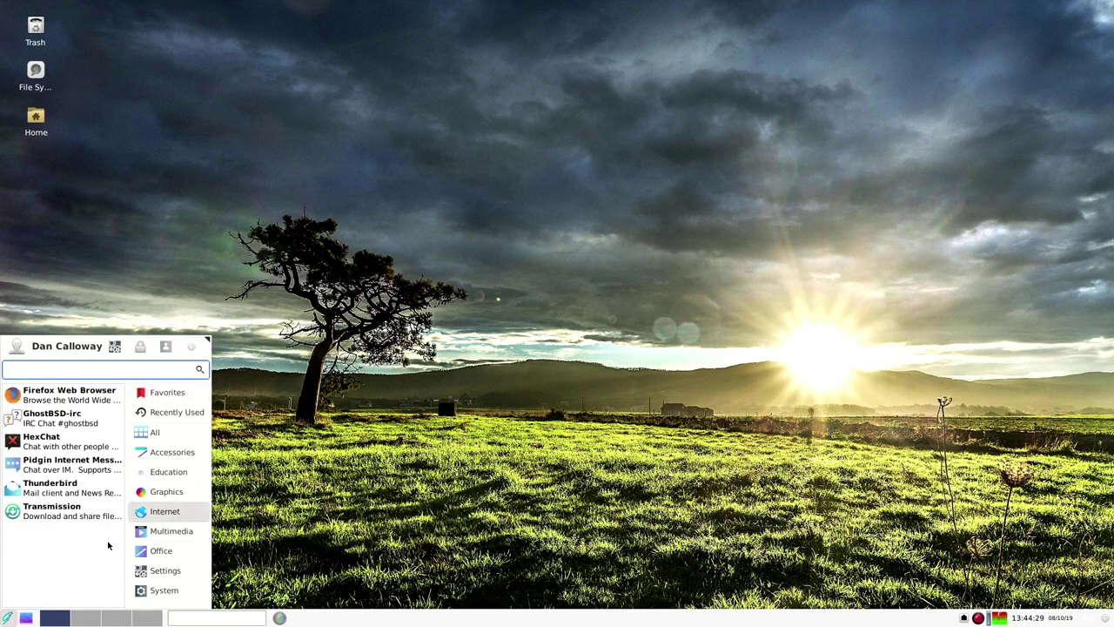
pyautogui.click(166, 533)
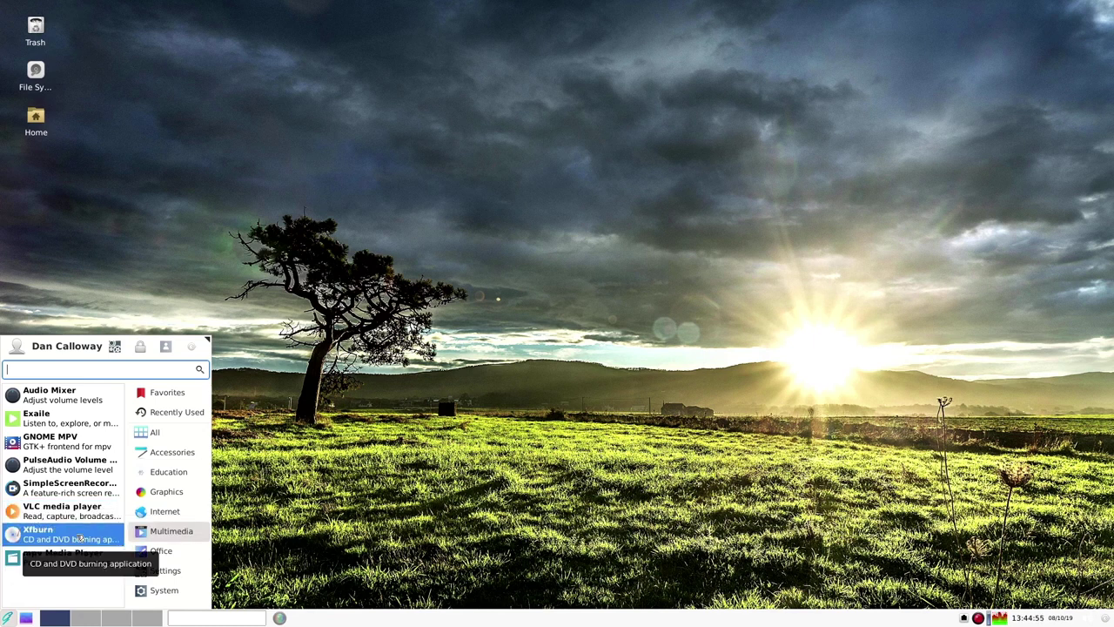
# Step: Examine the full list of installed applications in the Office category
pyautogui.click(160, 552)
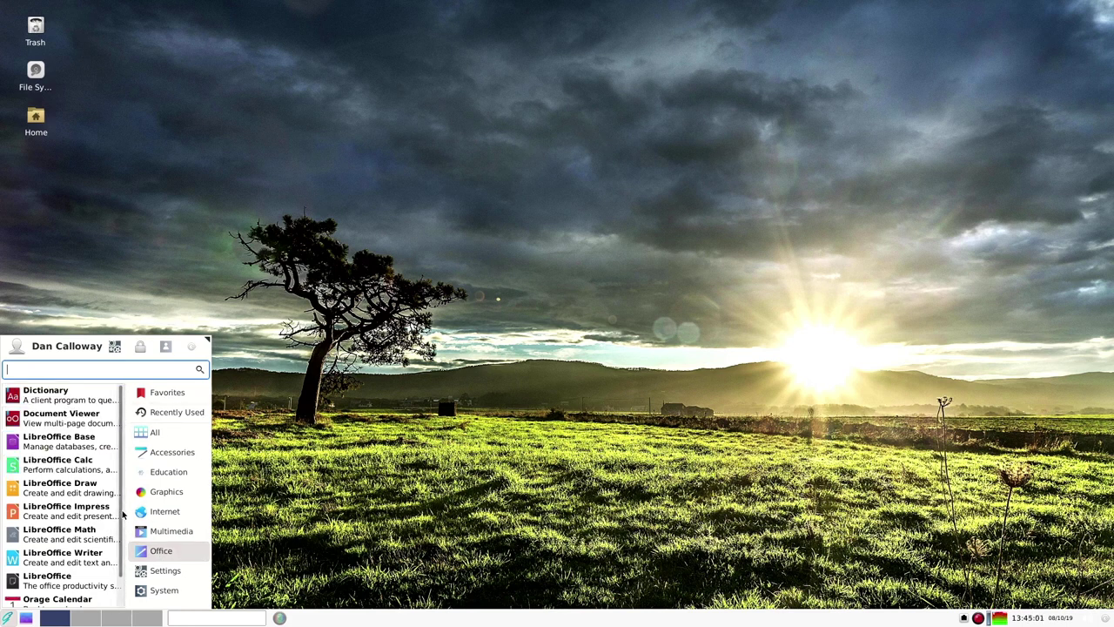
pyautogui.scroll(-1, 120, 518)
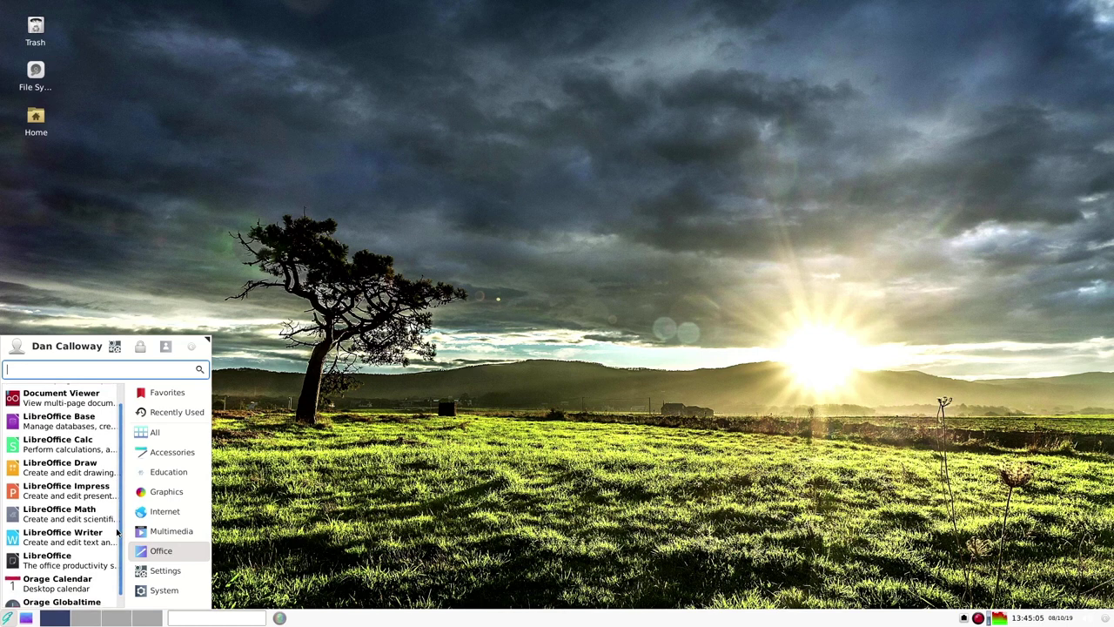
pyautogui.scroll(-1, 118, 532)
pyautogui.scroll(-1, 117, 532)
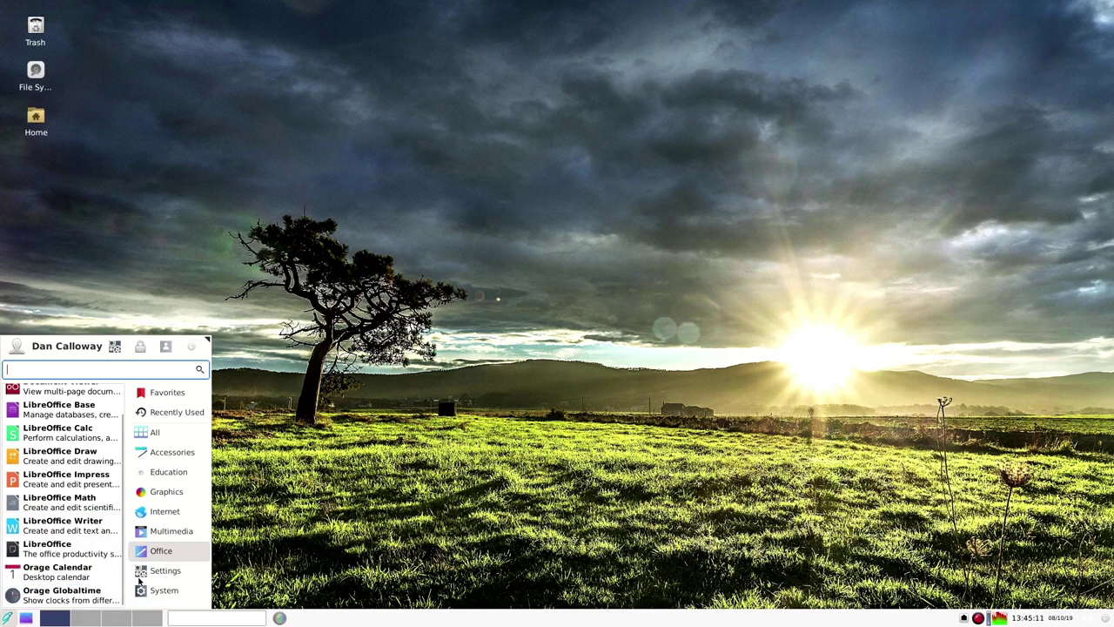
# Step: Try the Xfce-b5 style in the Appearance settings, apply Vimix-Dark instead, and close the dialog
pyautogui.click(152, 572)
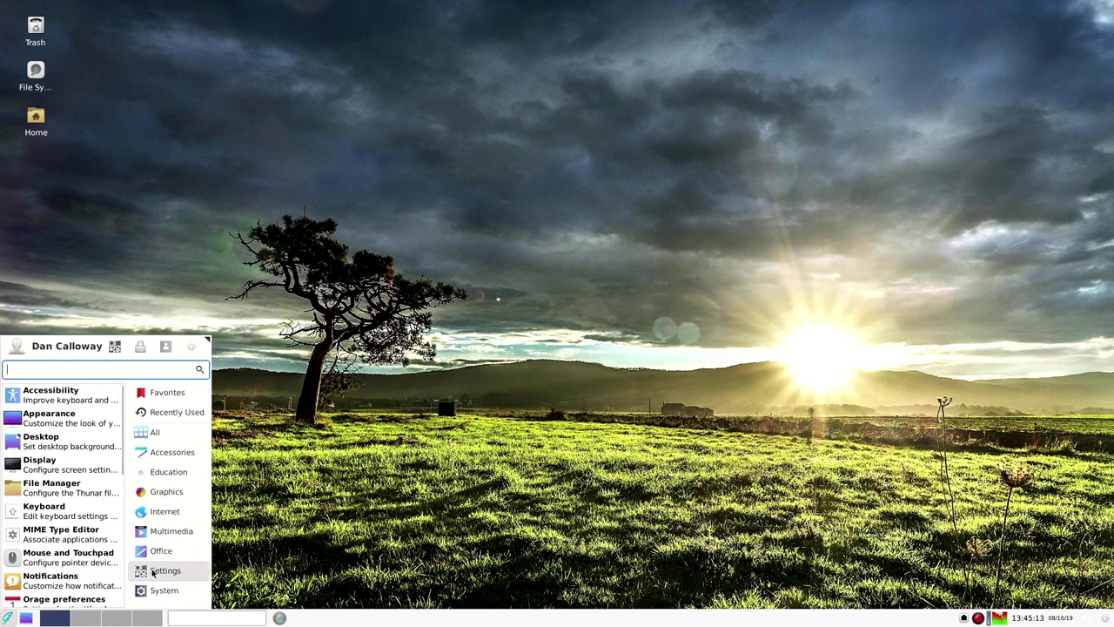
pyautogui.click(71, 418)
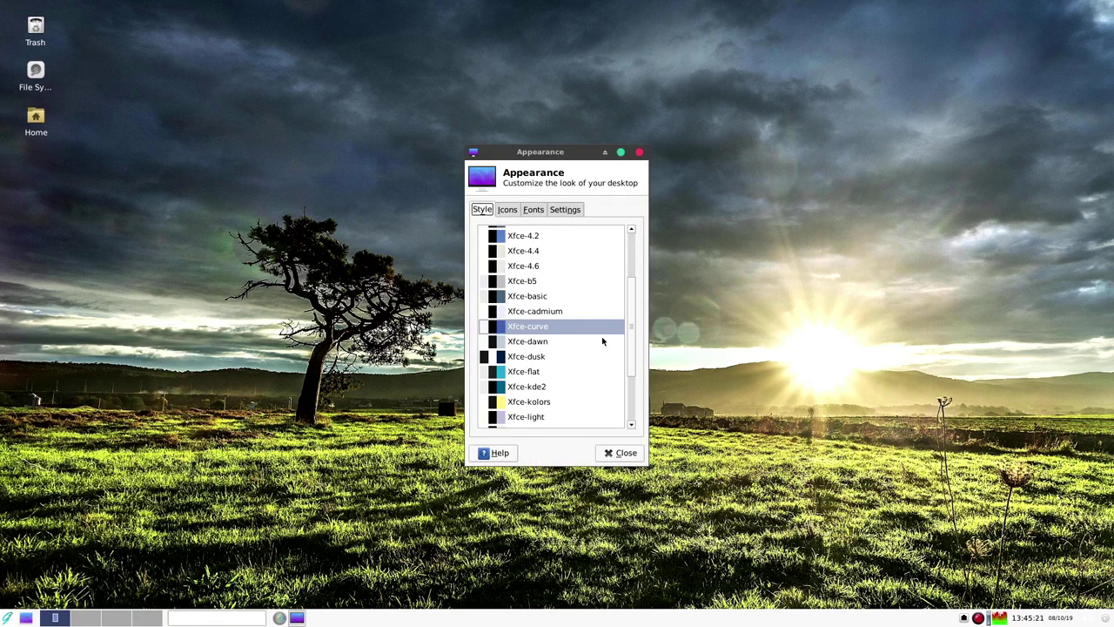
pyautogui.click(565, 286)
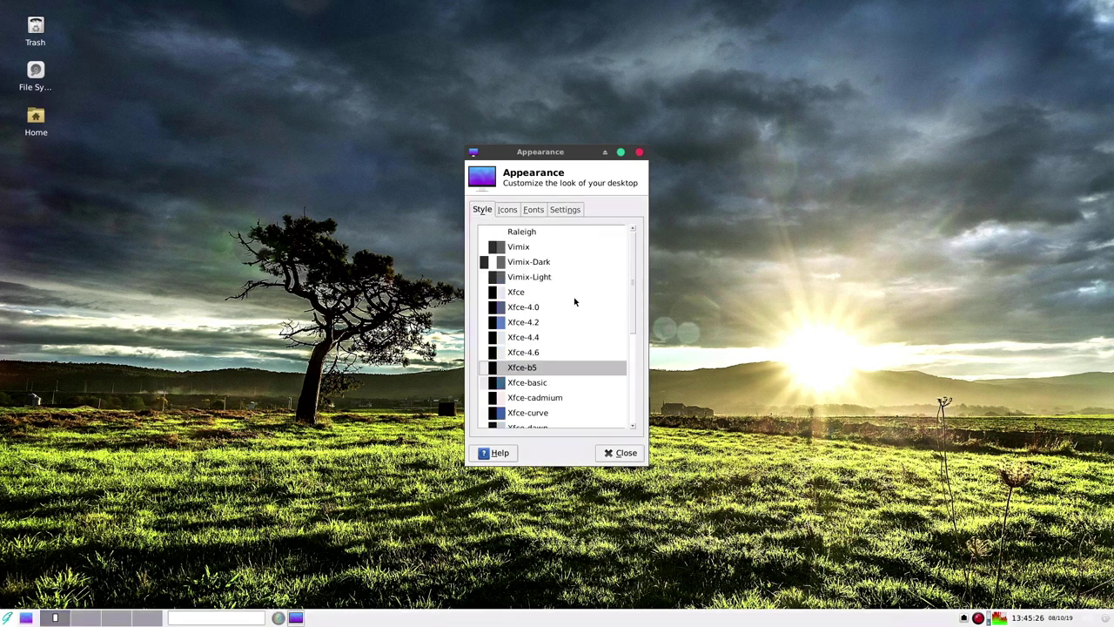
pyautogui.click(541, 267)
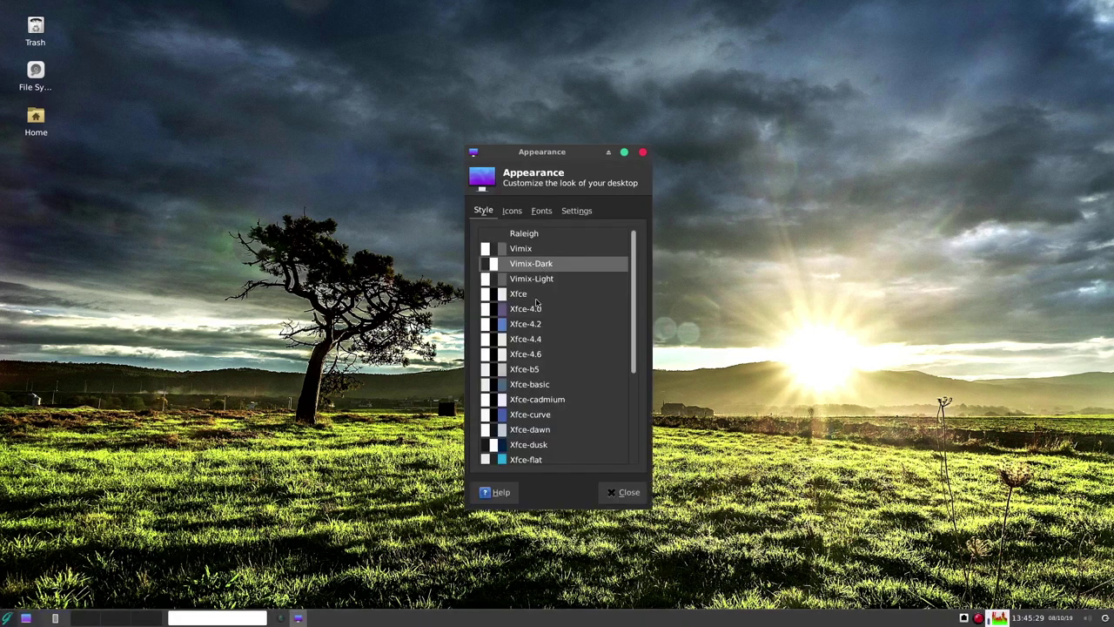
pyautogui.click(623, 492)
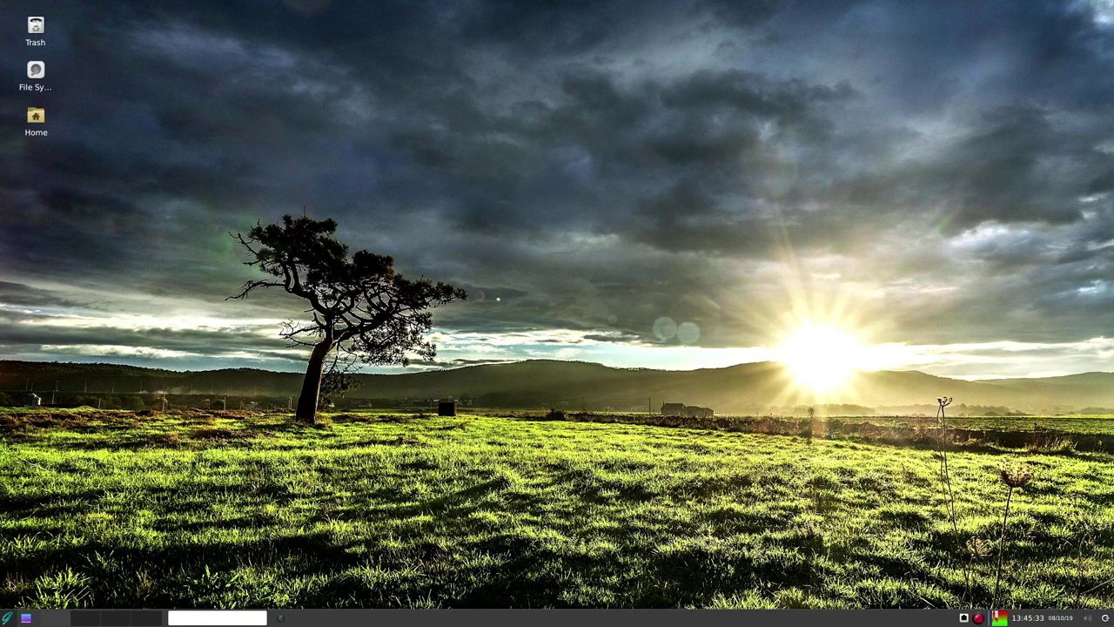
# Step: Review the applications in the Multimedia and Office categories again
pyautogui.click(7, 617)
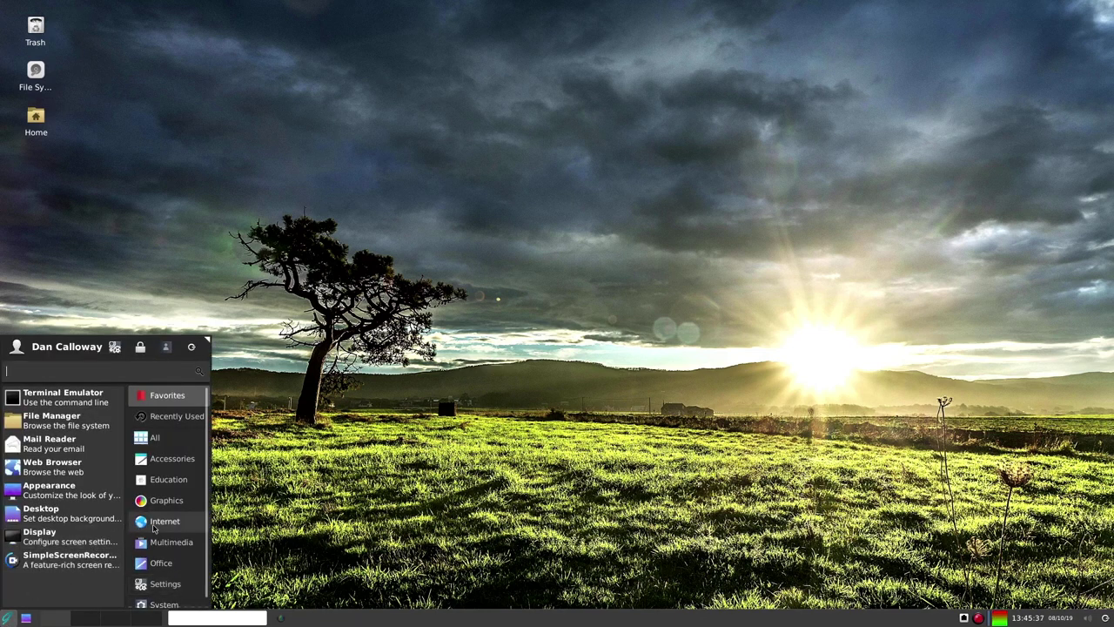
pyautogui.click(167, 546)
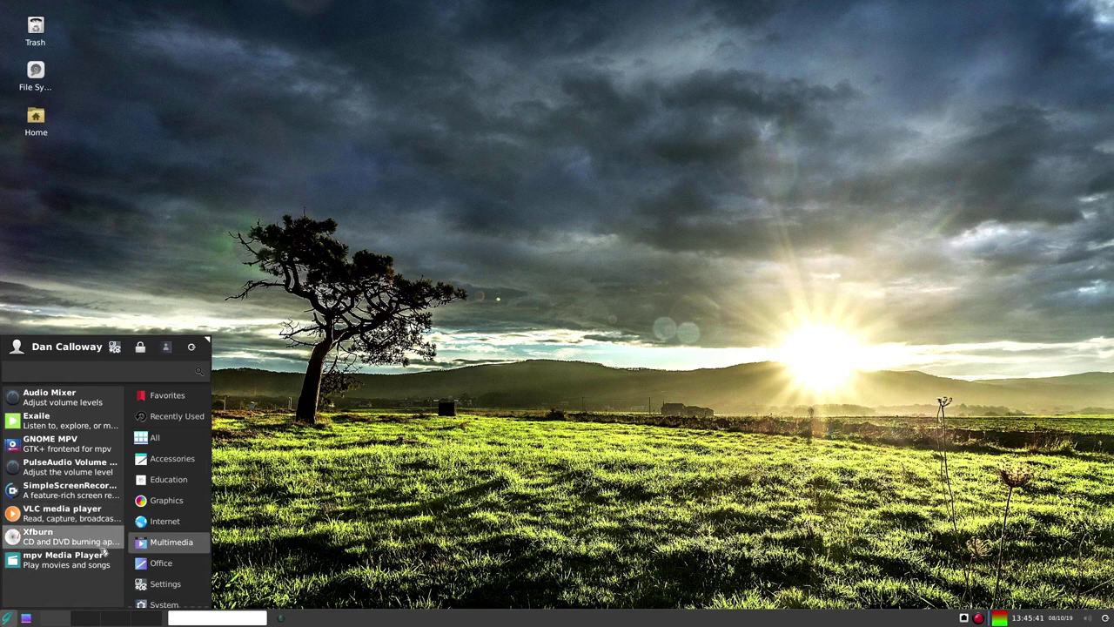
pyautogui.click(159, 566)
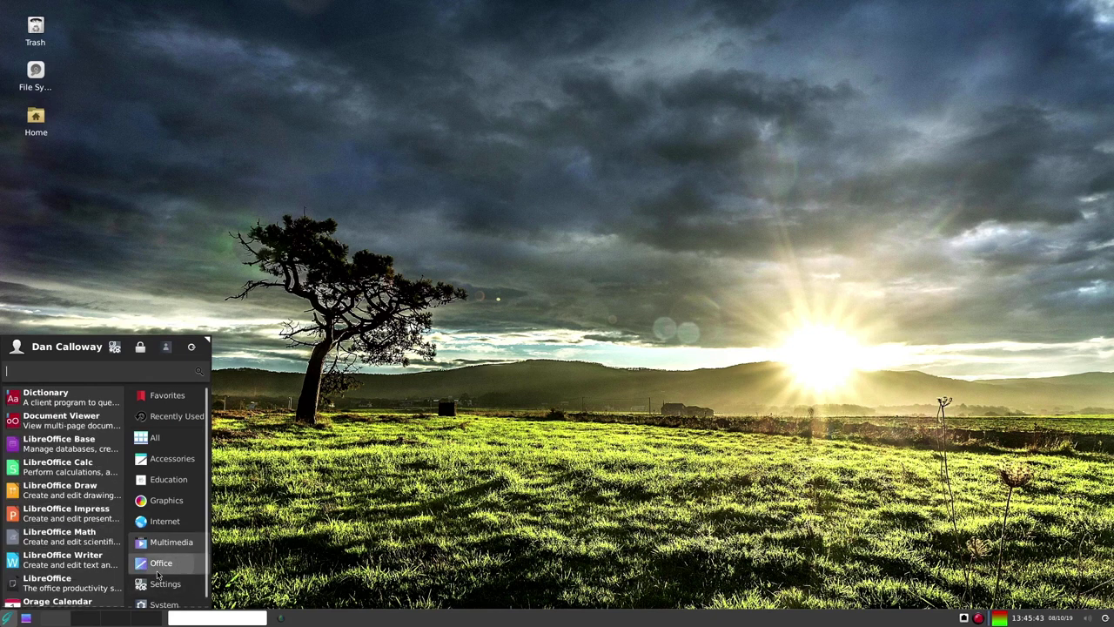
pyautogui.scroll(-1, 80, 583)
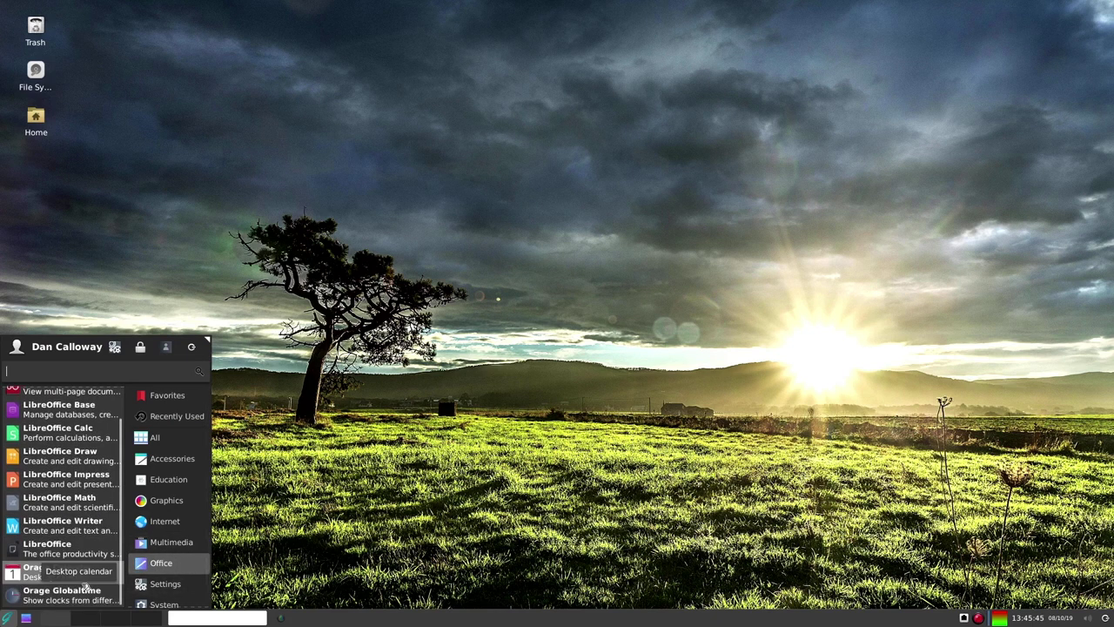
# Step: Browse the available wallpapers and wallpaper folder choices in the Desktop settings, and close the dialog without changing the background
pyautogui.click(157, 583)
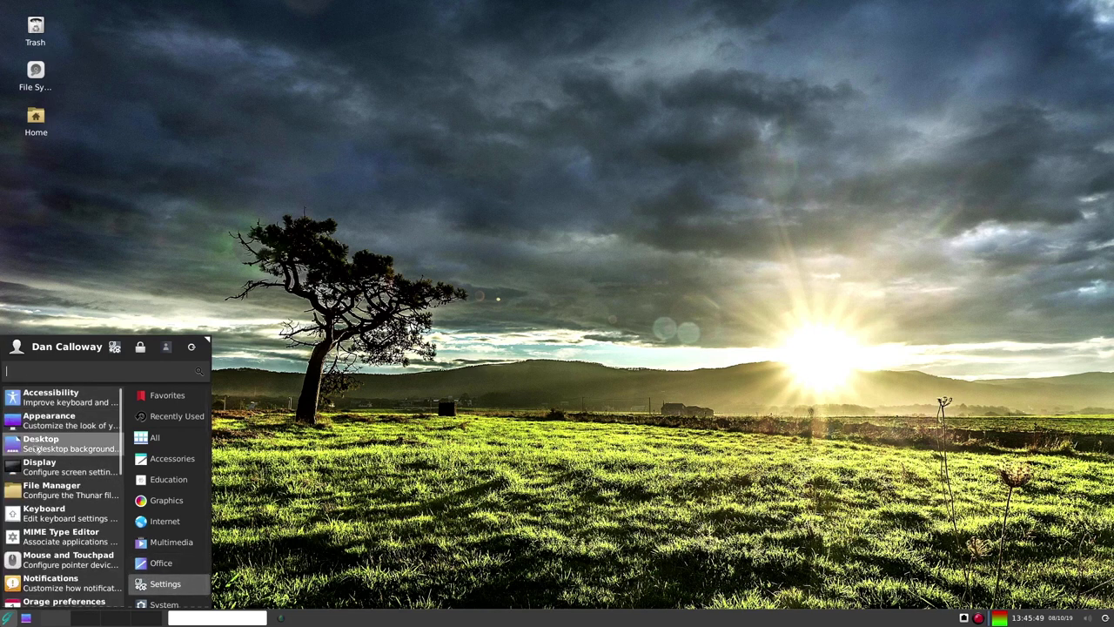
pyautogui.click(45, 444)
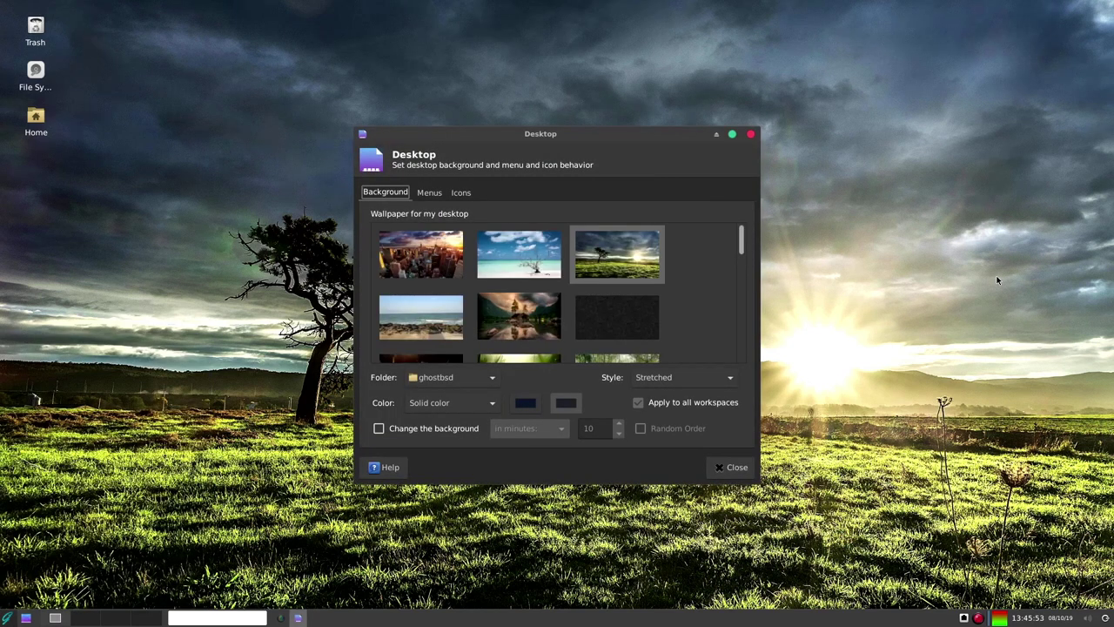
pyautogui.scroll(-5, 613, 287)
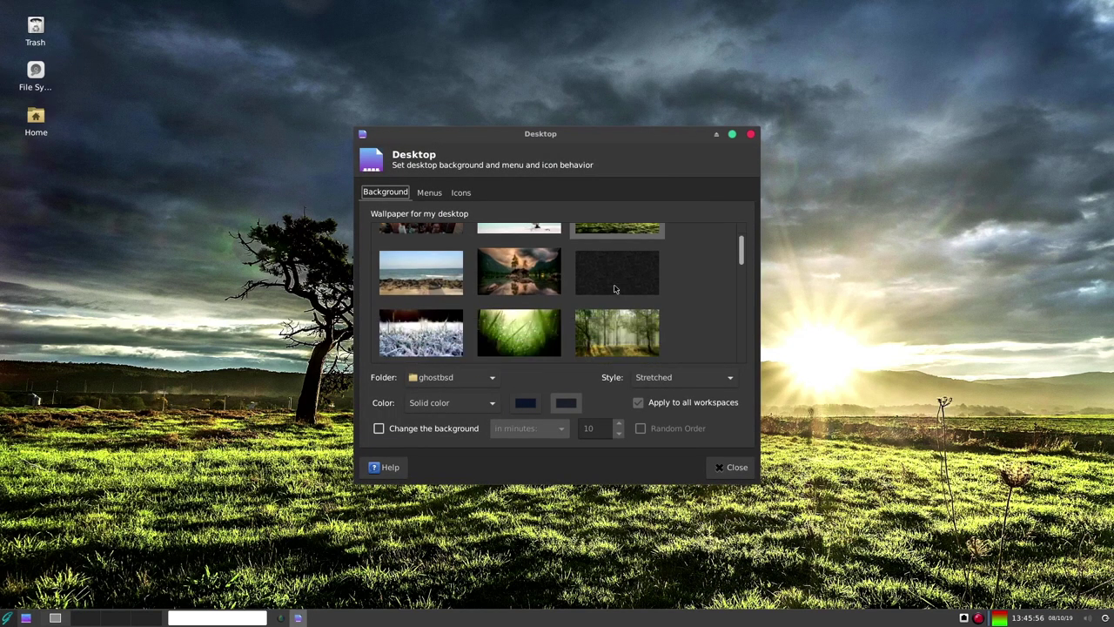
pyautogui.scroll(-4, 614, 287)
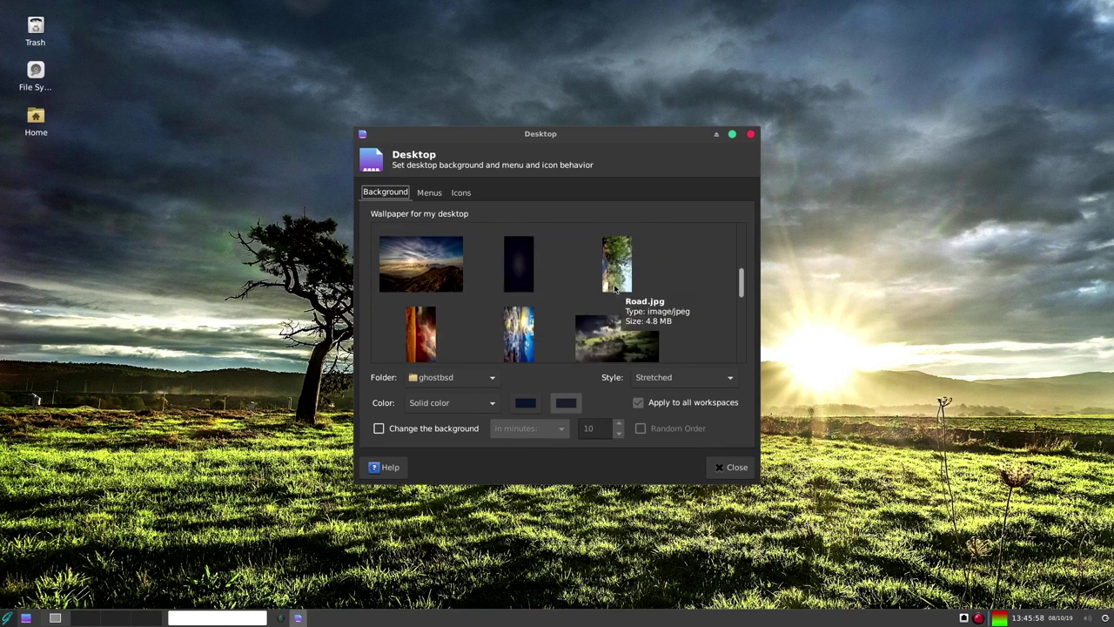
pyautogui.scroll(-1, 614, 289)
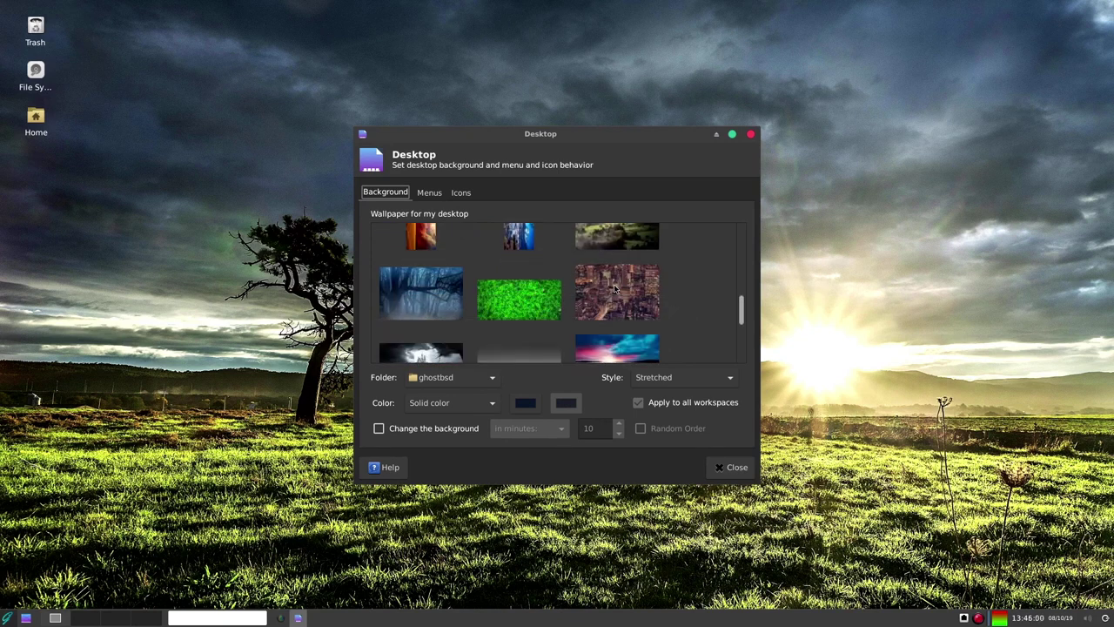
pyautogui.scroll(-3, 614, 289)
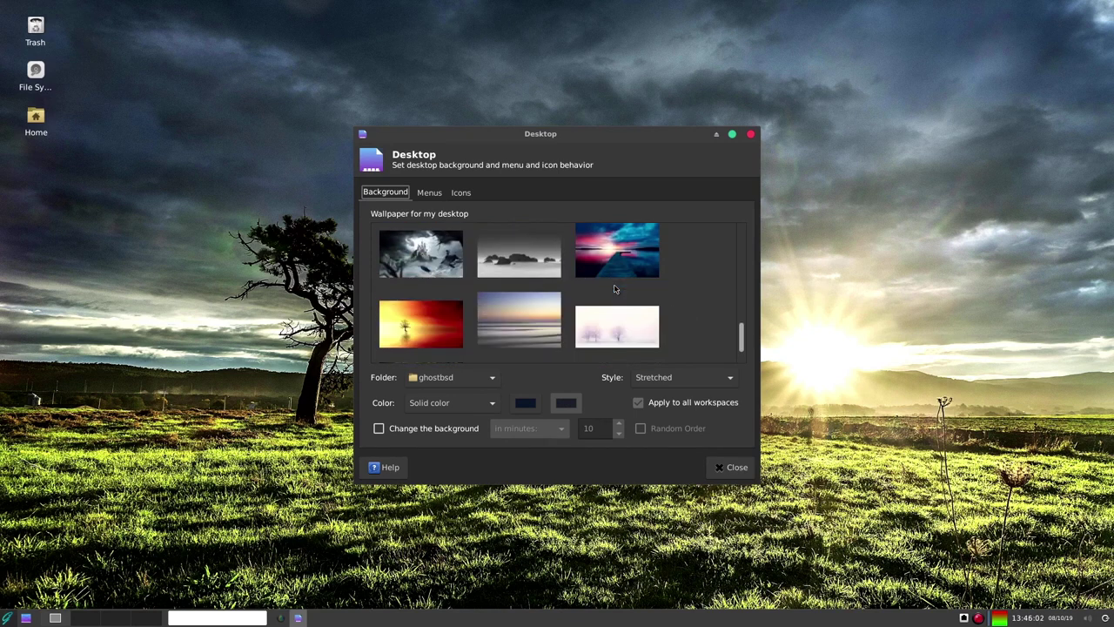
pyautogui.scroll(7, 614, 289)
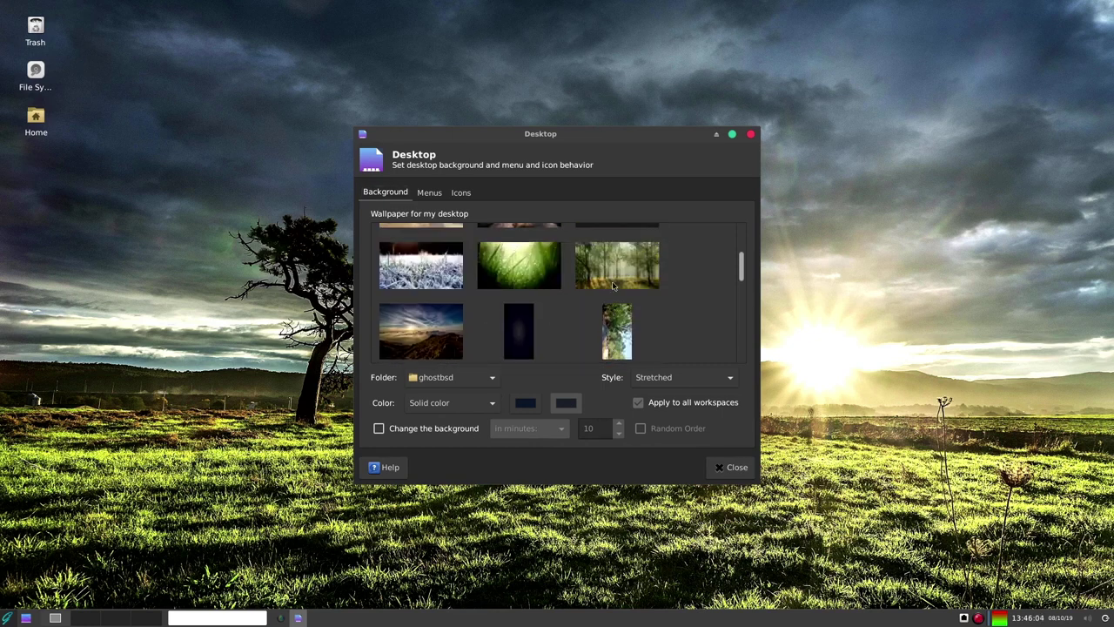
pyautogui.scroll(6, 614, 287)
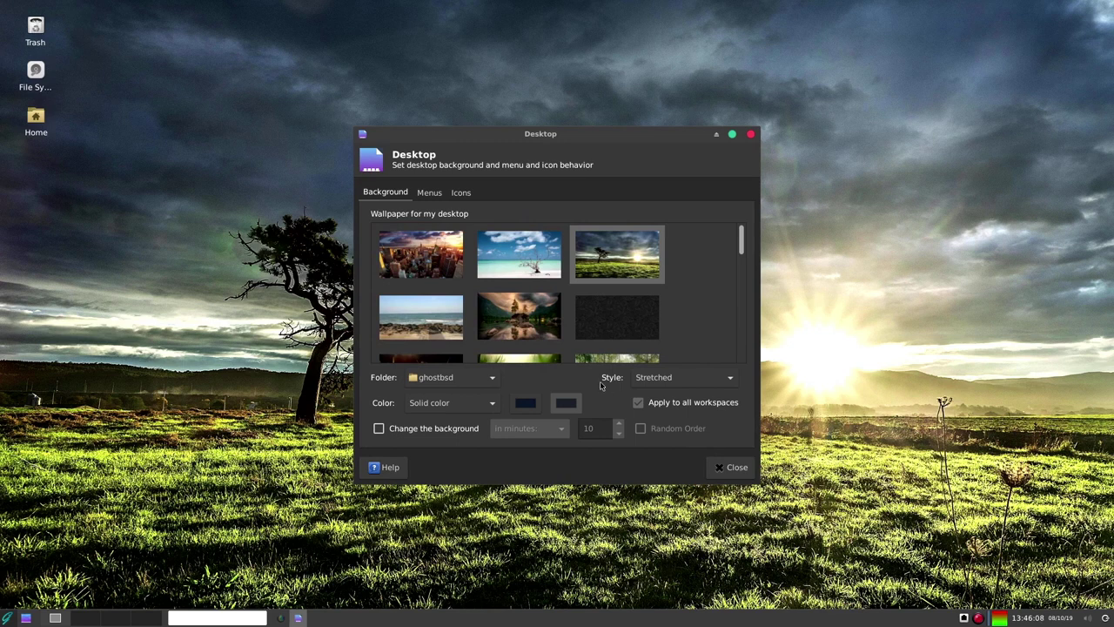
pyautogui.scroll(-6, 590, 278)
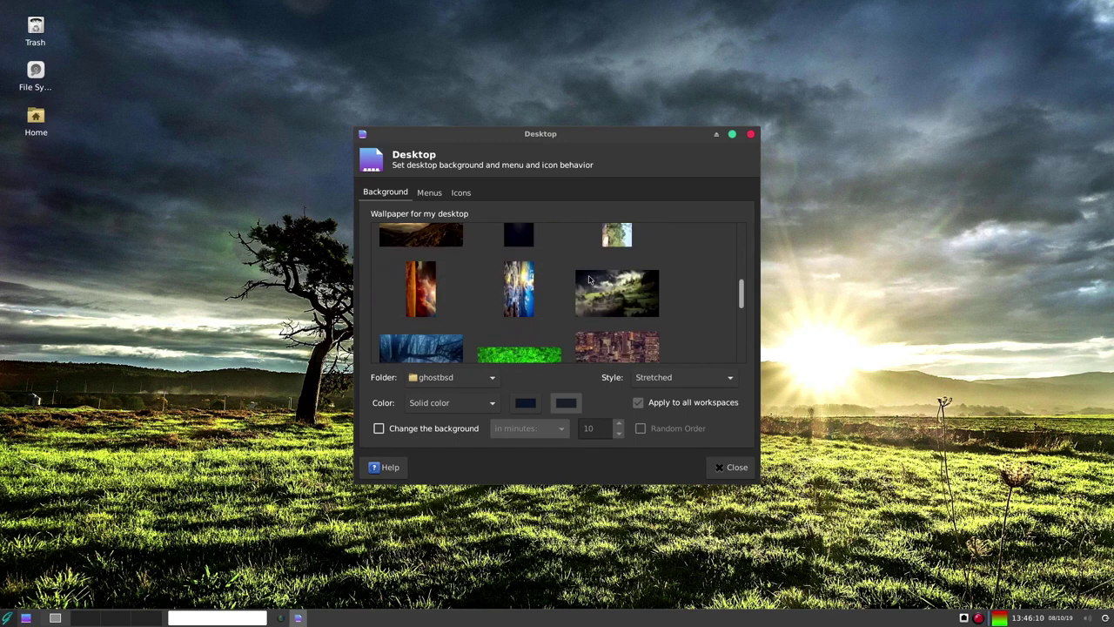
pyautogui.click(495, 381)
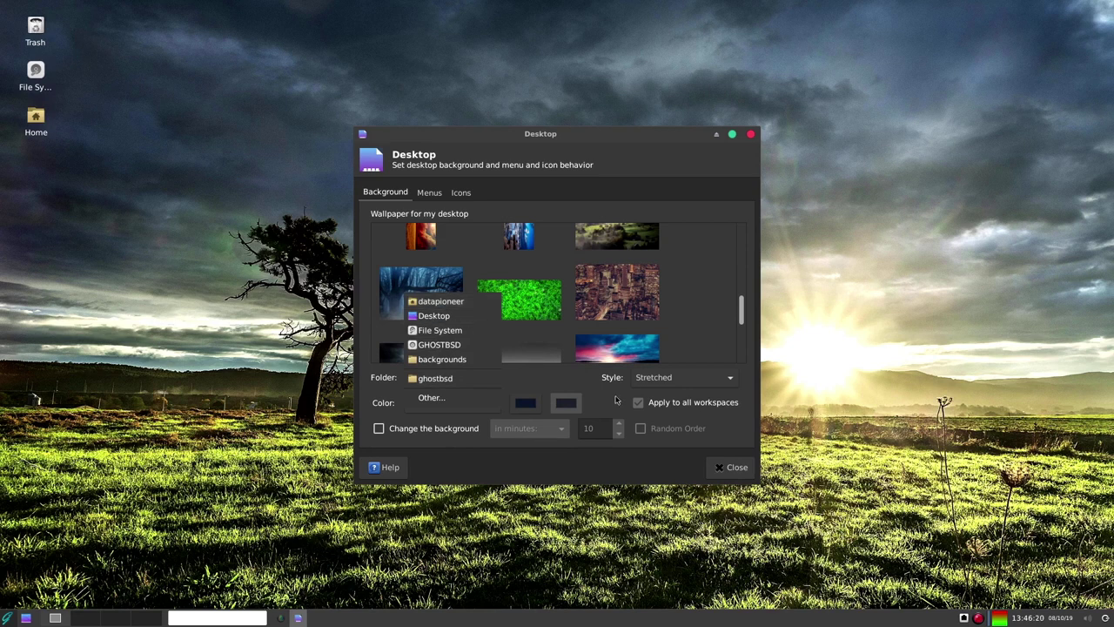
pyautogui.click(731, 471)
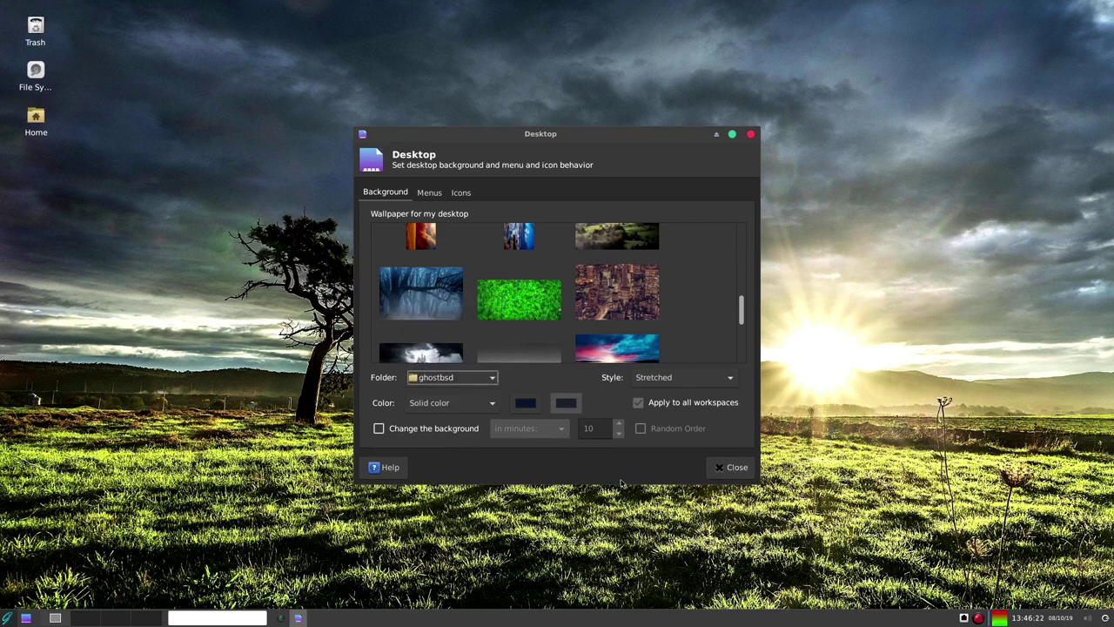
pyautogui.click(740, 469)
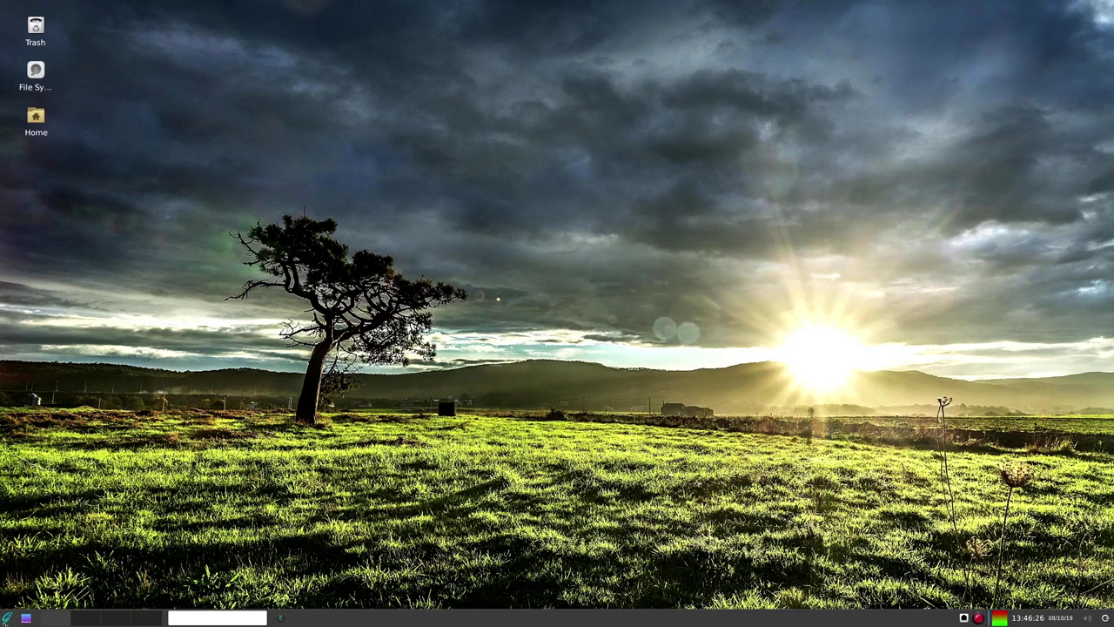
# Step: Examine the whole list of configuration tools in the Settings category, down to Xfce Terminal
pyautogui.click(8, 618)
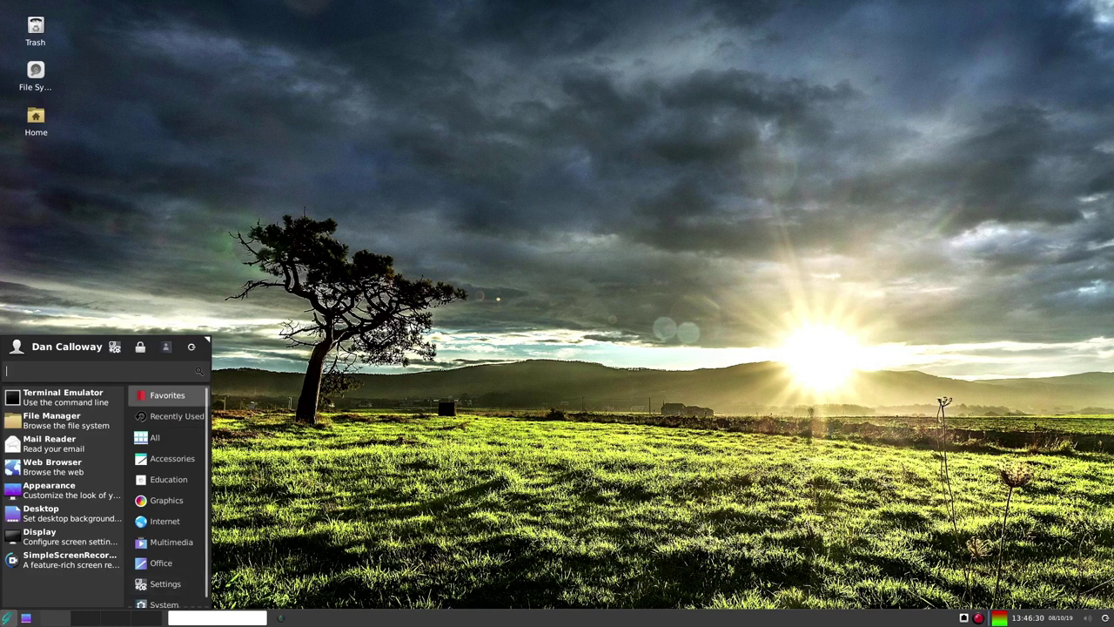
pyautogui.click(164, 583)
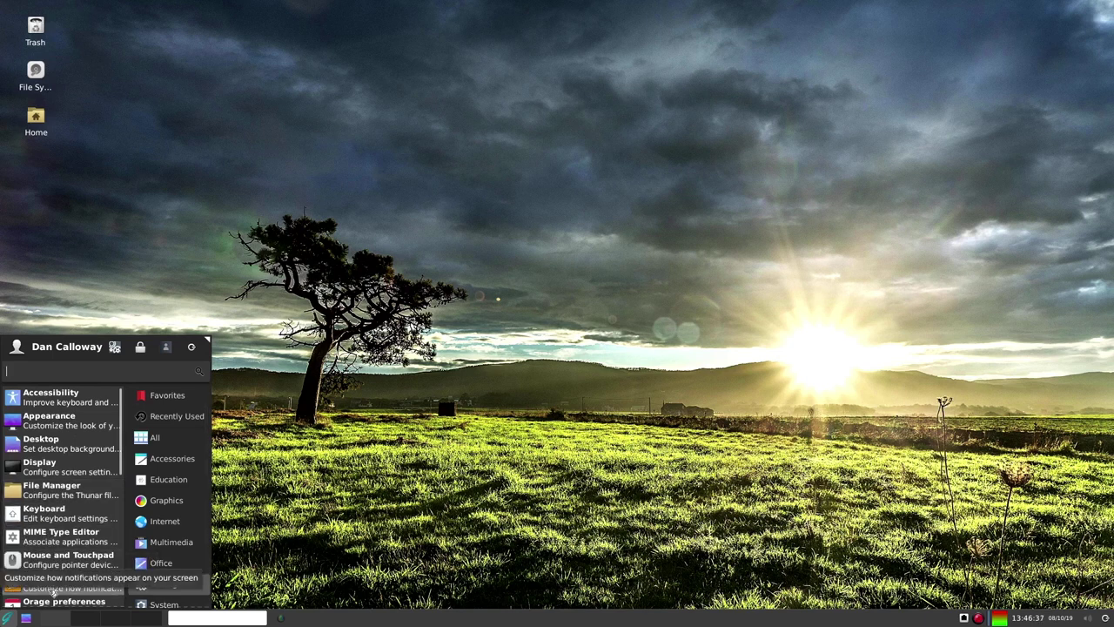
pyautogui.scroll(-2, 53, 592)
pyautogui.scroll(-3, 53, 592)
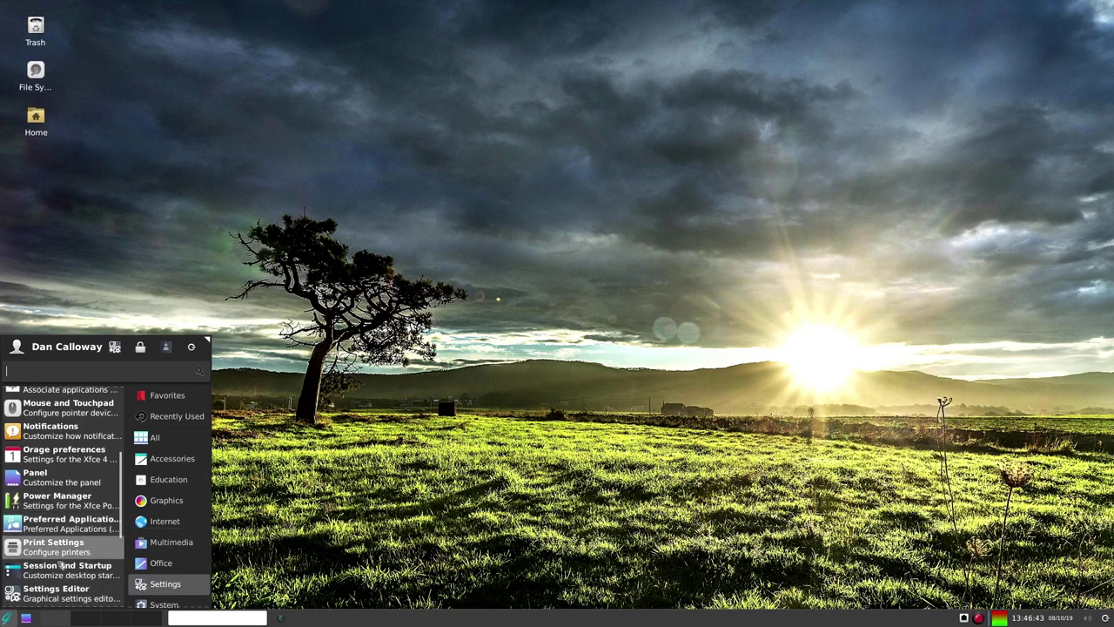
pyautogui.scroll(-3, 60, 568)
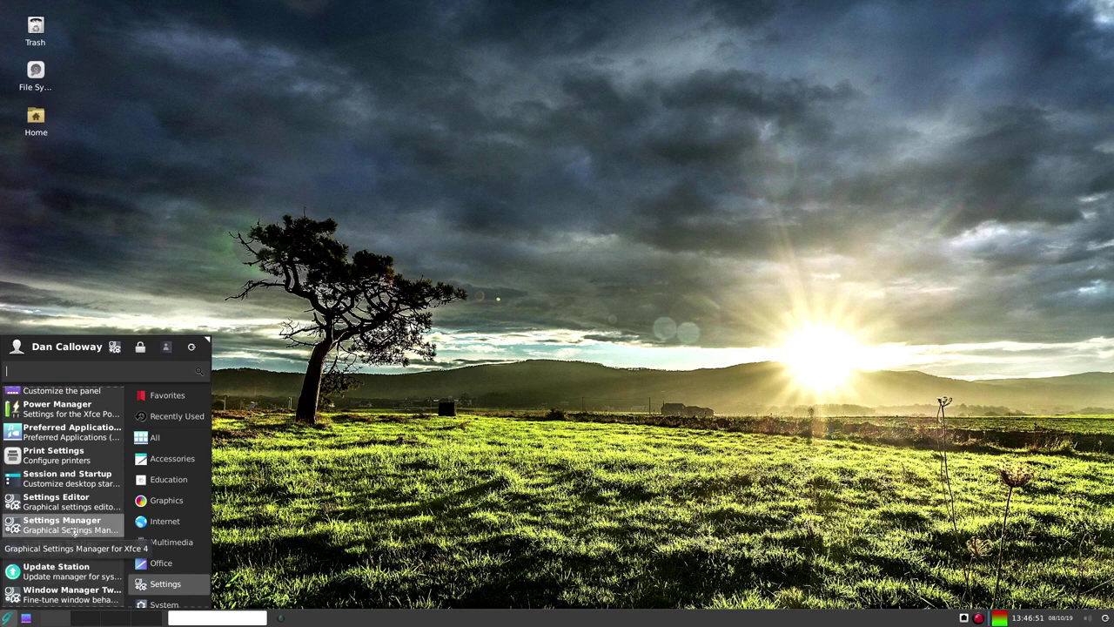
pyautogui.scroll(-1, 75, 532)
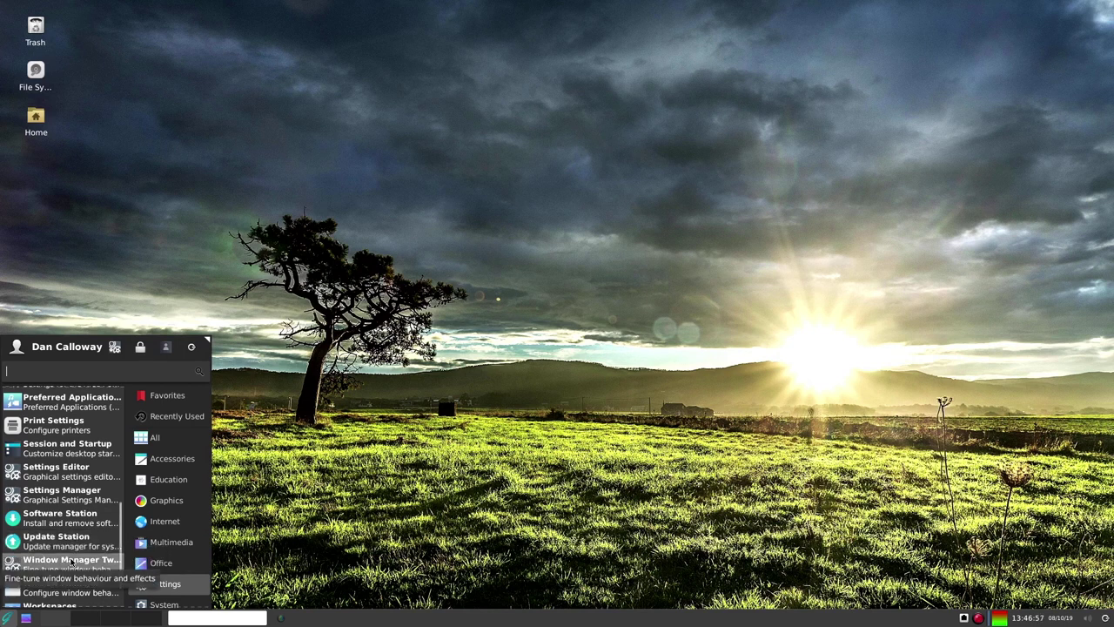
pyautogui.scroll(-1, 72, 560)
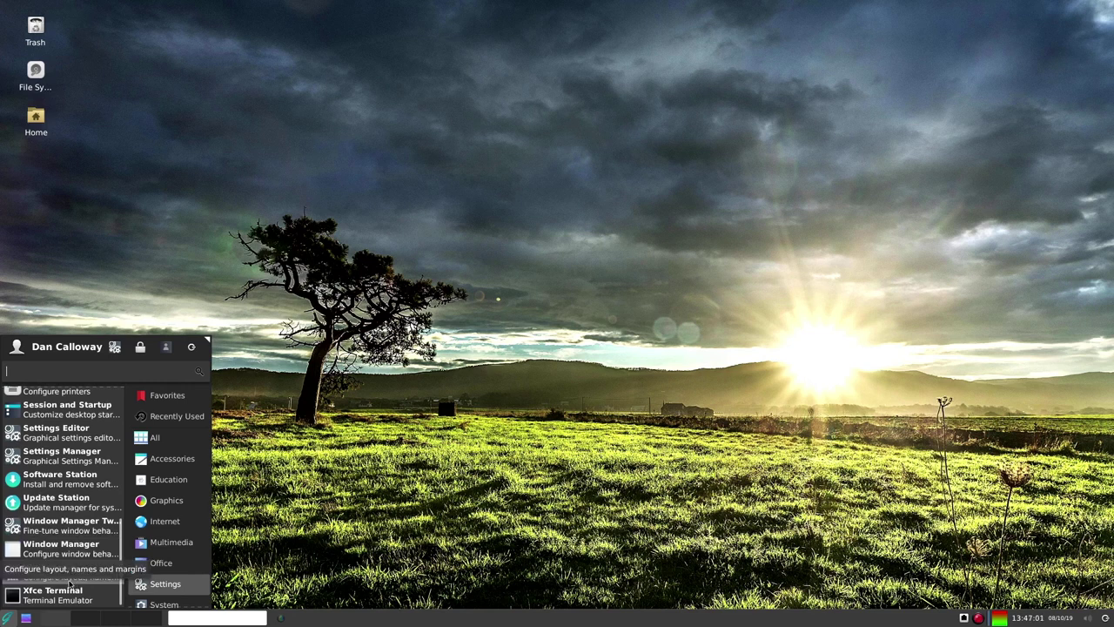
# Step: Set the number of workspaces to 6 in the Workspaces settings and close the dialog
pyautogui.click(70, 580)
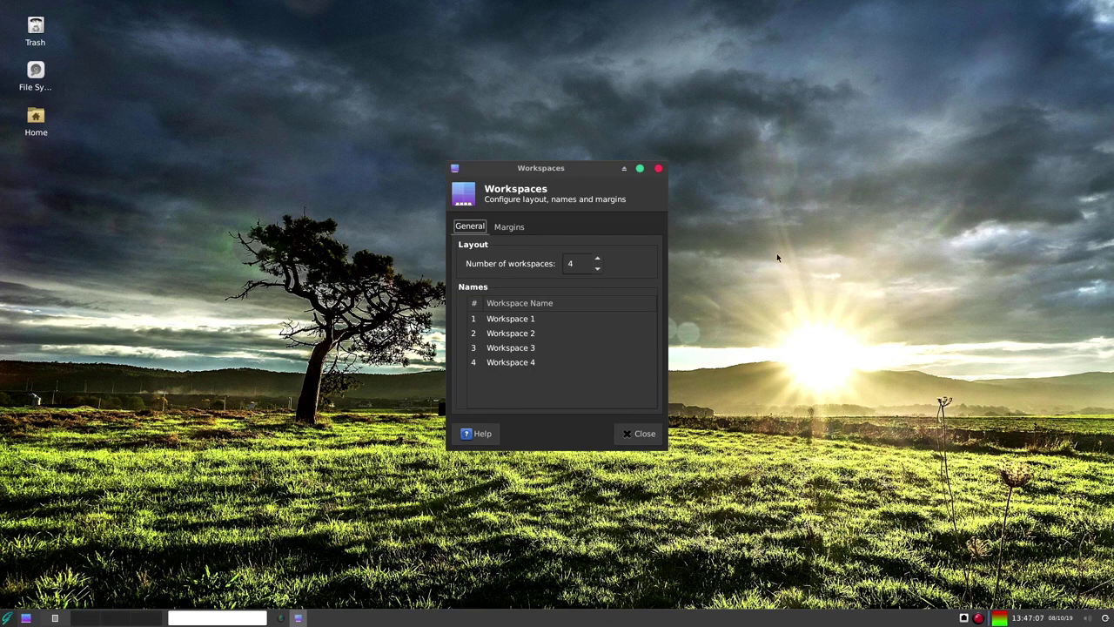
pyautogui.click(597, 259)
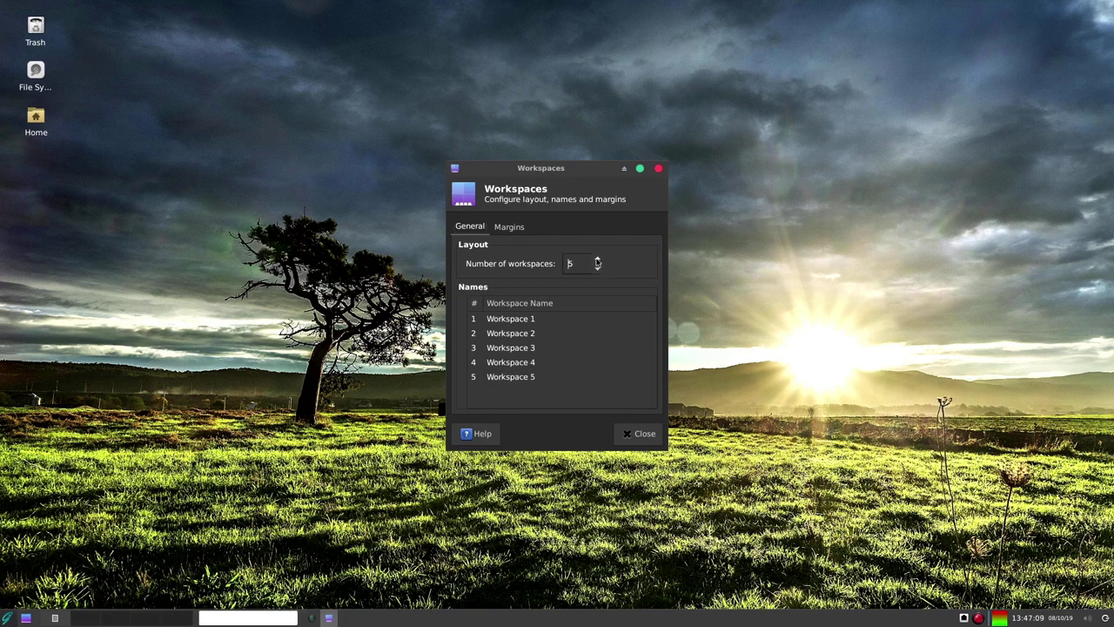
pyautogui.click(598, 259)
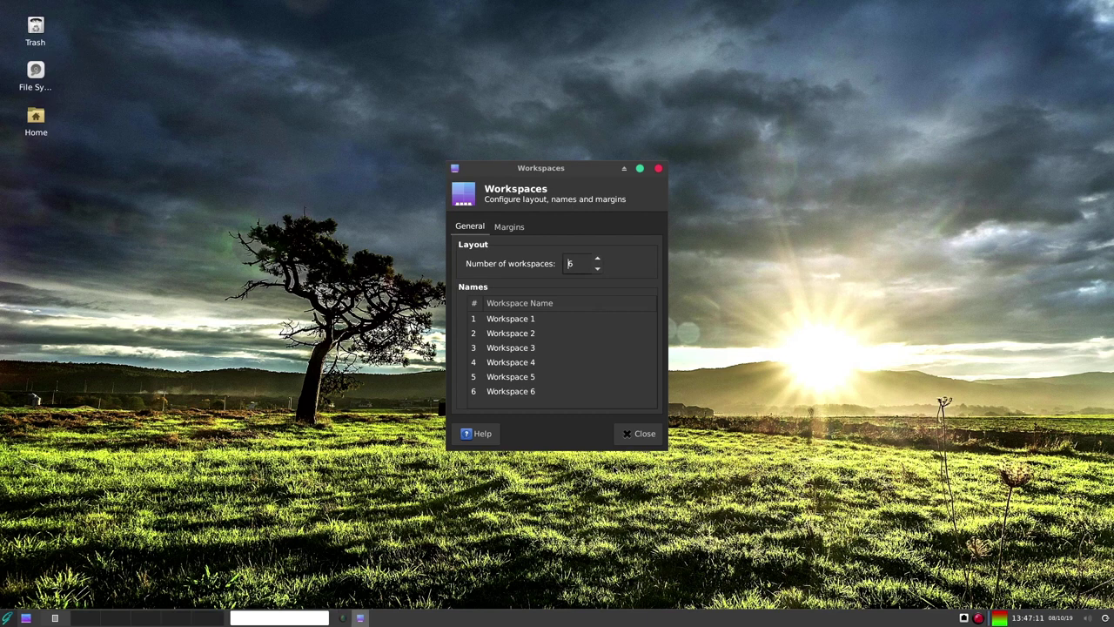
pyautogui.click(642, 434)
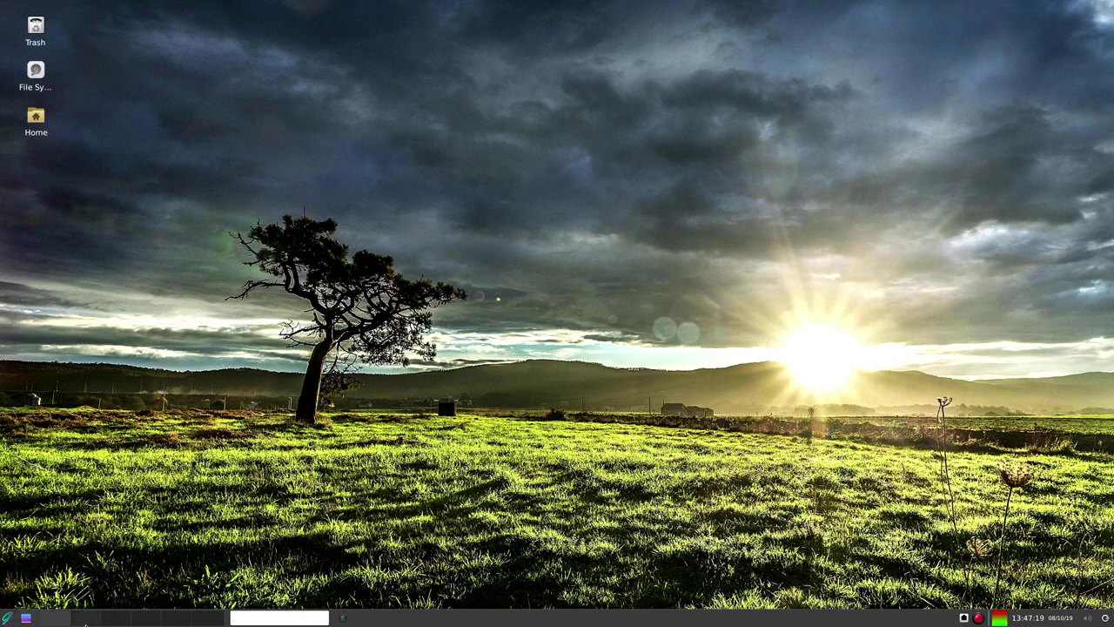
# Step: Review the configuration tools in the Settings category and the applications in the System category down to dconf Editor
pyautogui.click(7, 618)
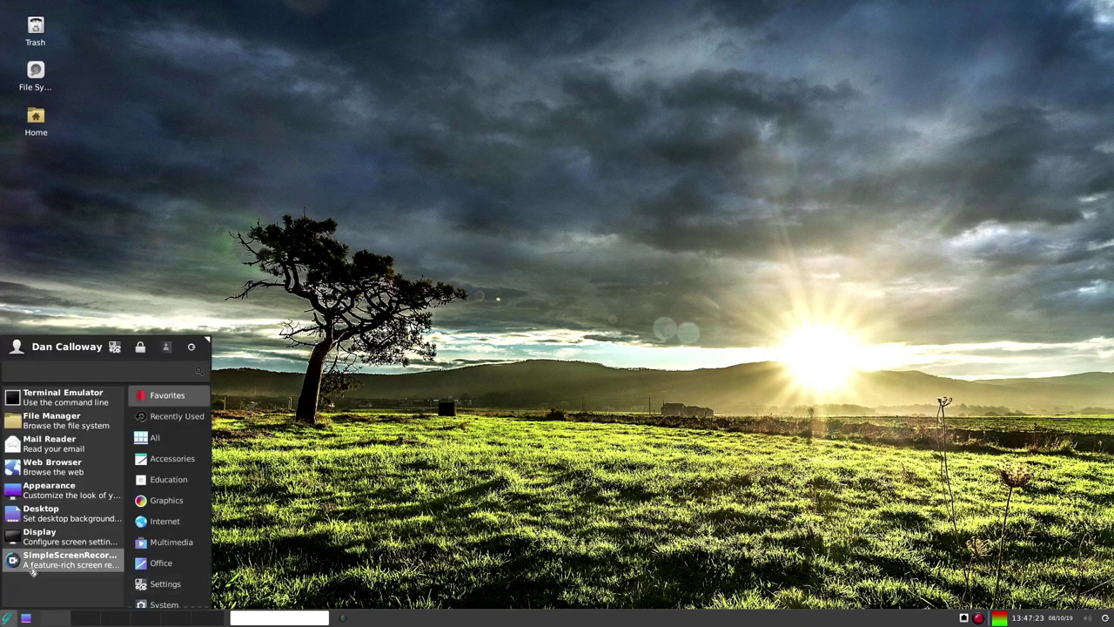
pyautogui.click(140, 585)
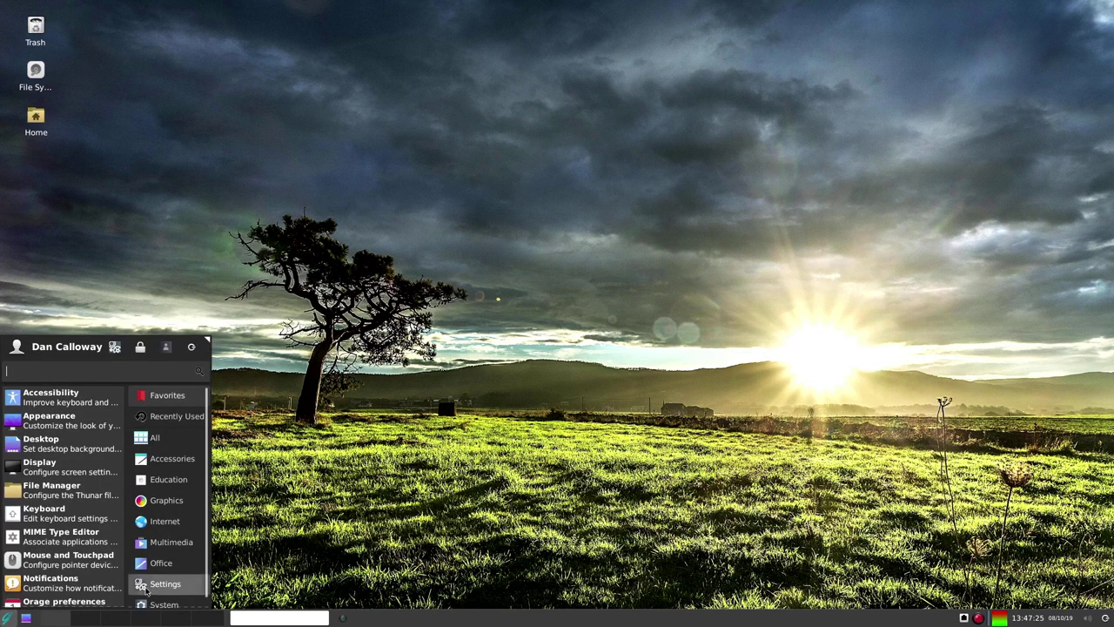
pyautogui.scroll(-3, 80, 585)
pyautogui.scroll(-5, 80, 585)
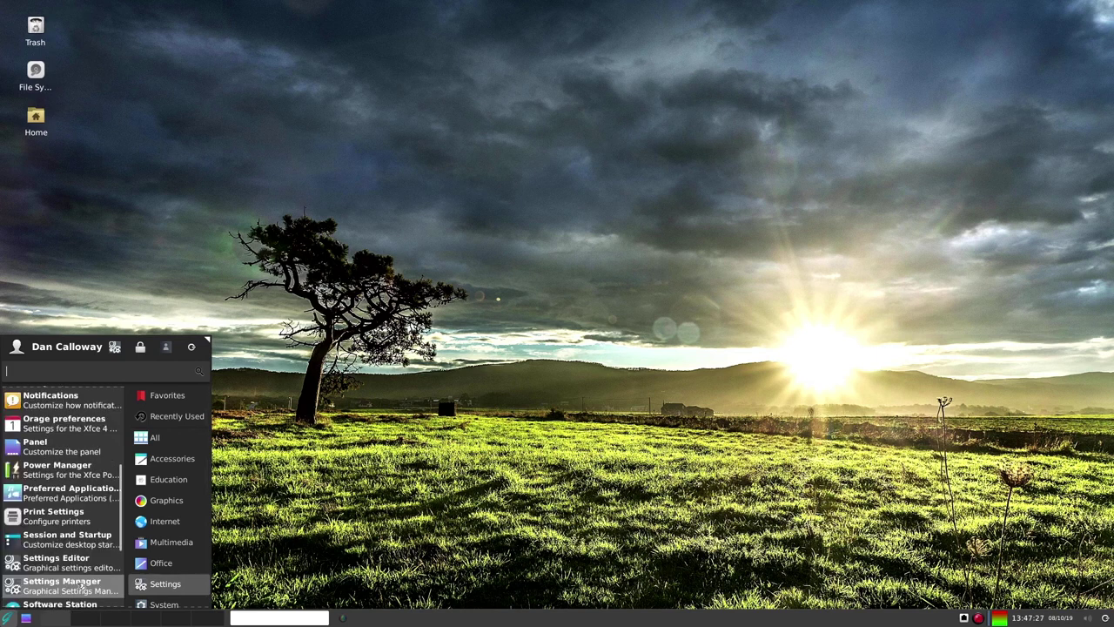
pyautogui.scroll(-2, 80, 585)
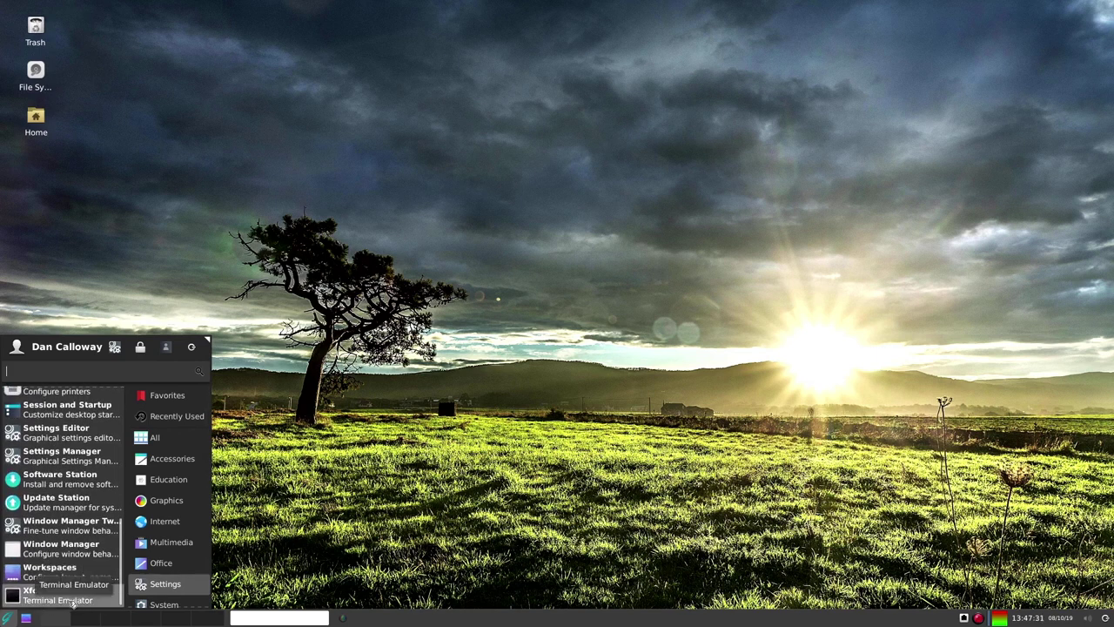
pyautogui.click(166, 606)
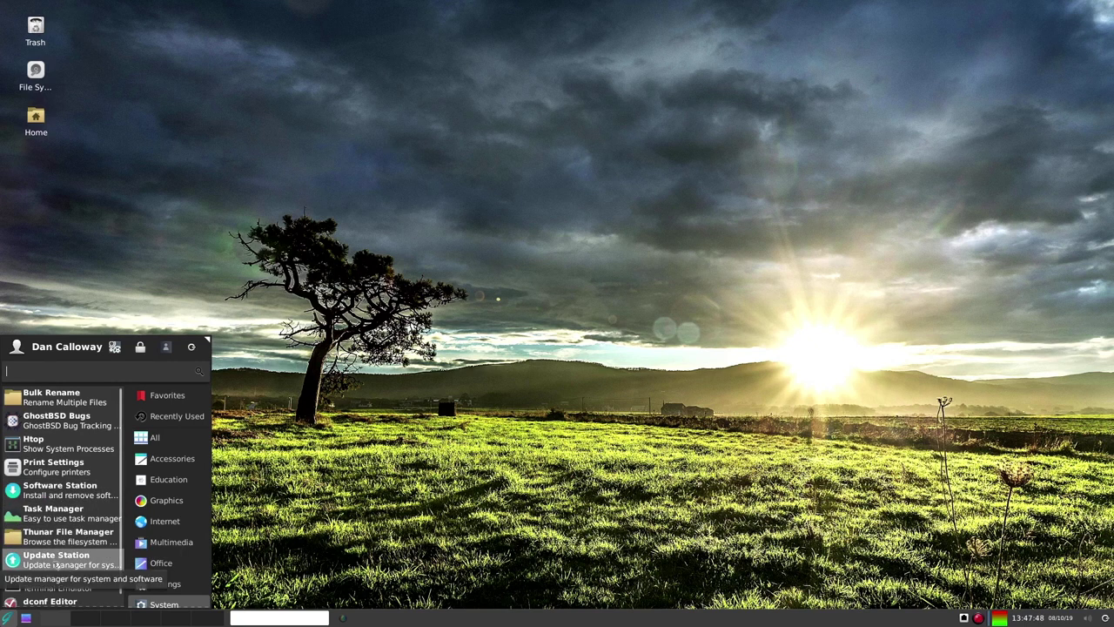
pyautogui.scroll(-1, 56, 565)
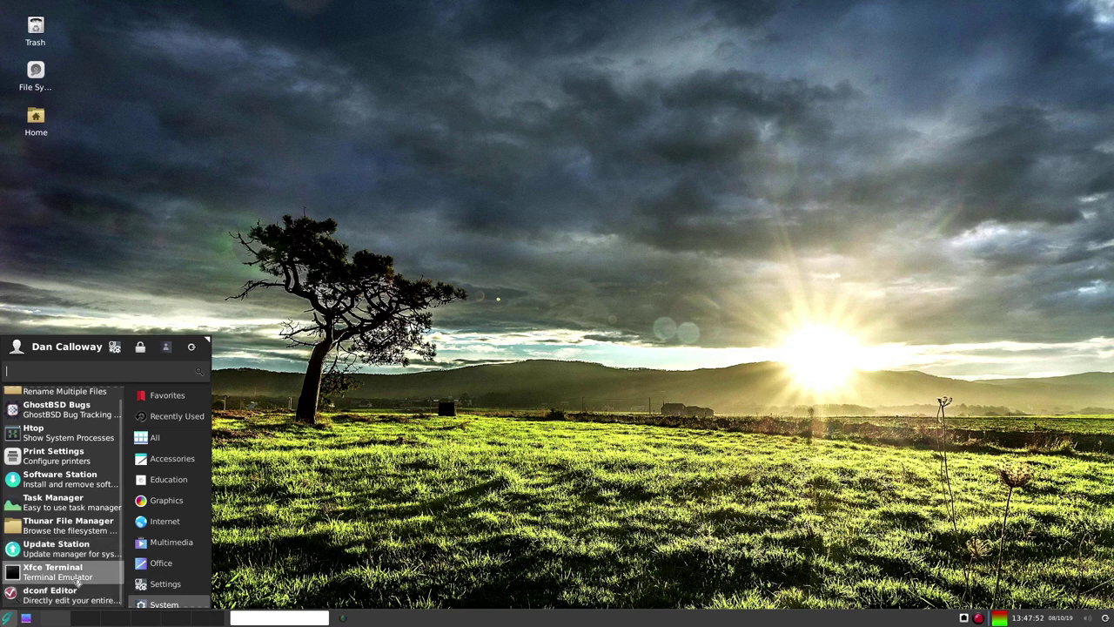
pyautogui.click(464, 371)
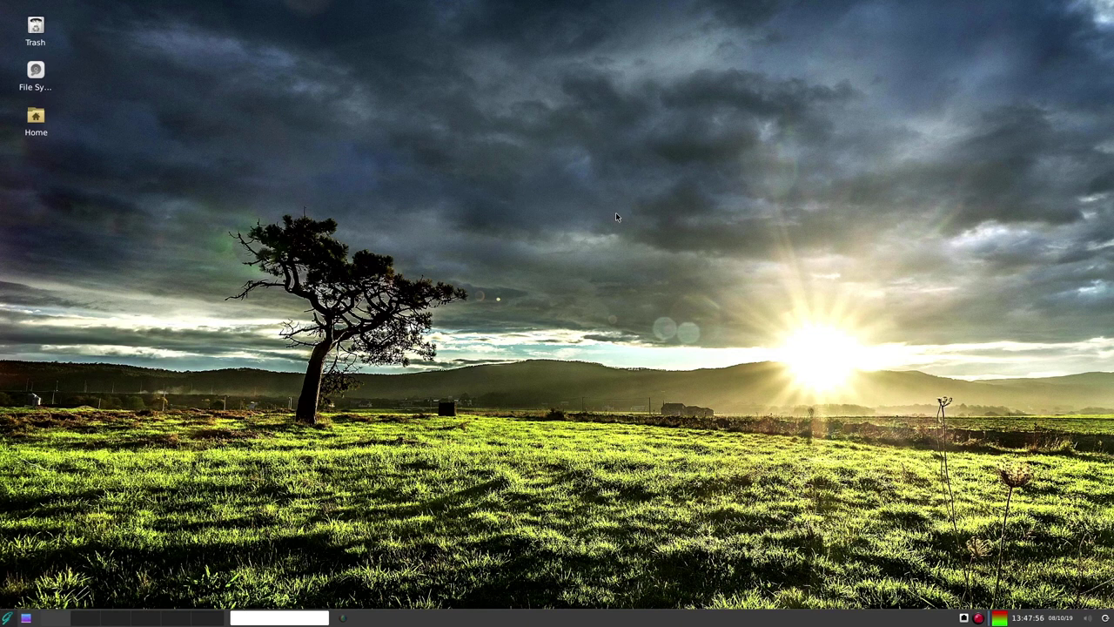
# Step: Open a terminal in the Desktop folder and place its unmaximized window near the middle of the screen
pyautogui.rightClick(572, 239)
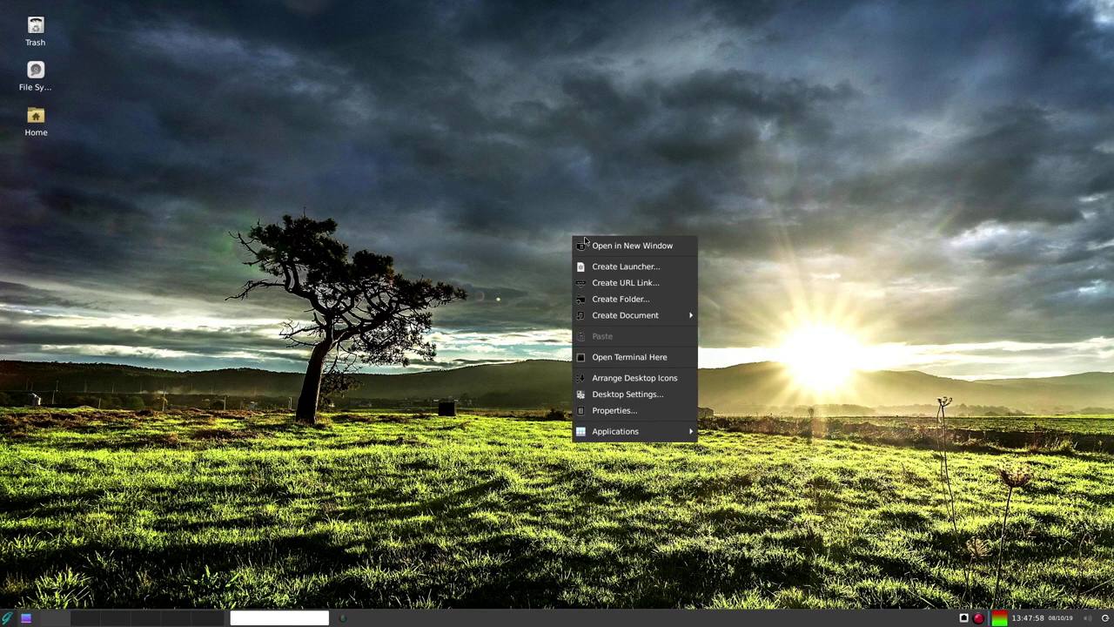
pyautogui.click(606, 356)
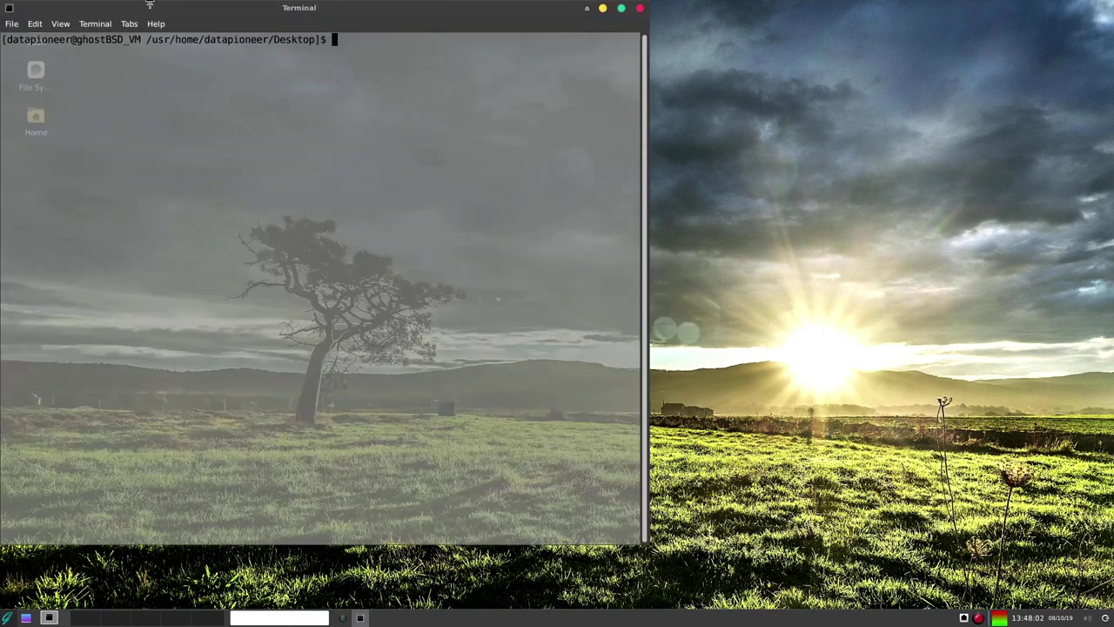
pyautogui.moveTo(161, 12); pyautogui.dragTo(397, 53)
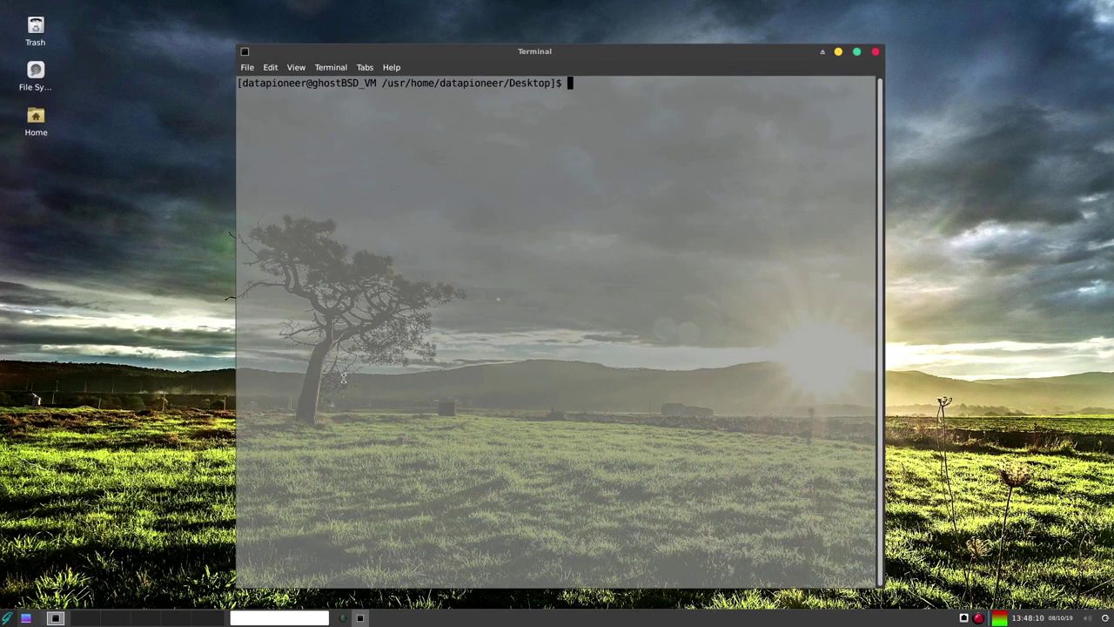
pyautogui.doubleClick(656, 56)
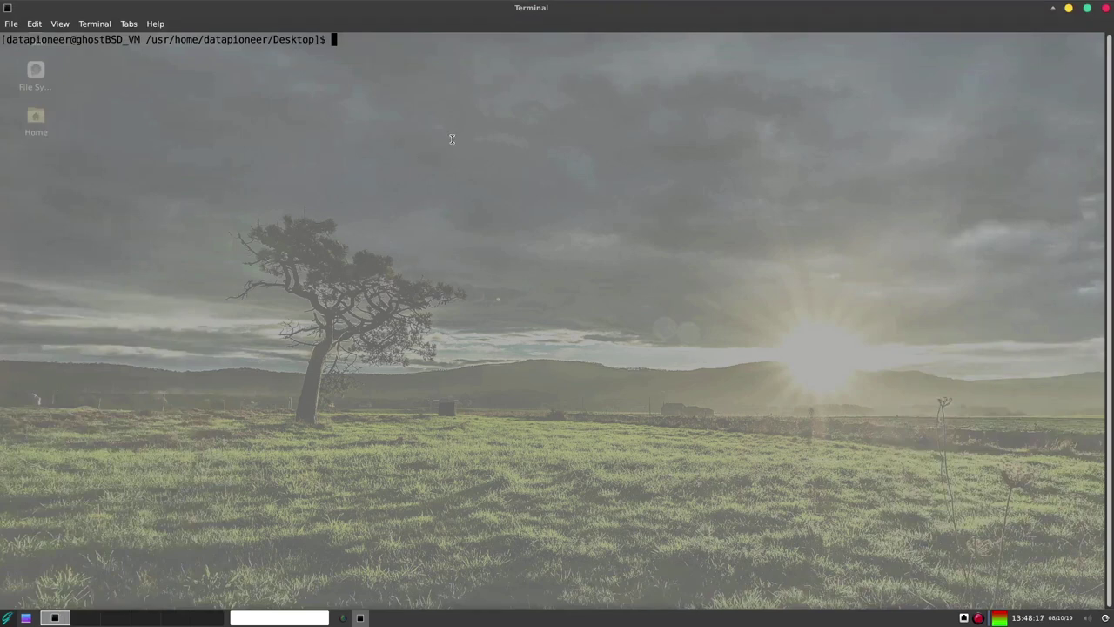
pyautogui.moveTo(414, 11); pyautogui.dragTo(657, 52)
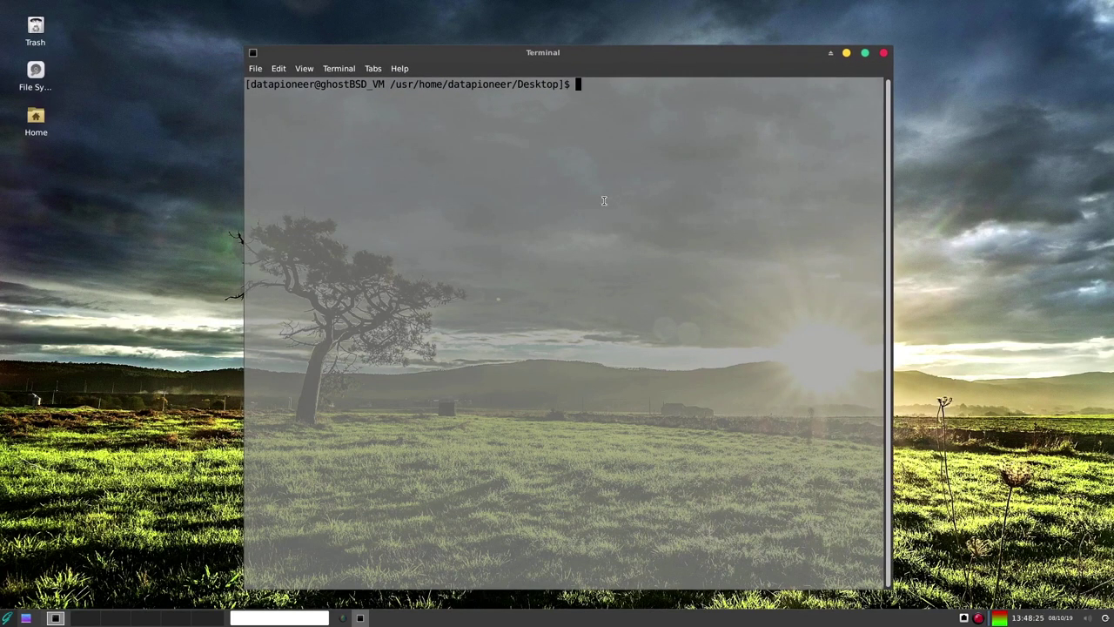
# Step: Check the kernel release with uname -r and the full system information with uname -a, and clear the terminal
pyautogui.write('uname -r')
pyautogui.press('Return')
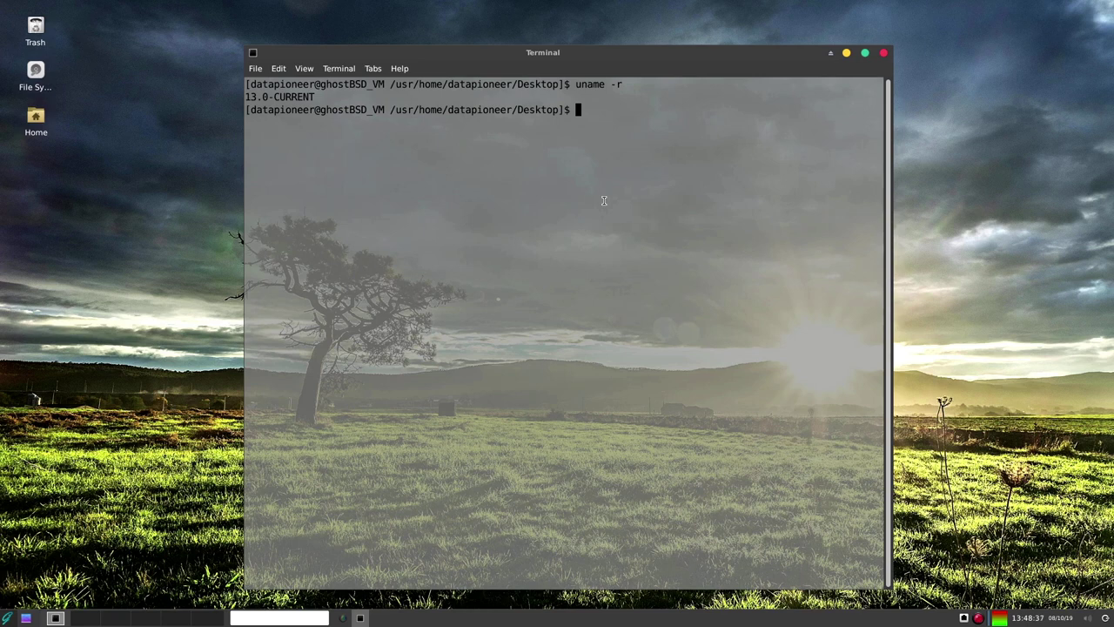
pyautogui.write('uname -a')
pyautogui.press('Return')
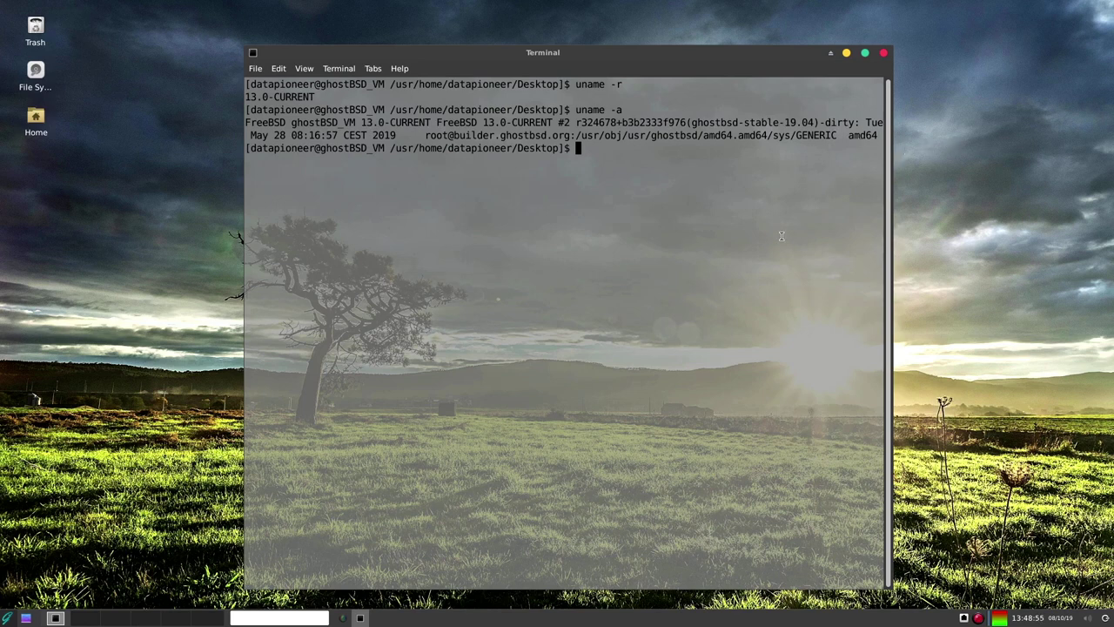
pyautogui.write('clear')
pyautogui.press('Return')
# Step: List the mounted file systems and their disk usage with df, and clear the terminal
pyautogui.write('df')
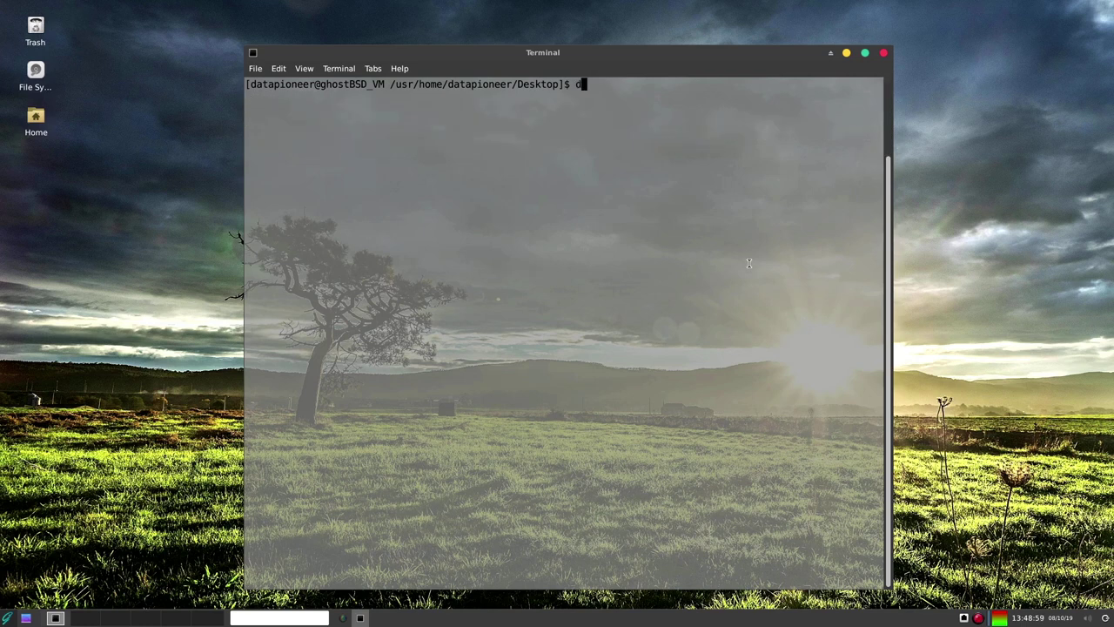
pyautogui.press('Return')
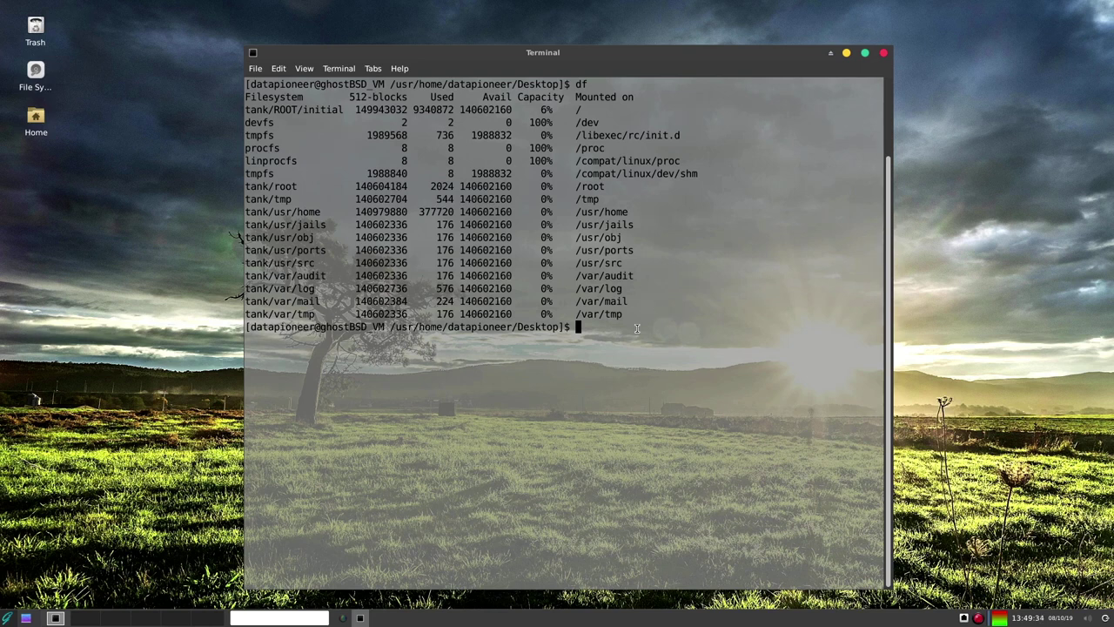
pyautogui.write('clear')
pyautogui.press('Return')
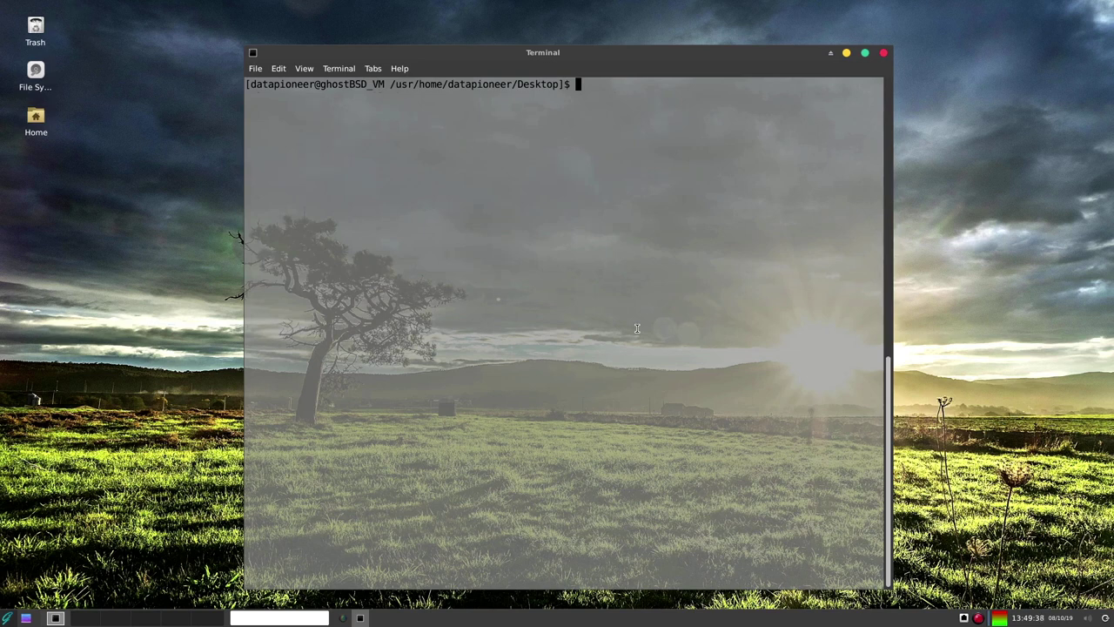
# Step: Examine the running processes, CPU and memory usage in htop, quit it and clear the terminal
pyautogui.write('htop')
pyautogui.press('Return')
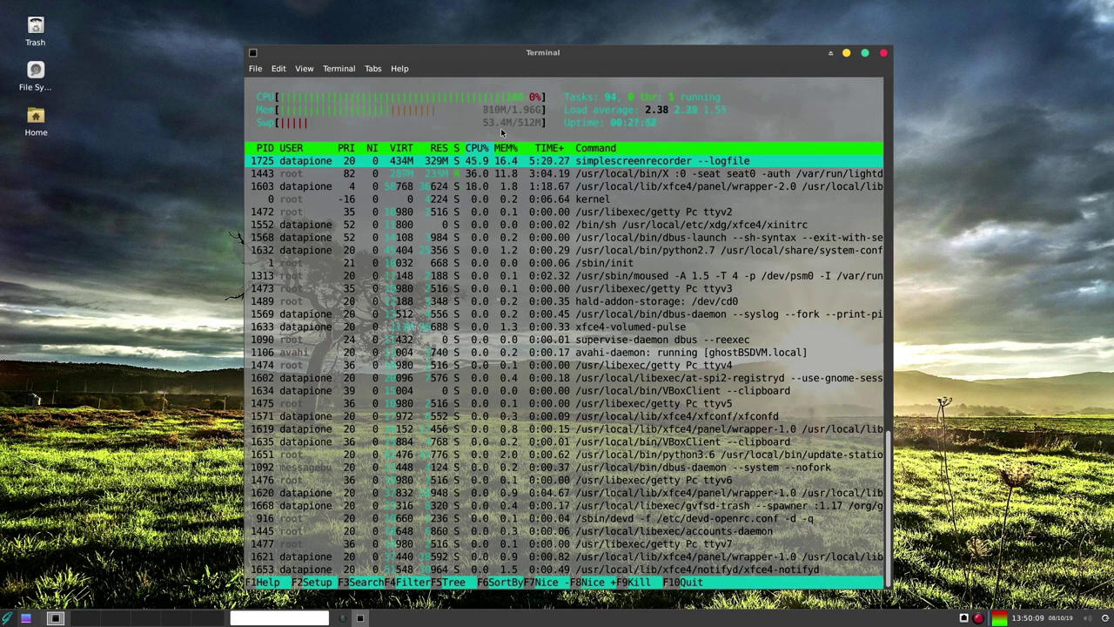
pyautogui.press('q')
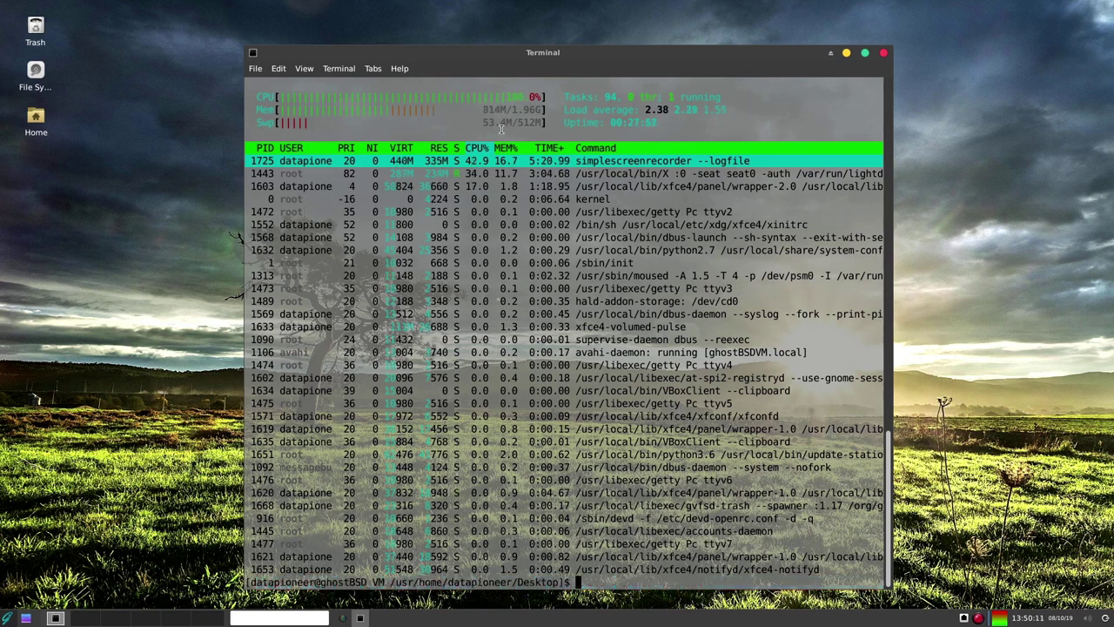
pyautogui.write('clear')
pyautogui.press('Return')
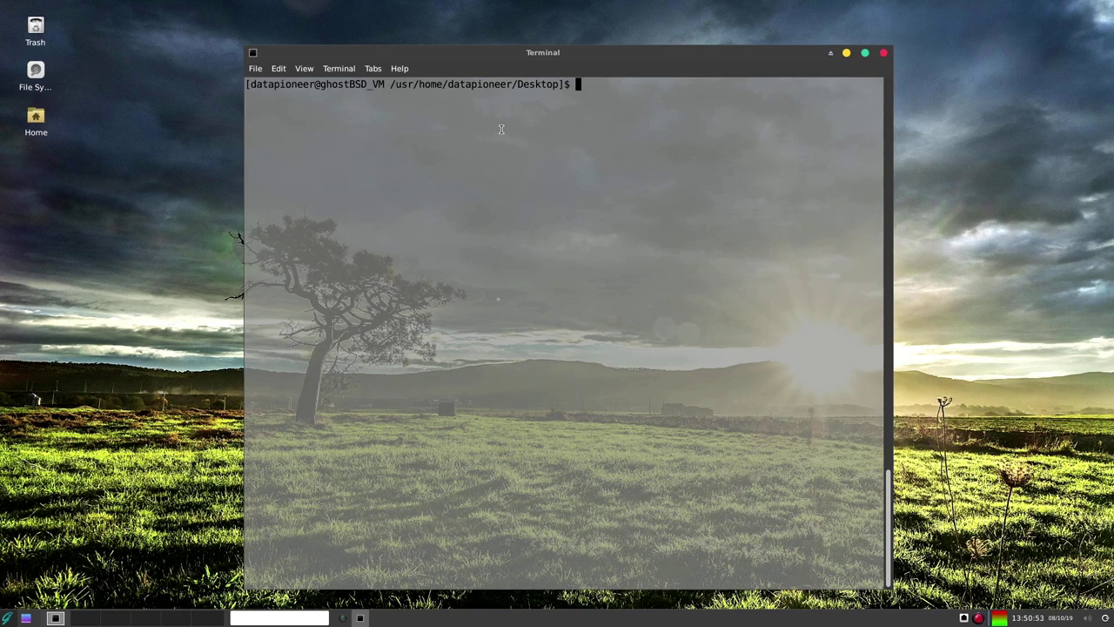
# Step: Read the beginning of the pkg manual page with man pkg, quit it and clear the terminal
pyautogui.write('man pkg')
pyautogui.press('Return')
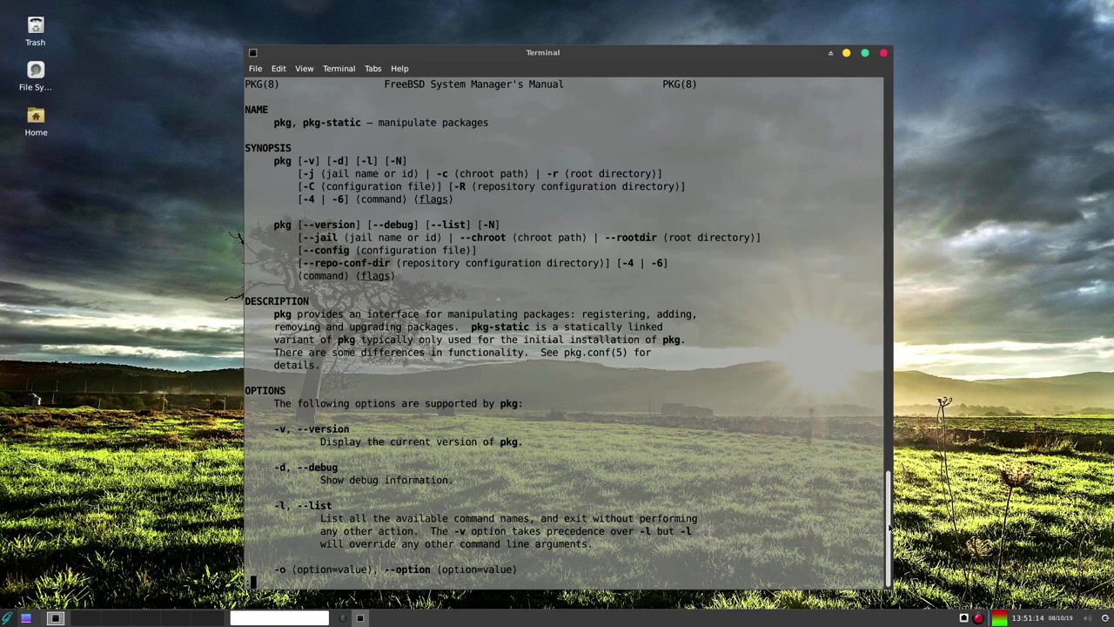
pyautogui.scroll(2, 887, 523)
pyautogui.scroll(4, 894, 498)
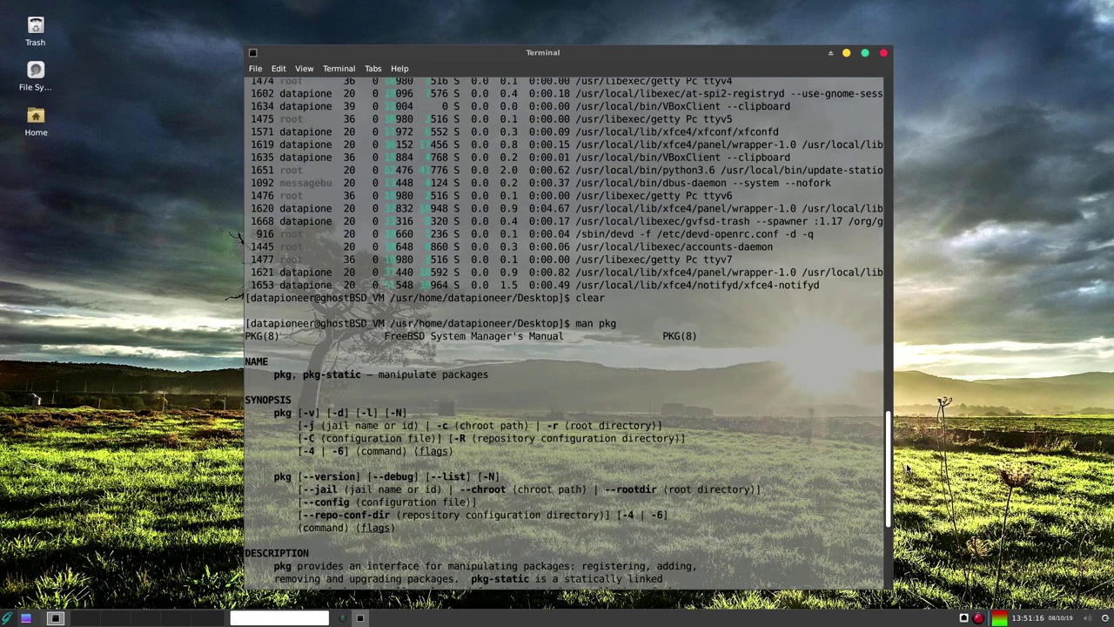
pyautogui.scroll(-7, 888, 470)
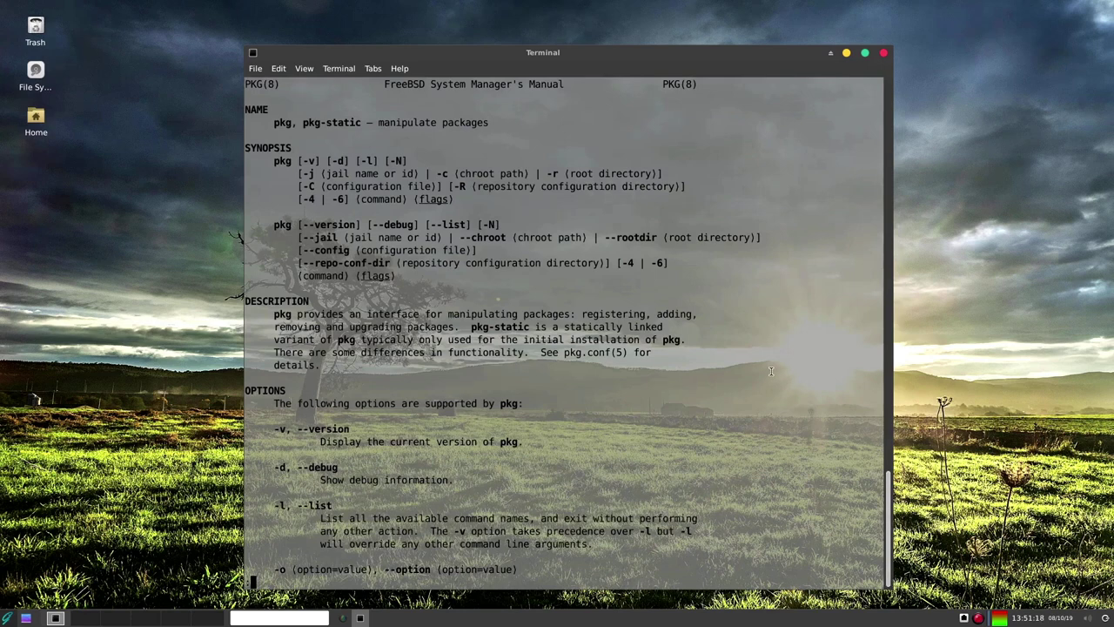
pyautogui.write('q')
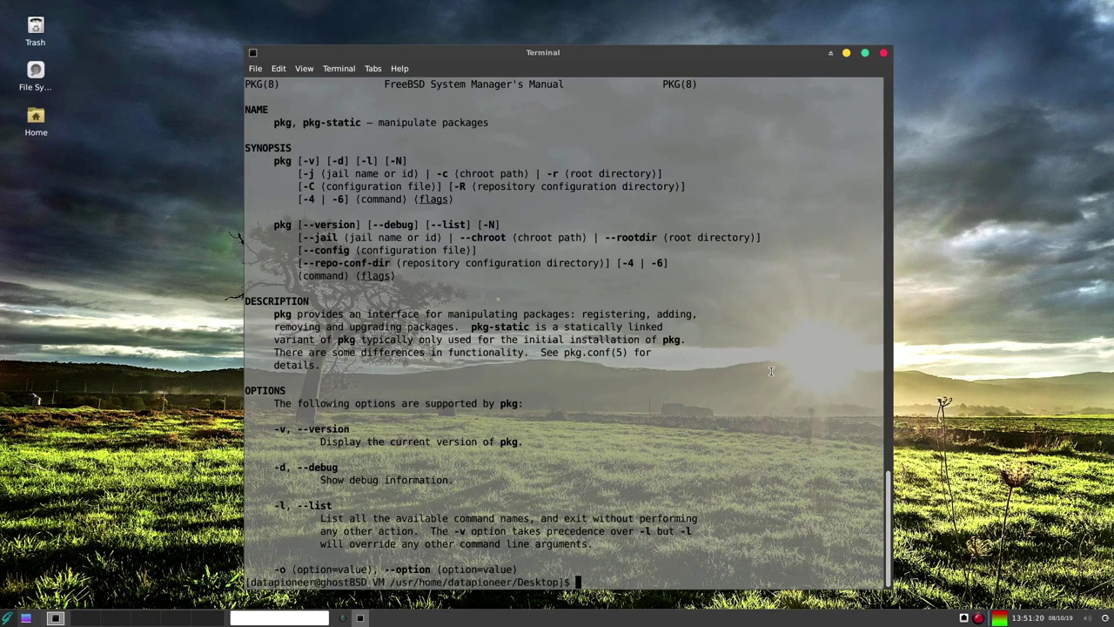
pyautogui.write('clear')
pyautogui.press('Return')
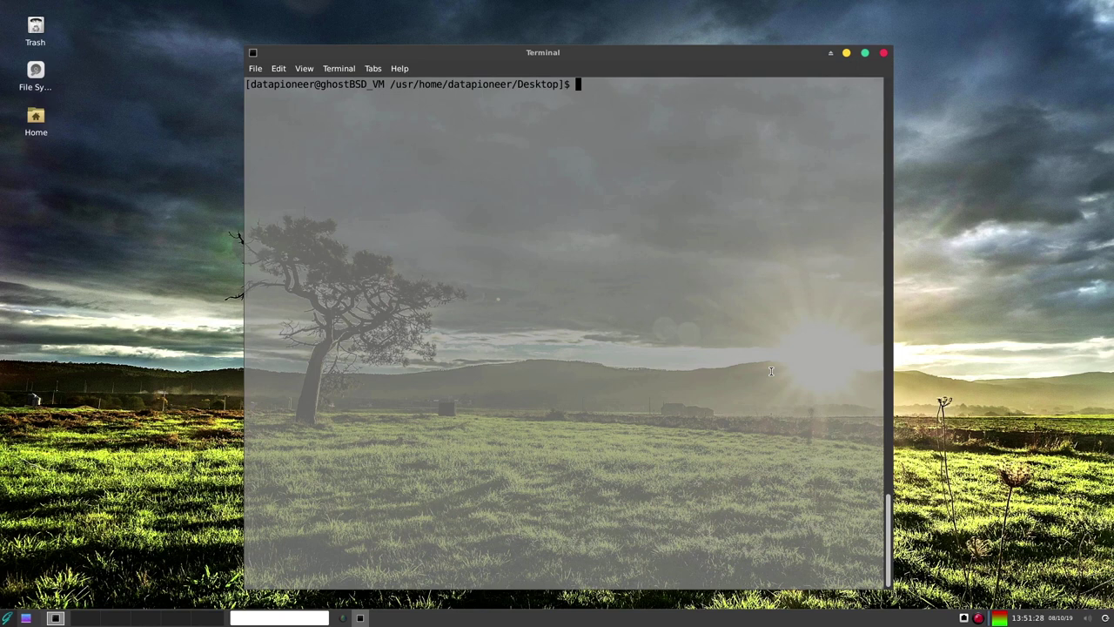
# Step: Search the package repository with sudo pkg search gimp, entering the account password when requested
pyautogui.write('sudo pkg search ')
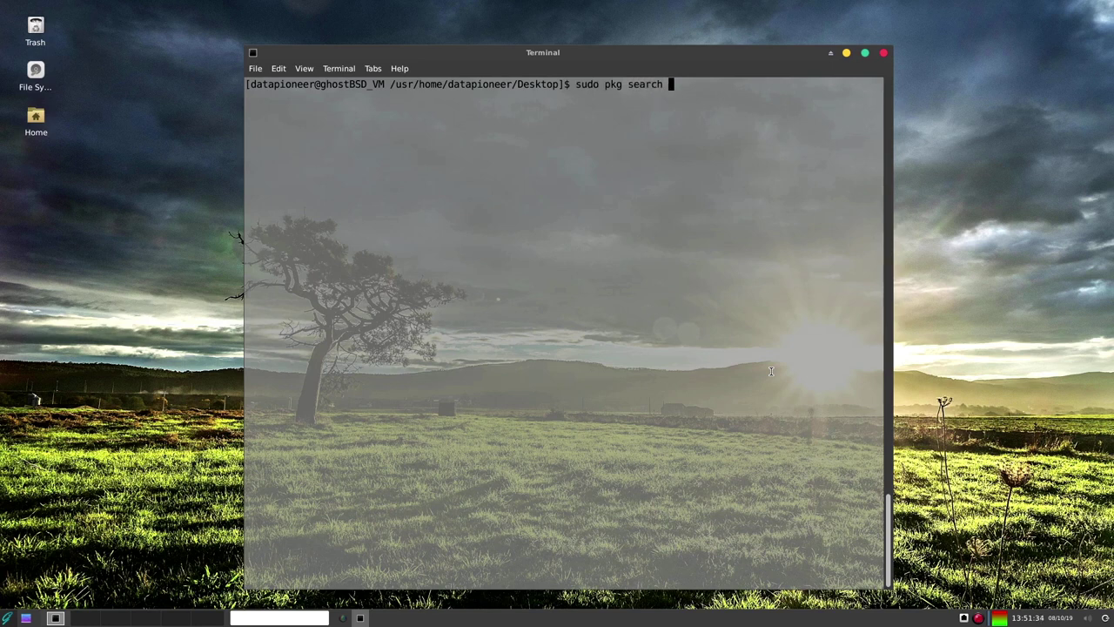
pyautogui.write('gimp')
pyautogui.press('Return')
pyautogui.press('Return')
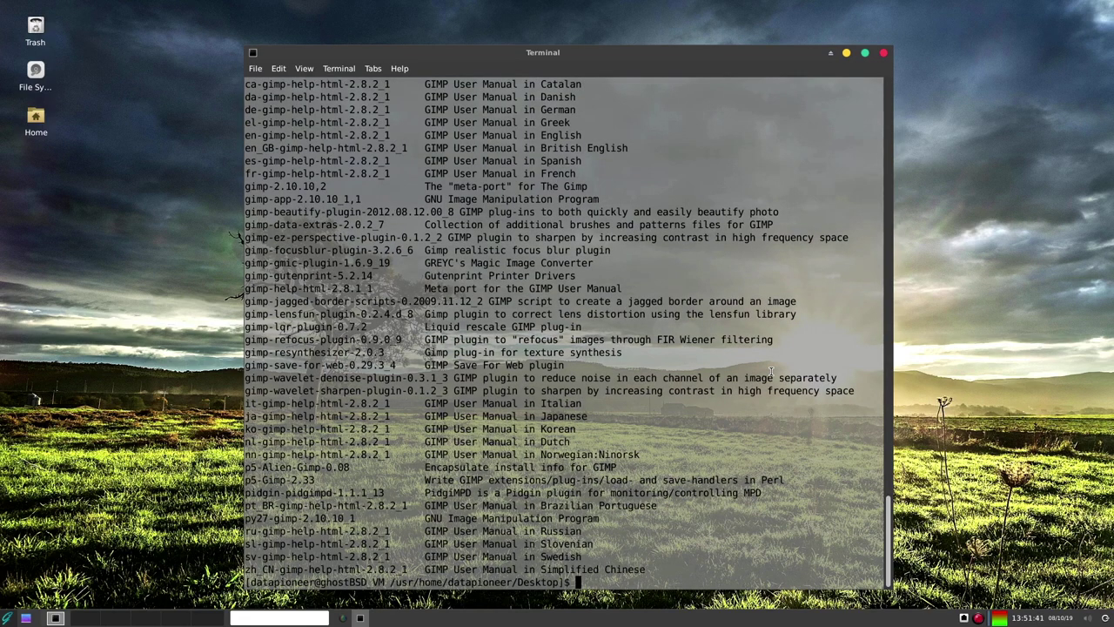
# Step: Find and highlight the gimp-2.10.10,2 package in the search results, and clear the terminal
pyautogui.scroll(4, 714, 126)
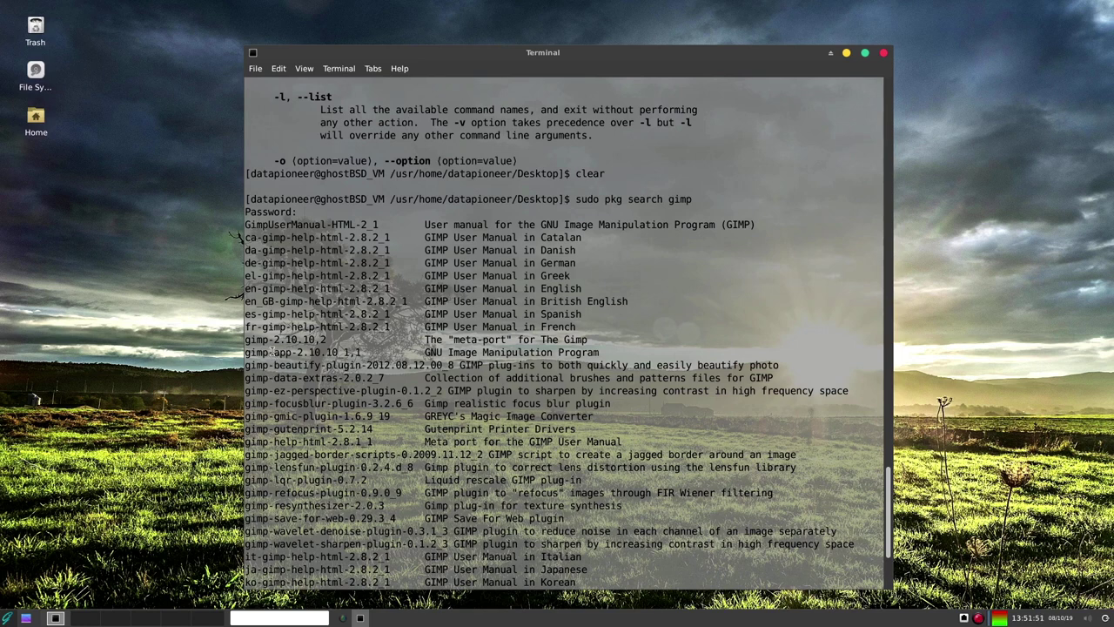
pyautogui.moveTo(249, 339); pyautogui.dragTo(339, 341)
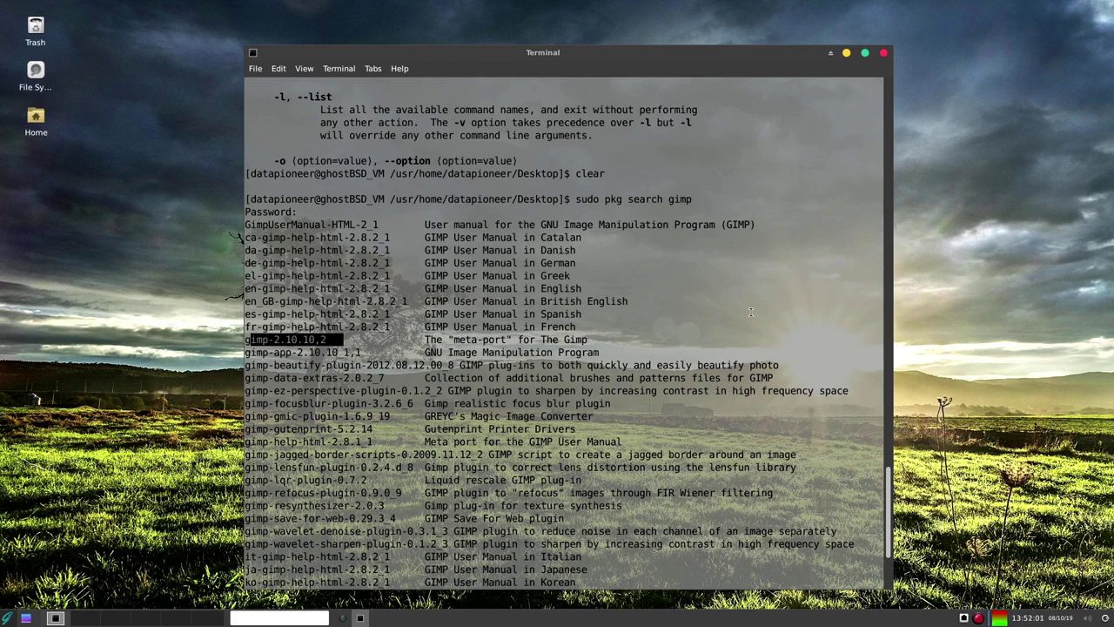
pyautogui.write('s')
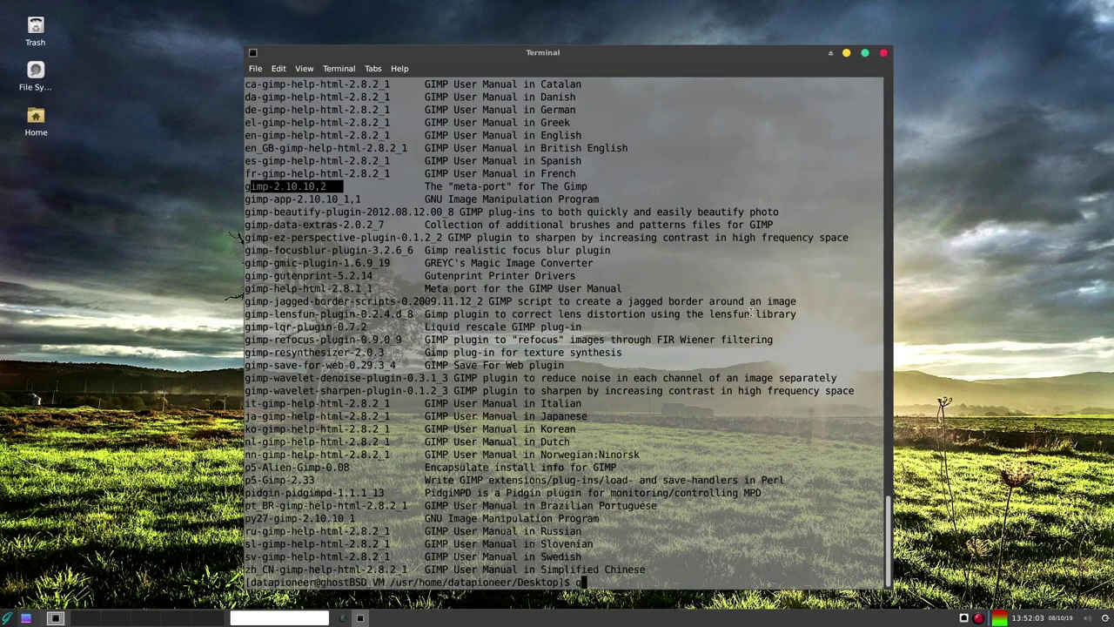
pyautogui.press('BackSpace')
pyautogui.write('clear')
pyautogui.press('Return')
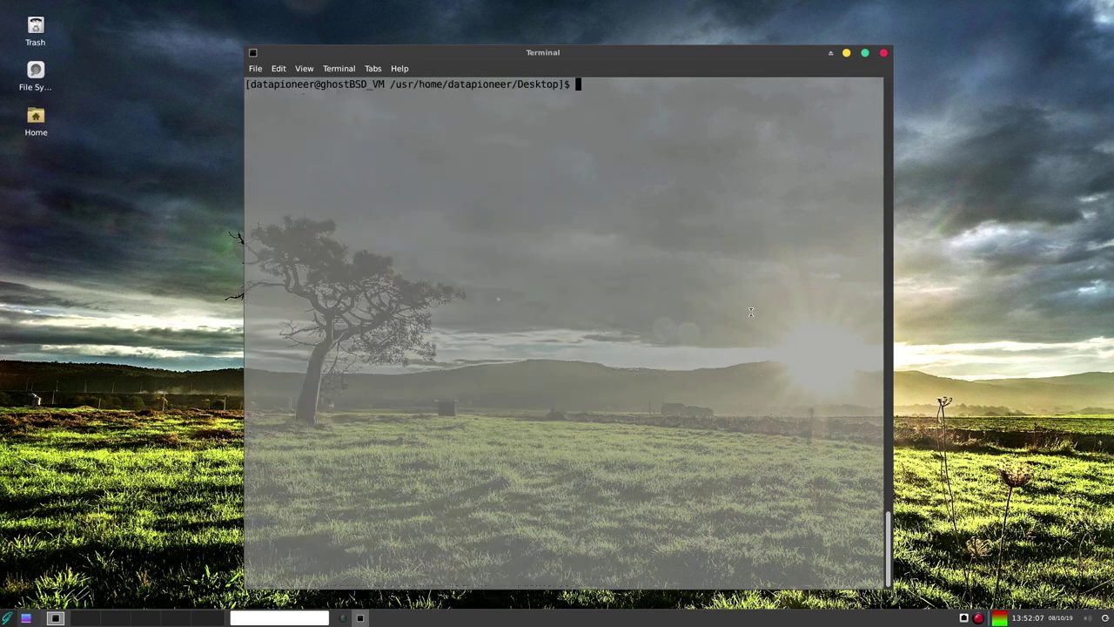
# Step: Install GIMP with pkg install gimp, rerunning the command with sudo, entering the account password and accepting the installation with y
pyautogui.write('pkg install gimp')
pyautogui.press('Return')
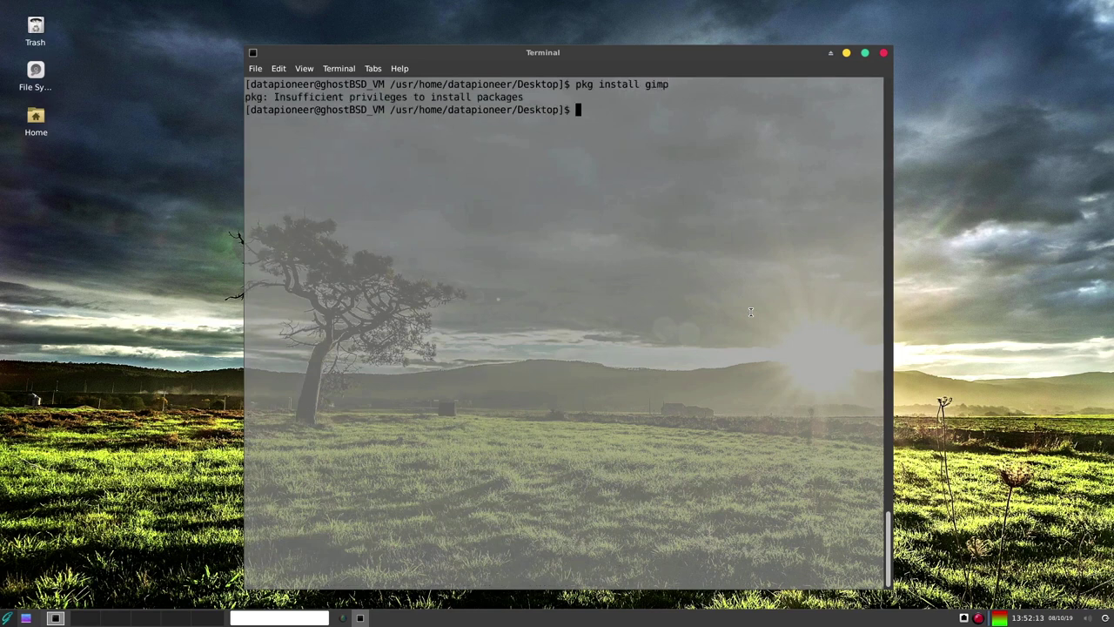
pyautogui.write('sudo pkg install gimp')
pyautogui.press('Return')
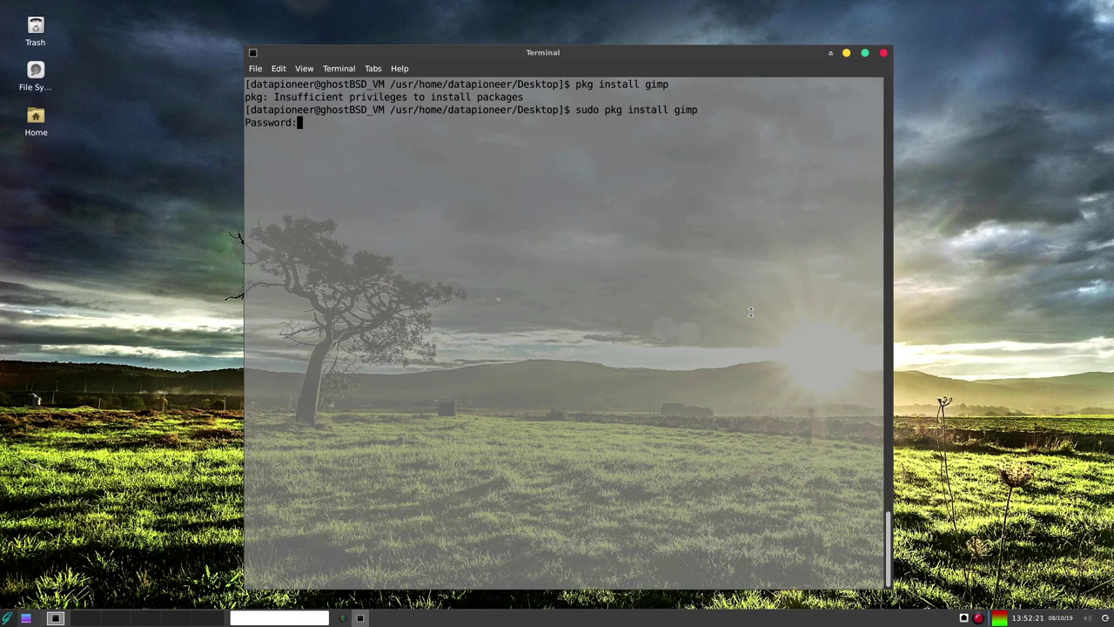
pyautogui.press('Return')
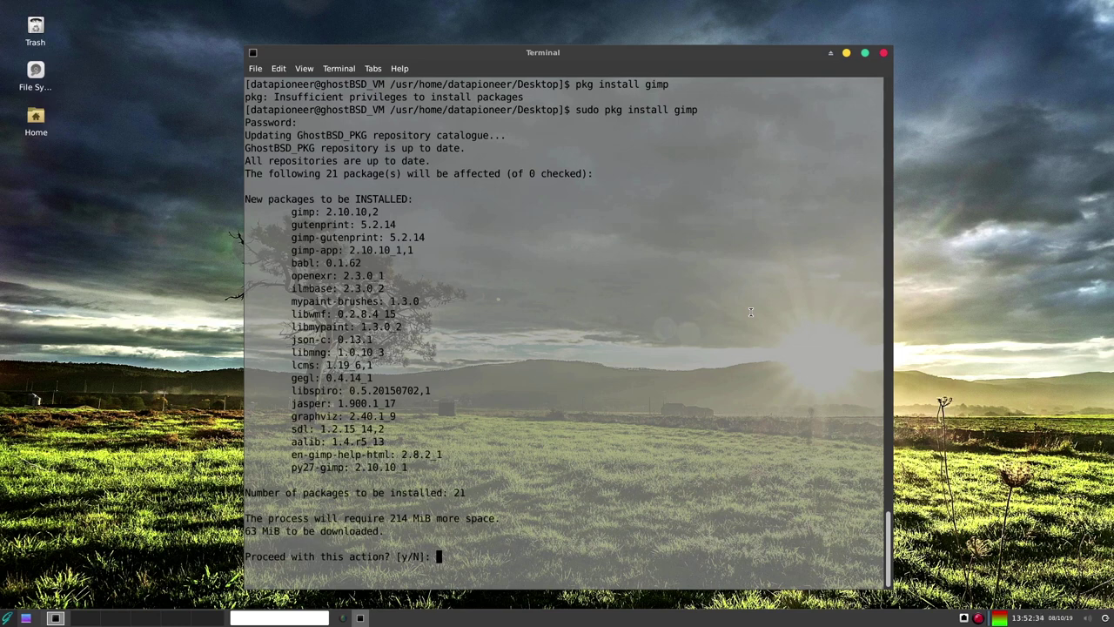
pyautogui.write('y')
pyautogui.press('Return')
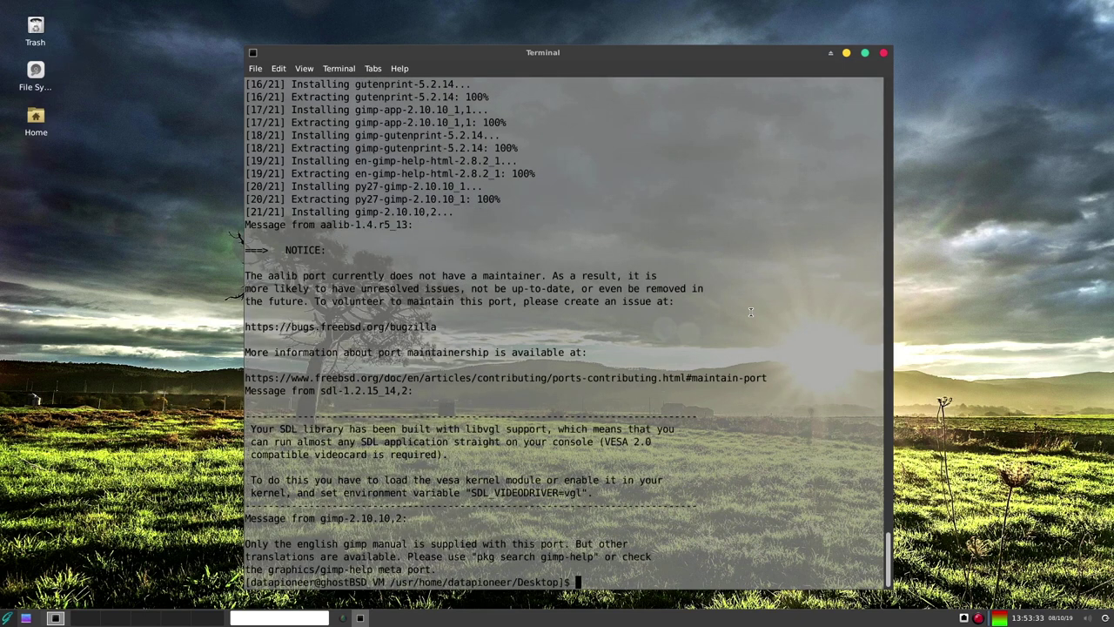
# Step: Close the terminal session with the exit command
pyautogui.write('exit')
pyautogui.press('Return')
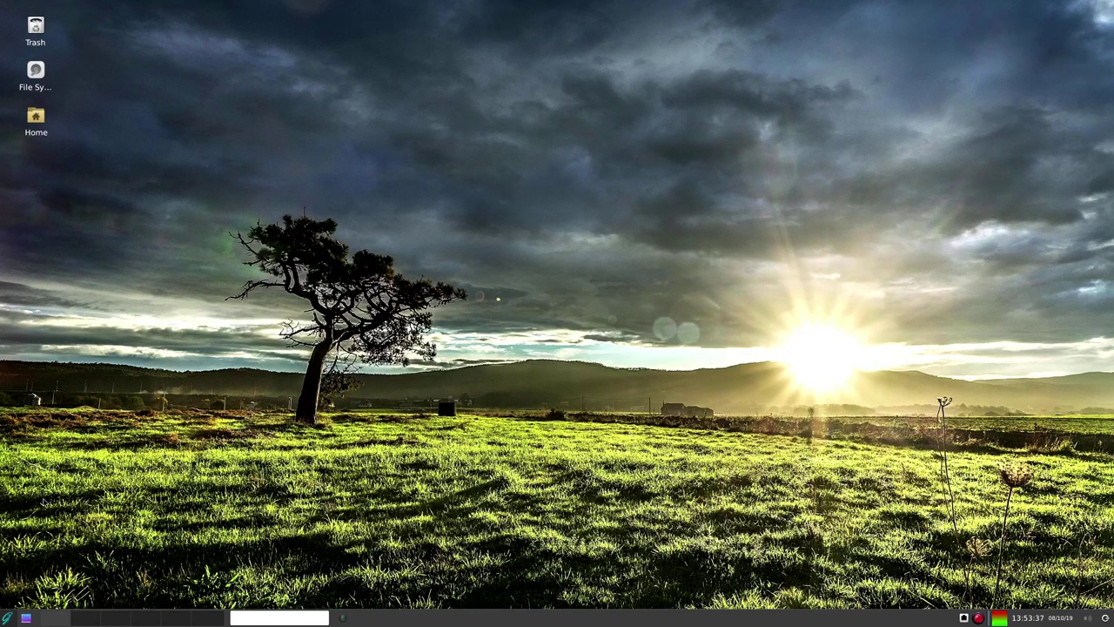
# Step: Find GNU Image Manipulation Program by searching the applications for gimp, and add it to the favorites and the desktop
pyautogui.click(9, 617)
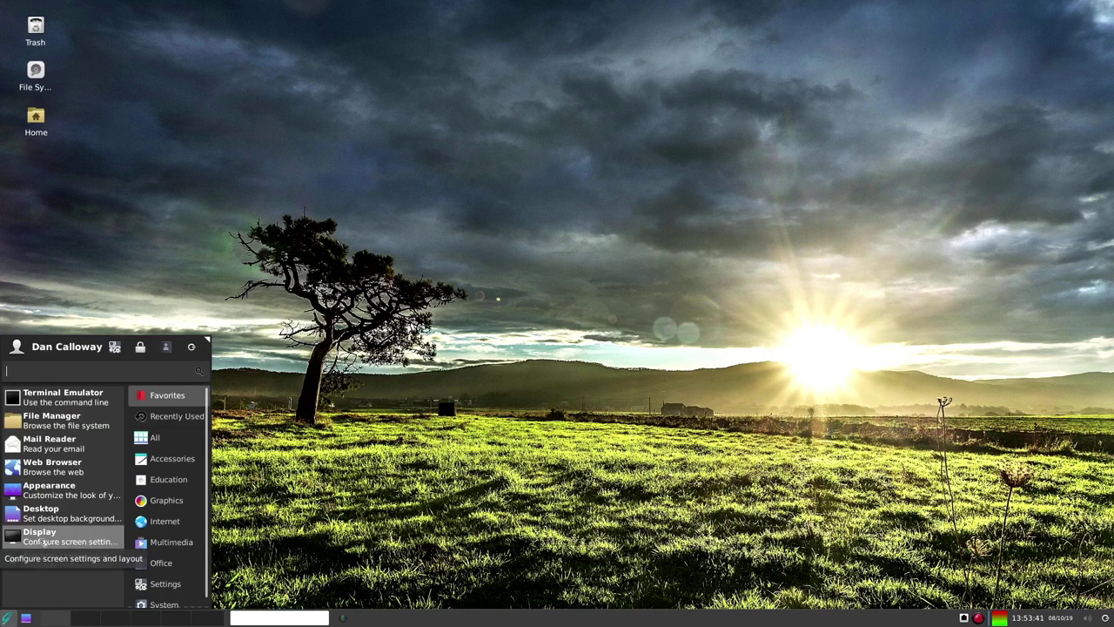
pyautogui.write('gimp')
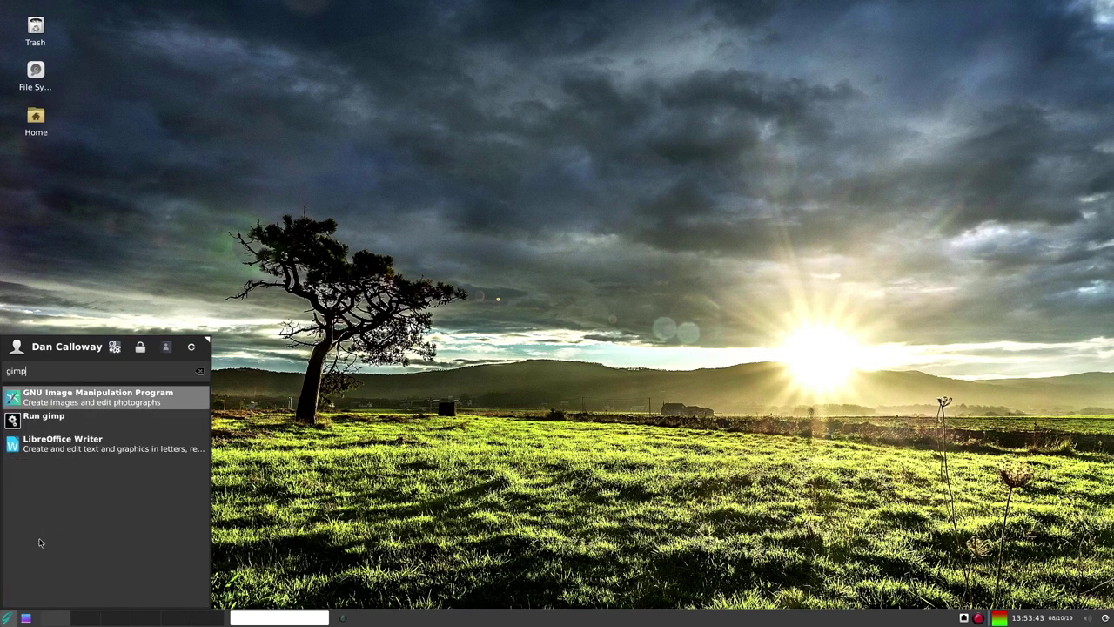
pyautogui.rightClick(49, 400)
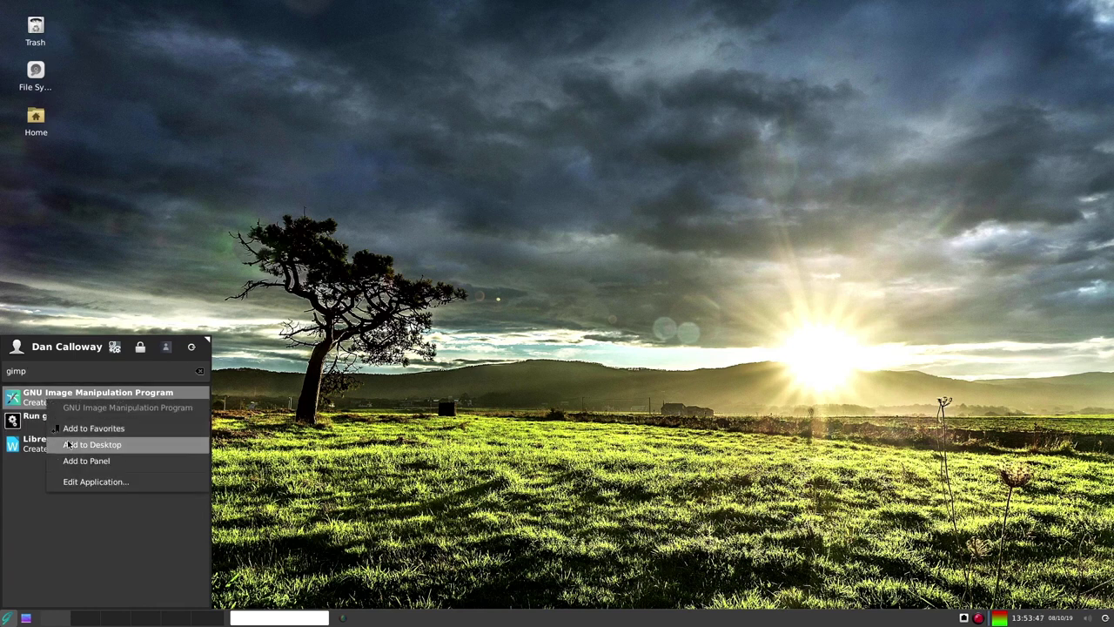
pyautogui.click(77, 428)
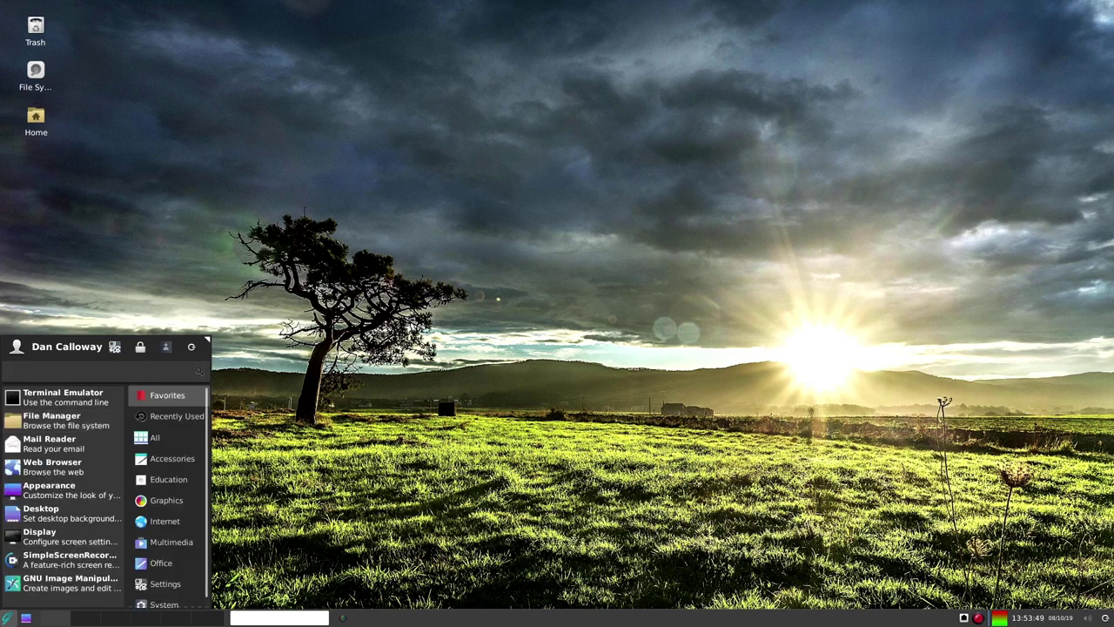
pyautogui.rightClick(78, 585)
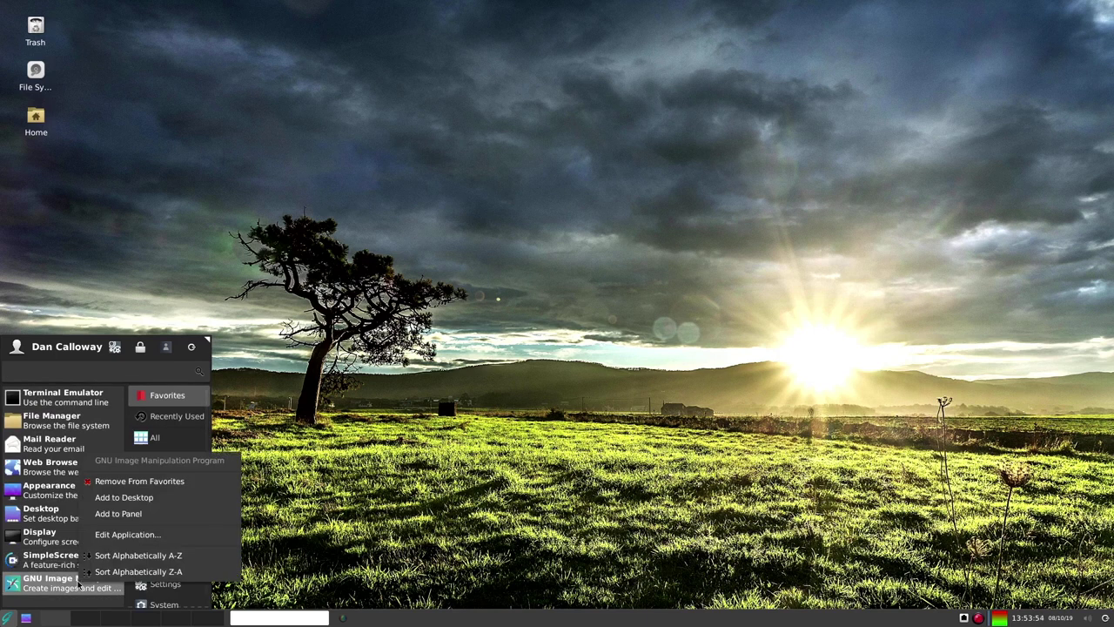
pyautogui.click(139, 499)
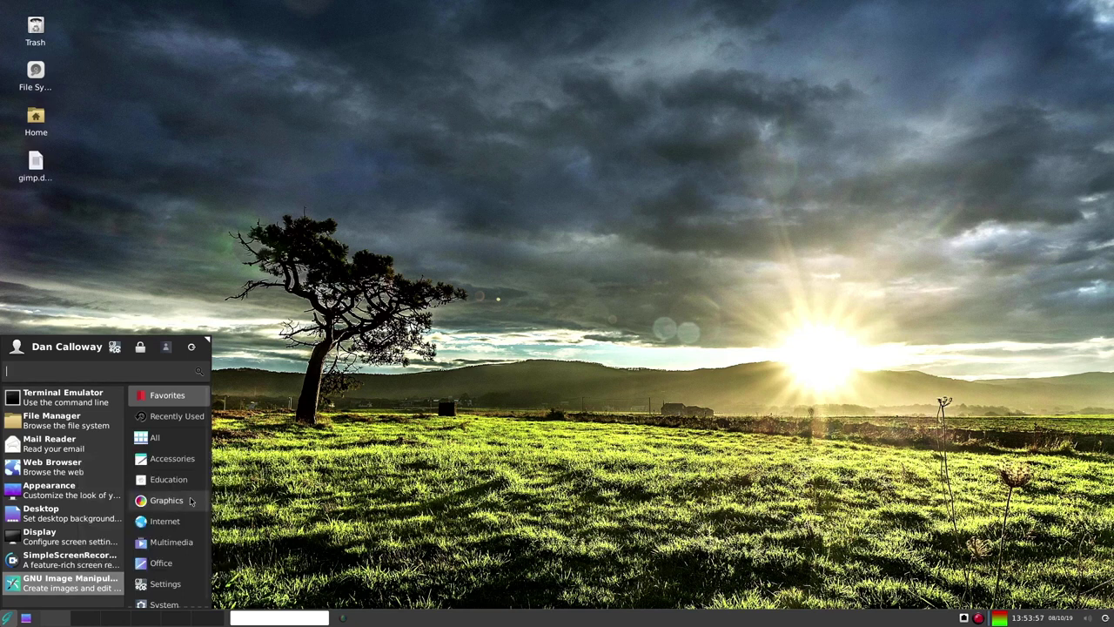
# Step: Launch GIMP from the favorites, maximize its window and open the recently used image GhostBSD19.04Desktop.png
pyautogui.click(39, 589)
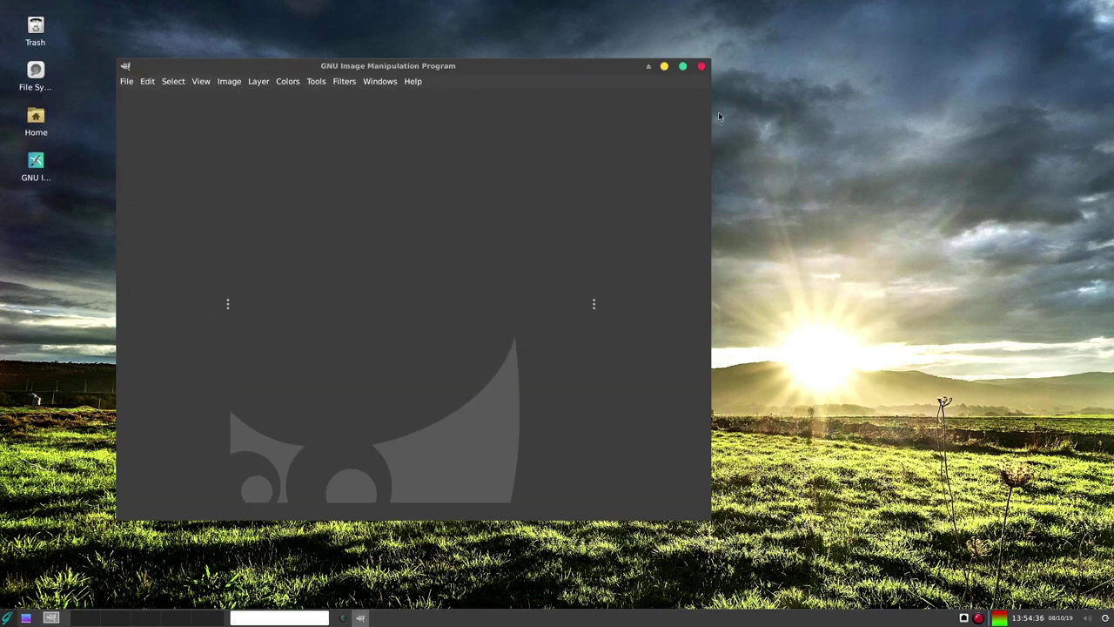
pyautogui.click(683, 67)
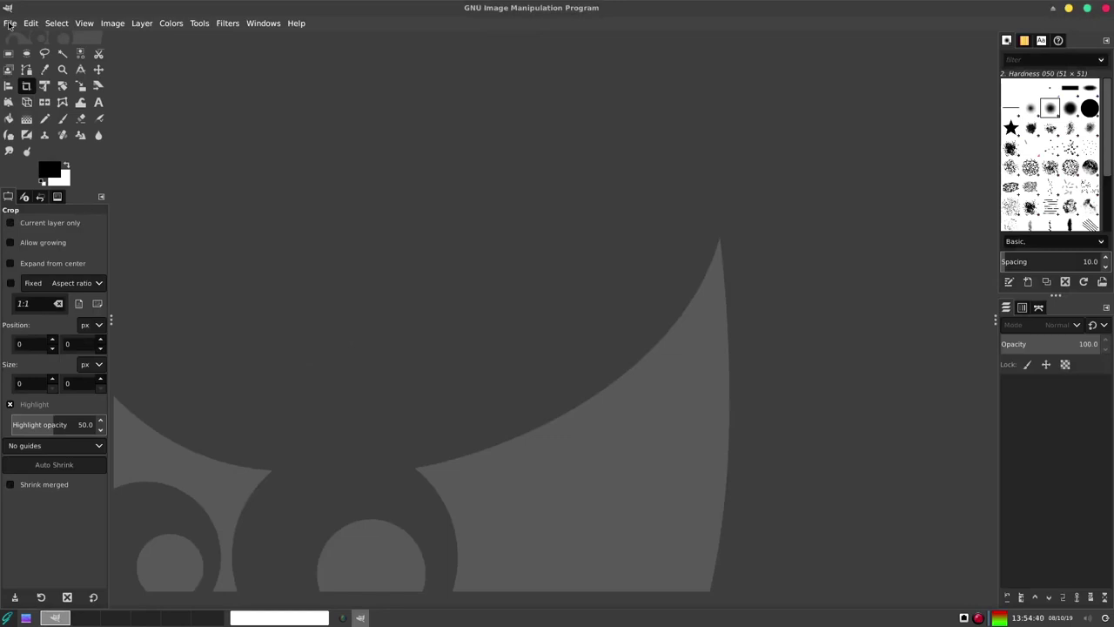
pyautogui.click(10, 23)
pyautogui.click(31, 71)
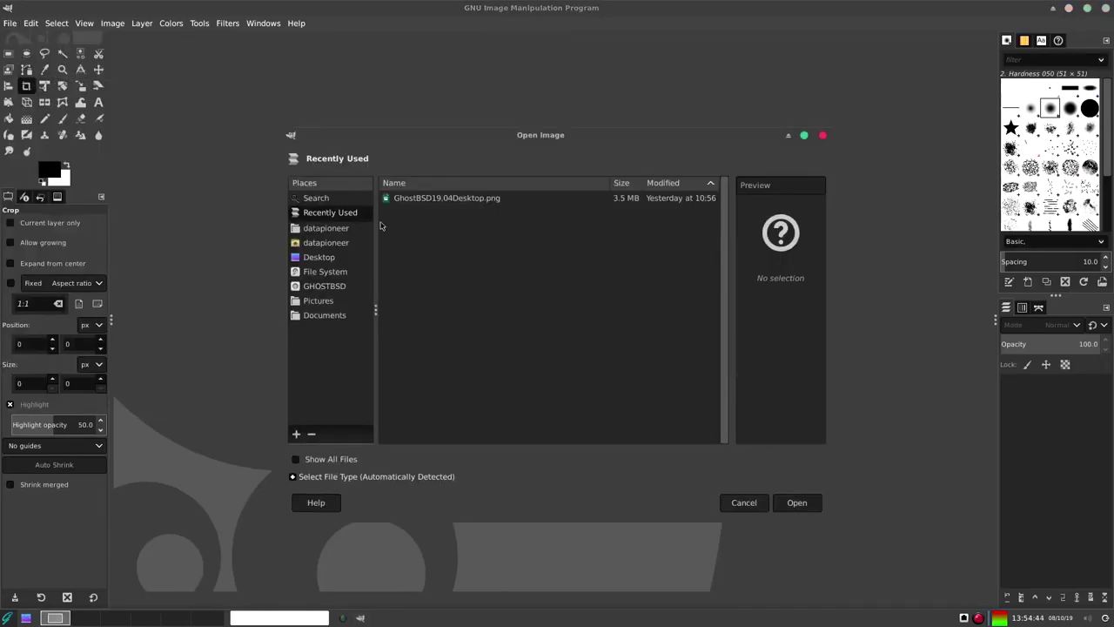
pyautogui.click(405, 202)
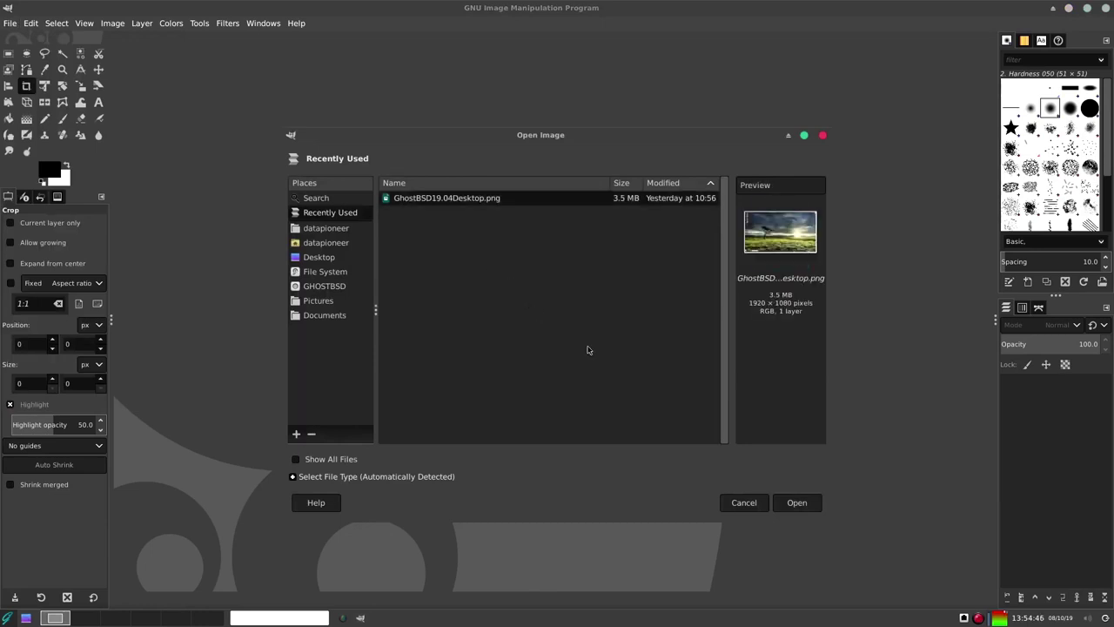
pyautogui.click(798, 503)
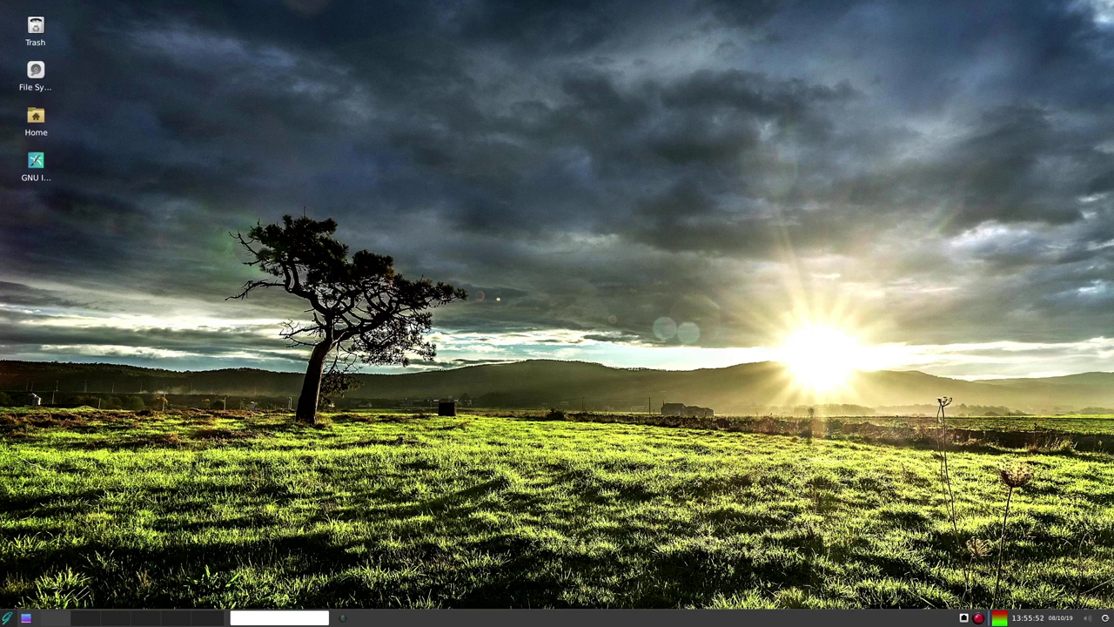
pyautogui.rightClick(978, 618)
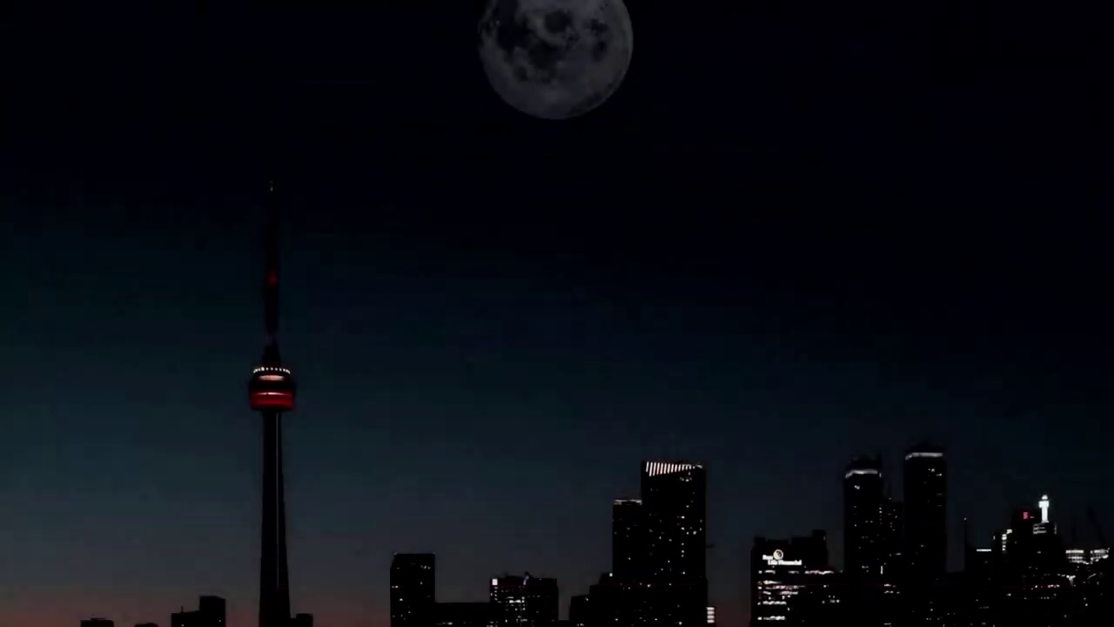